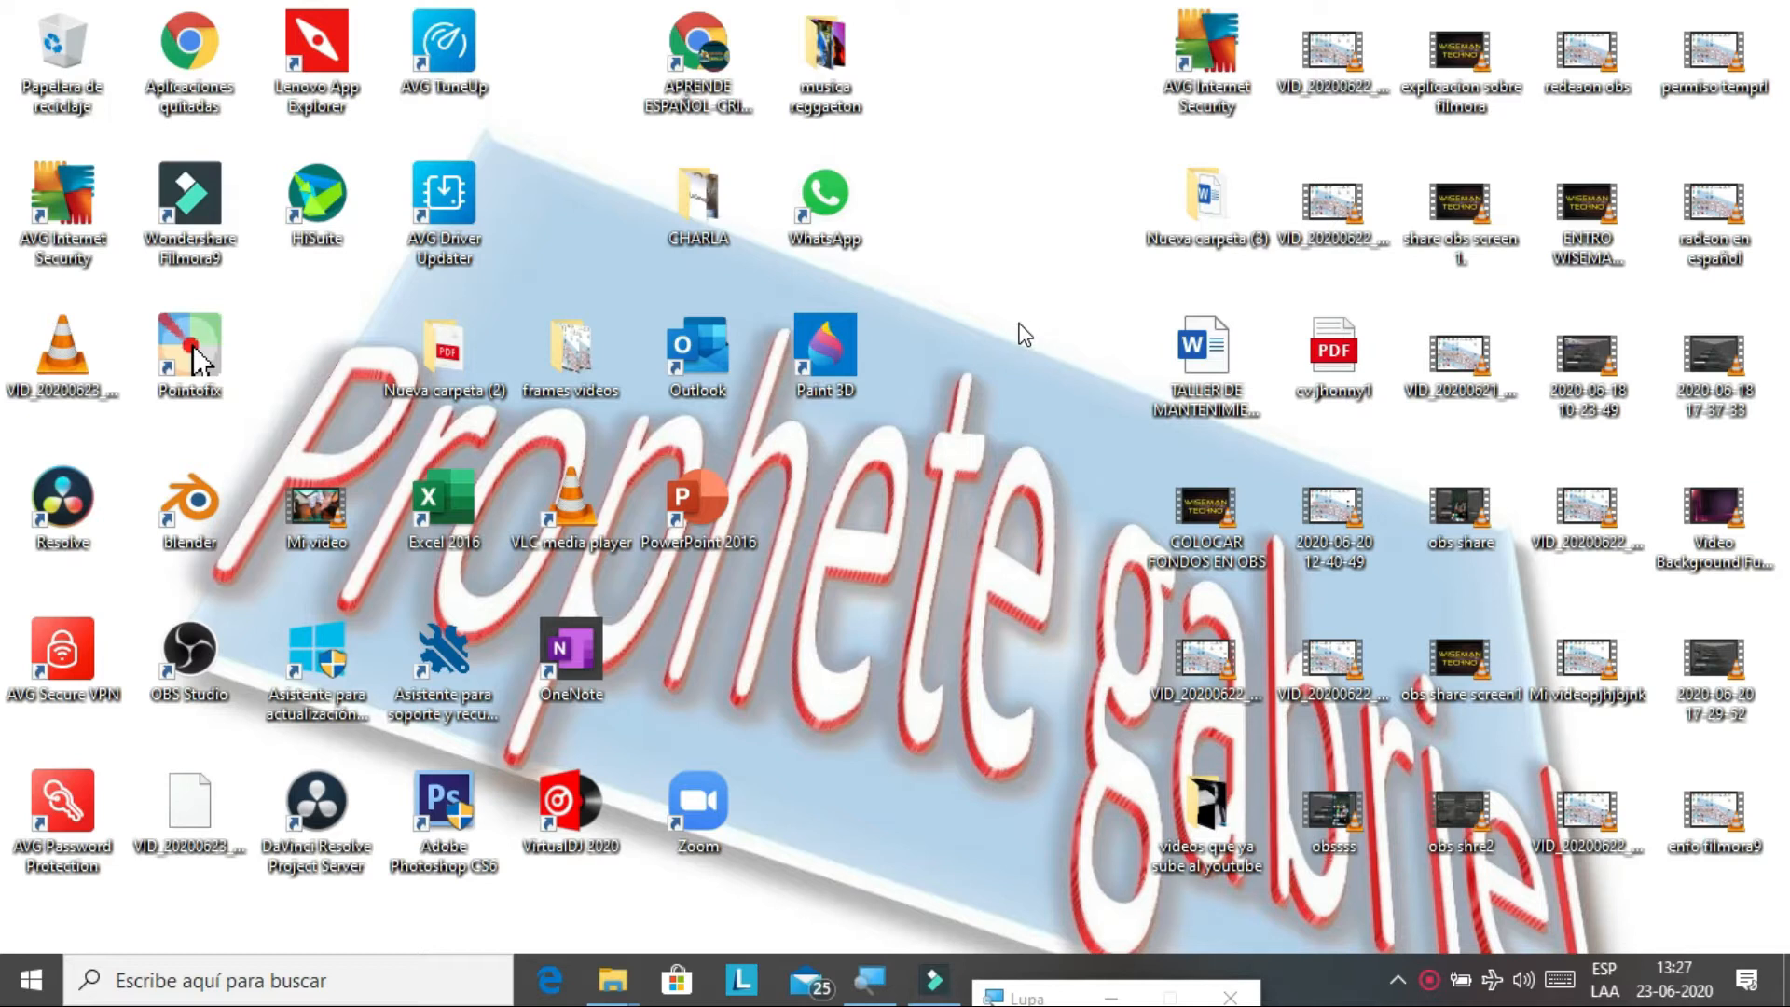
# Launch Photoshop CS6, browse the foto estudio folder in the Abrir dialog, then close it
pyautogui.doubleClick(459, 820)
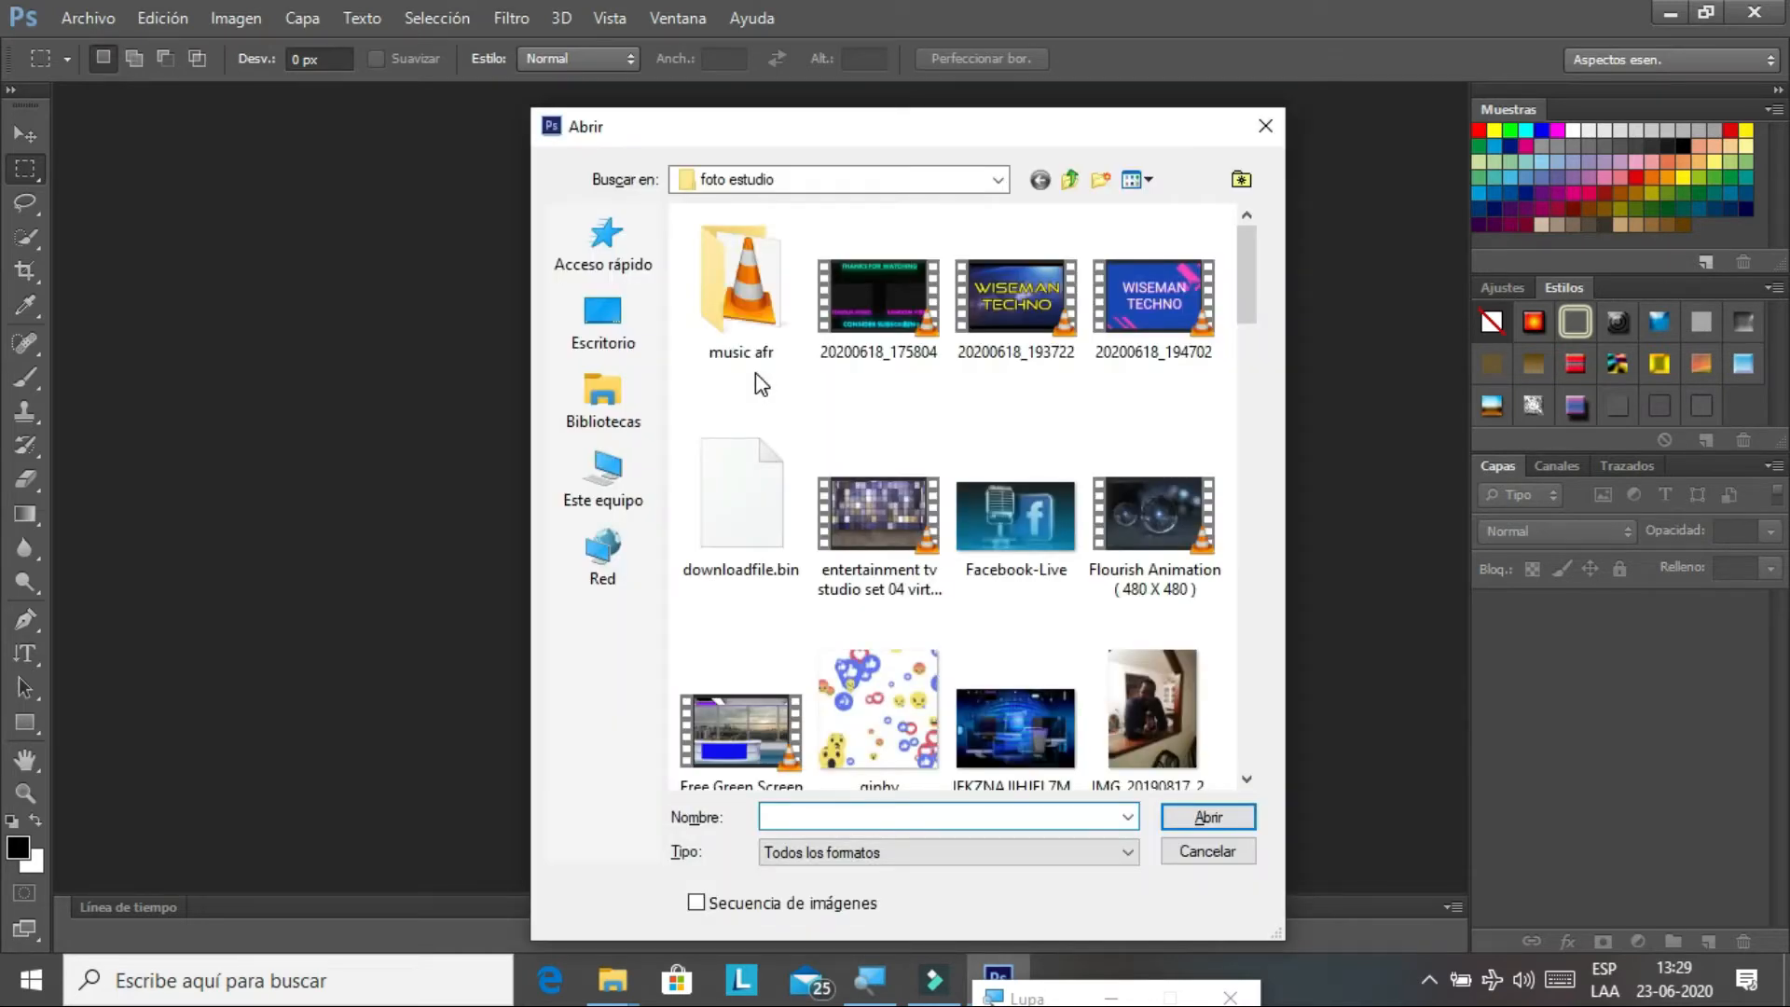
pyautogui.scroll(-10, 989, 559)
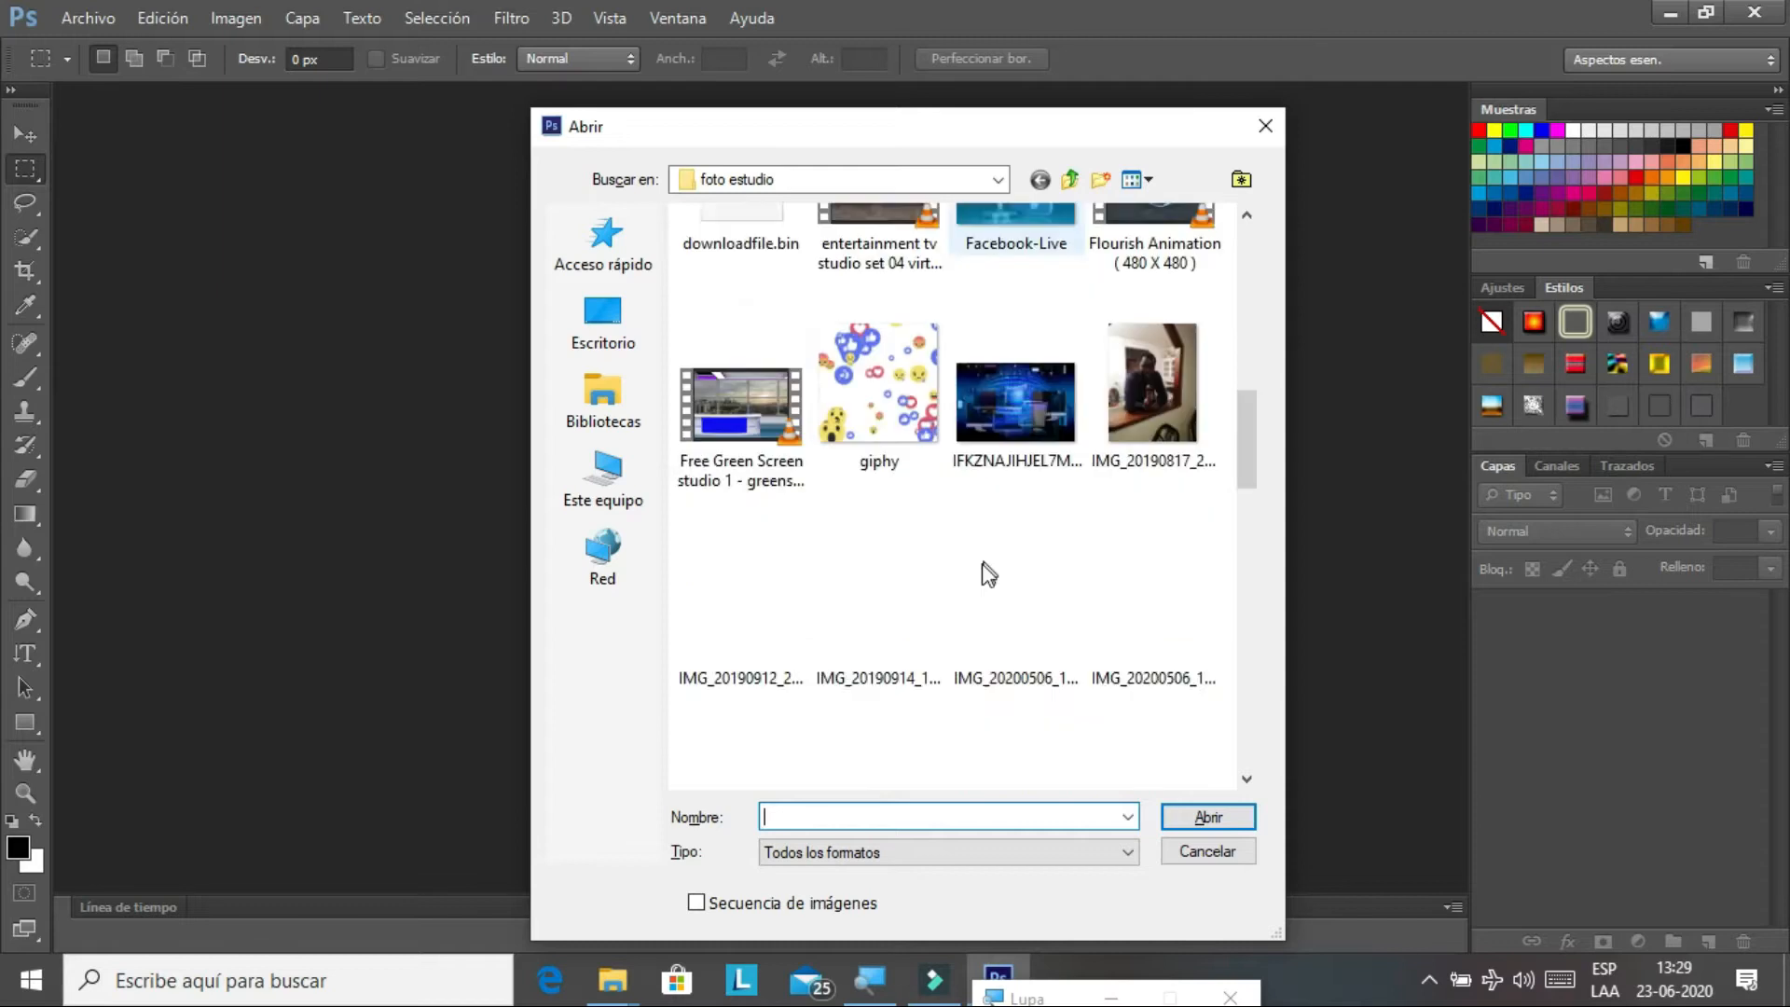
pyautogui.scroll(10, 998, 650)
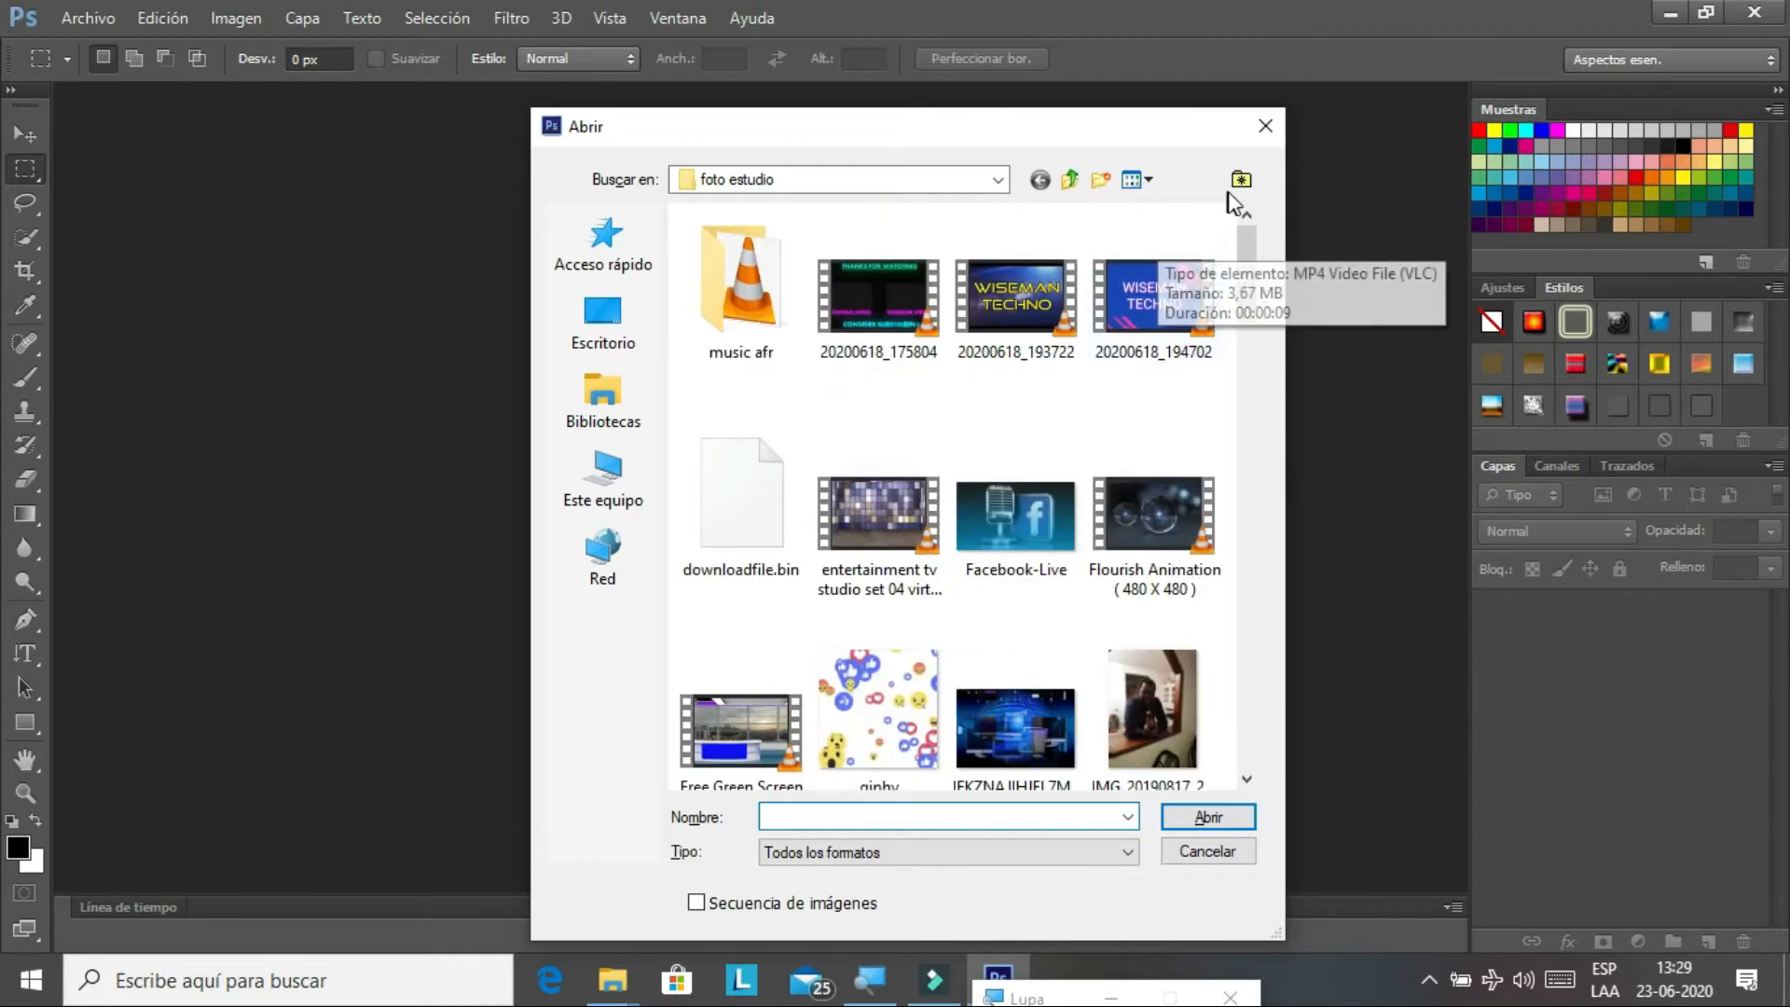
pyautogui.click(1268, 130)
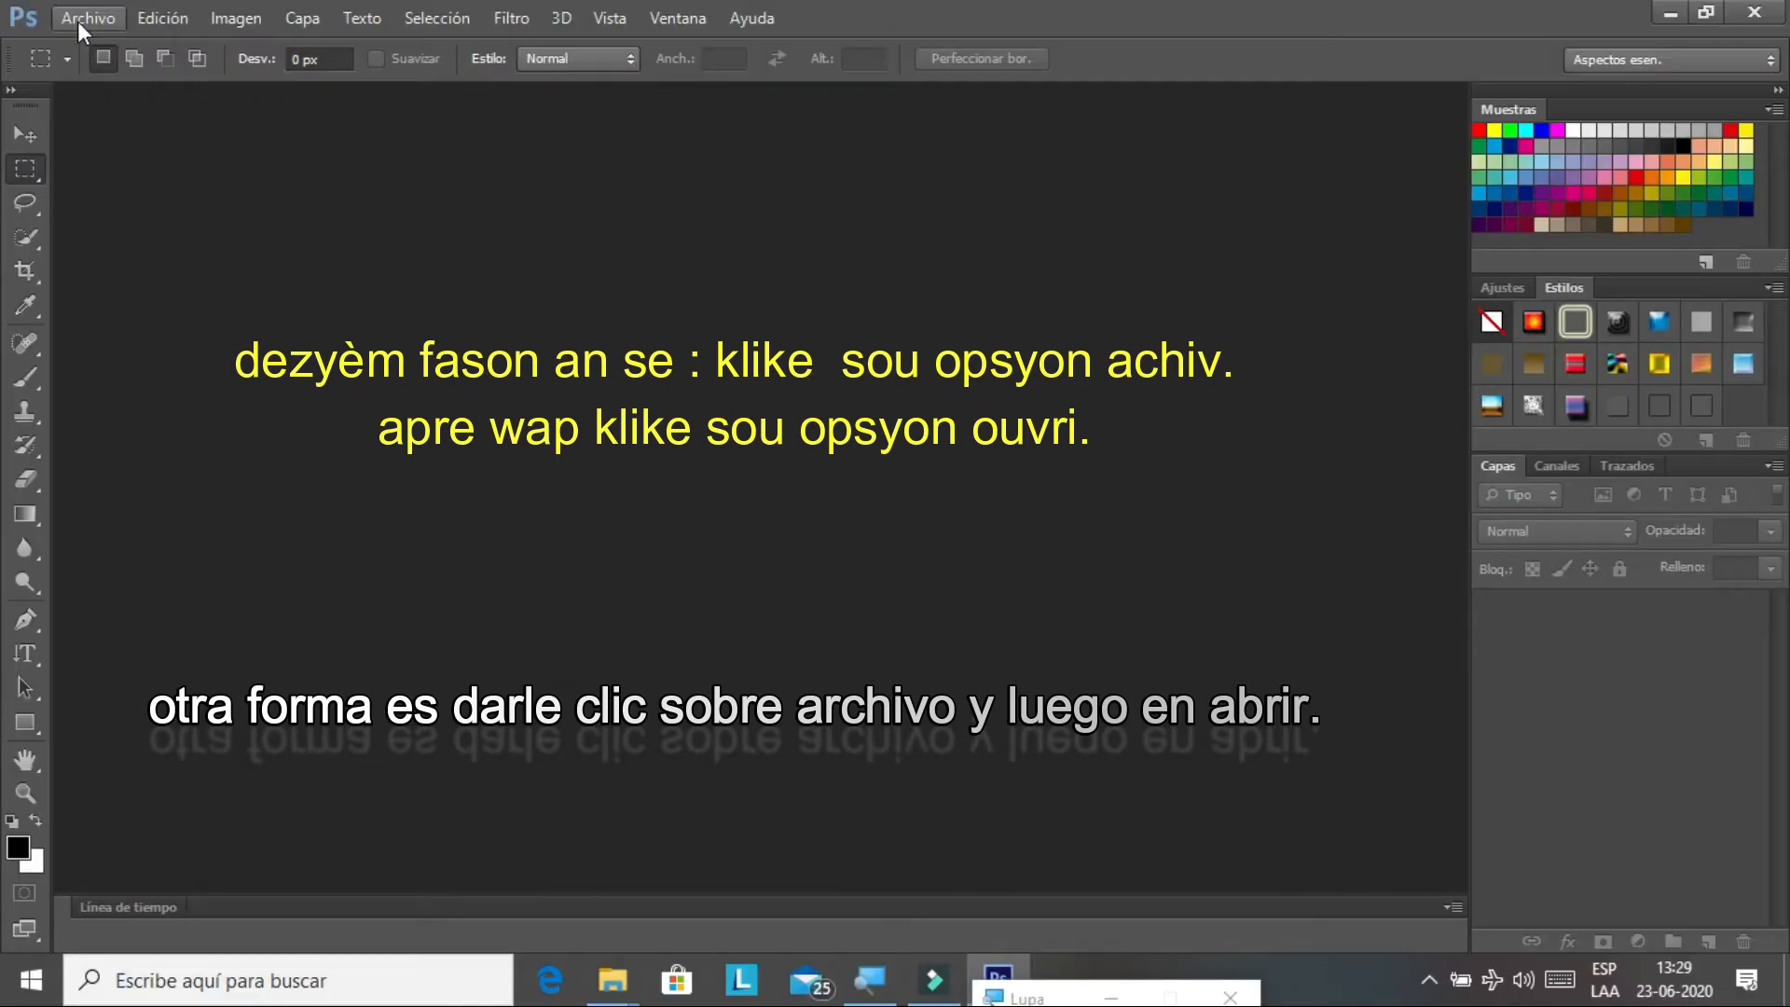
# Open the Archivo menu to show its file commands
pyautogui.click(87, 13)
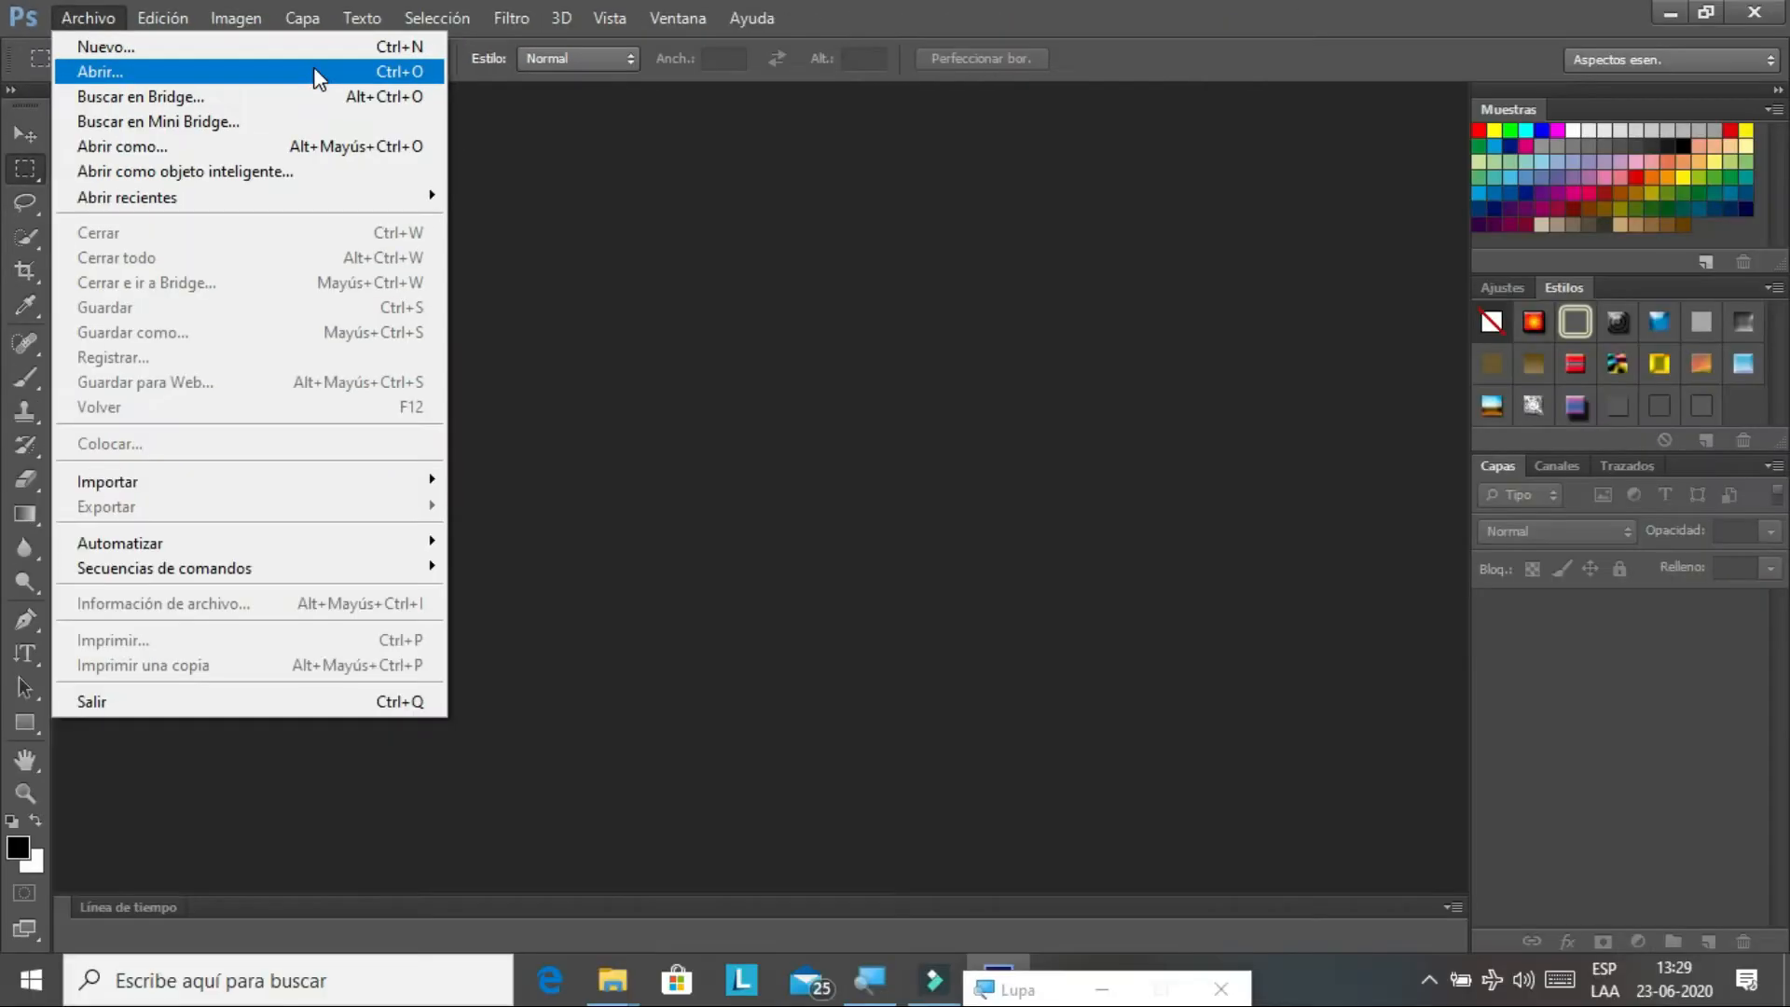
# Open the Abrir dialog and navigate into Imágenes > mes fotos
pyautogui.click(316, 72)
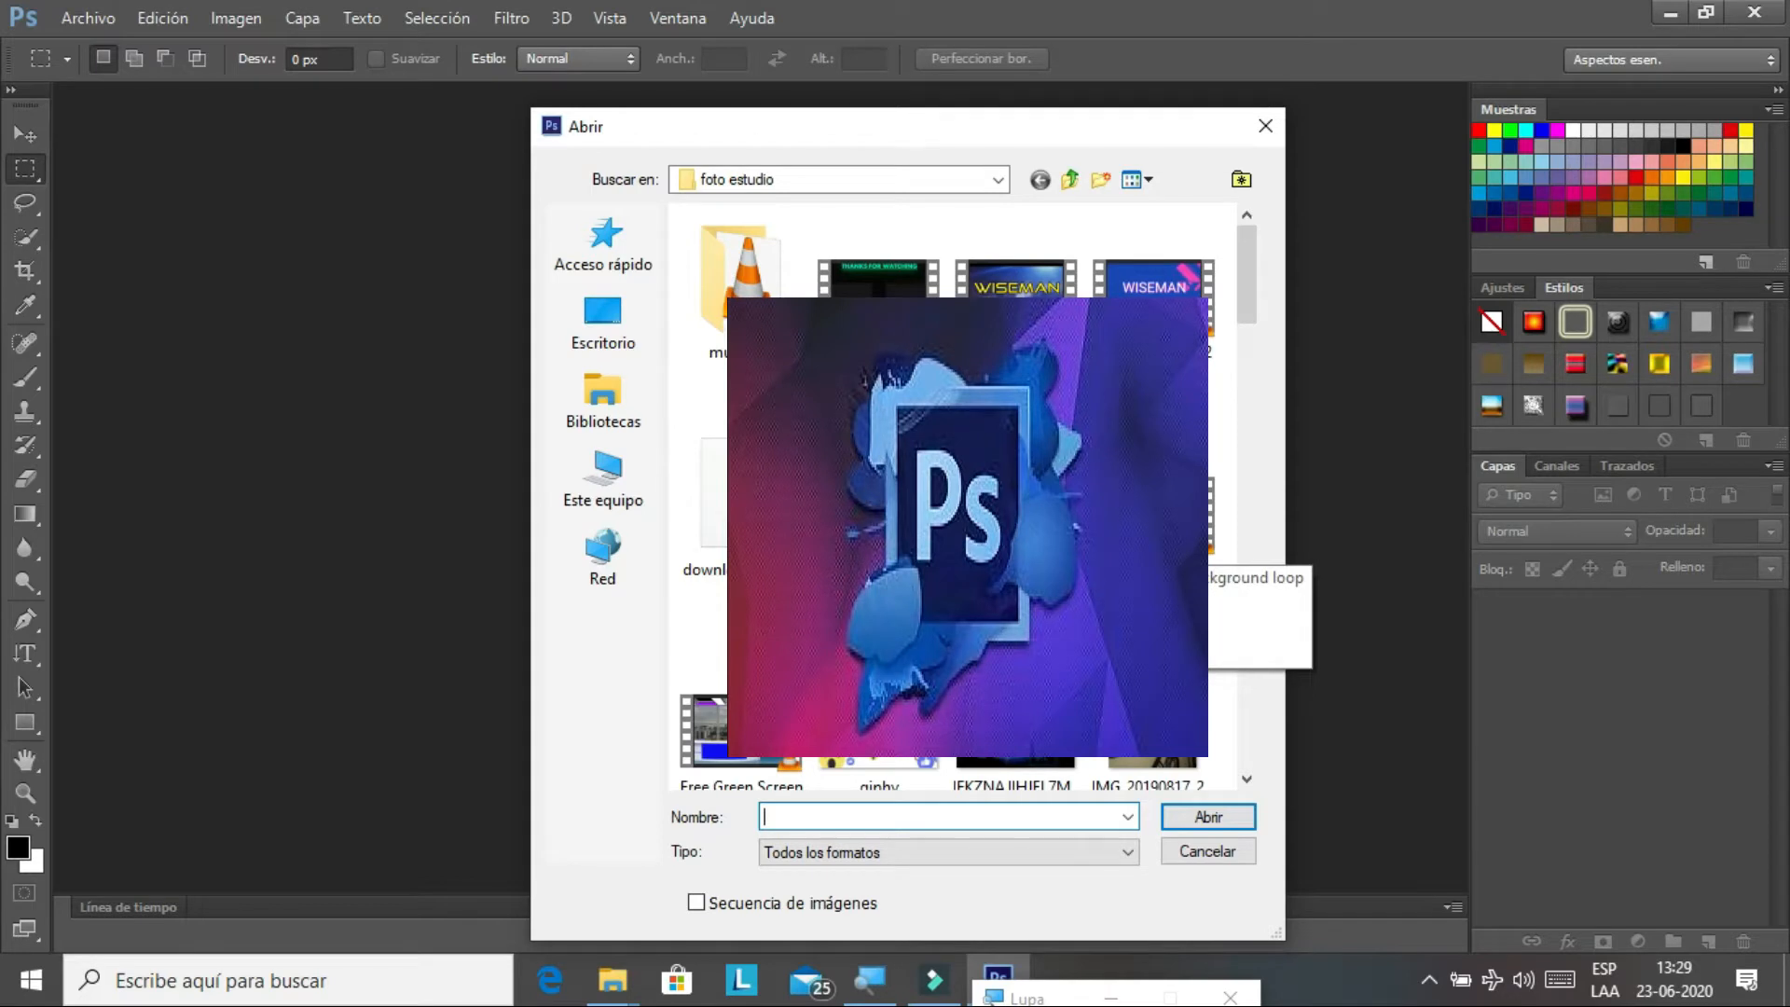
pyautogui.scroll(-5, 951, 494)
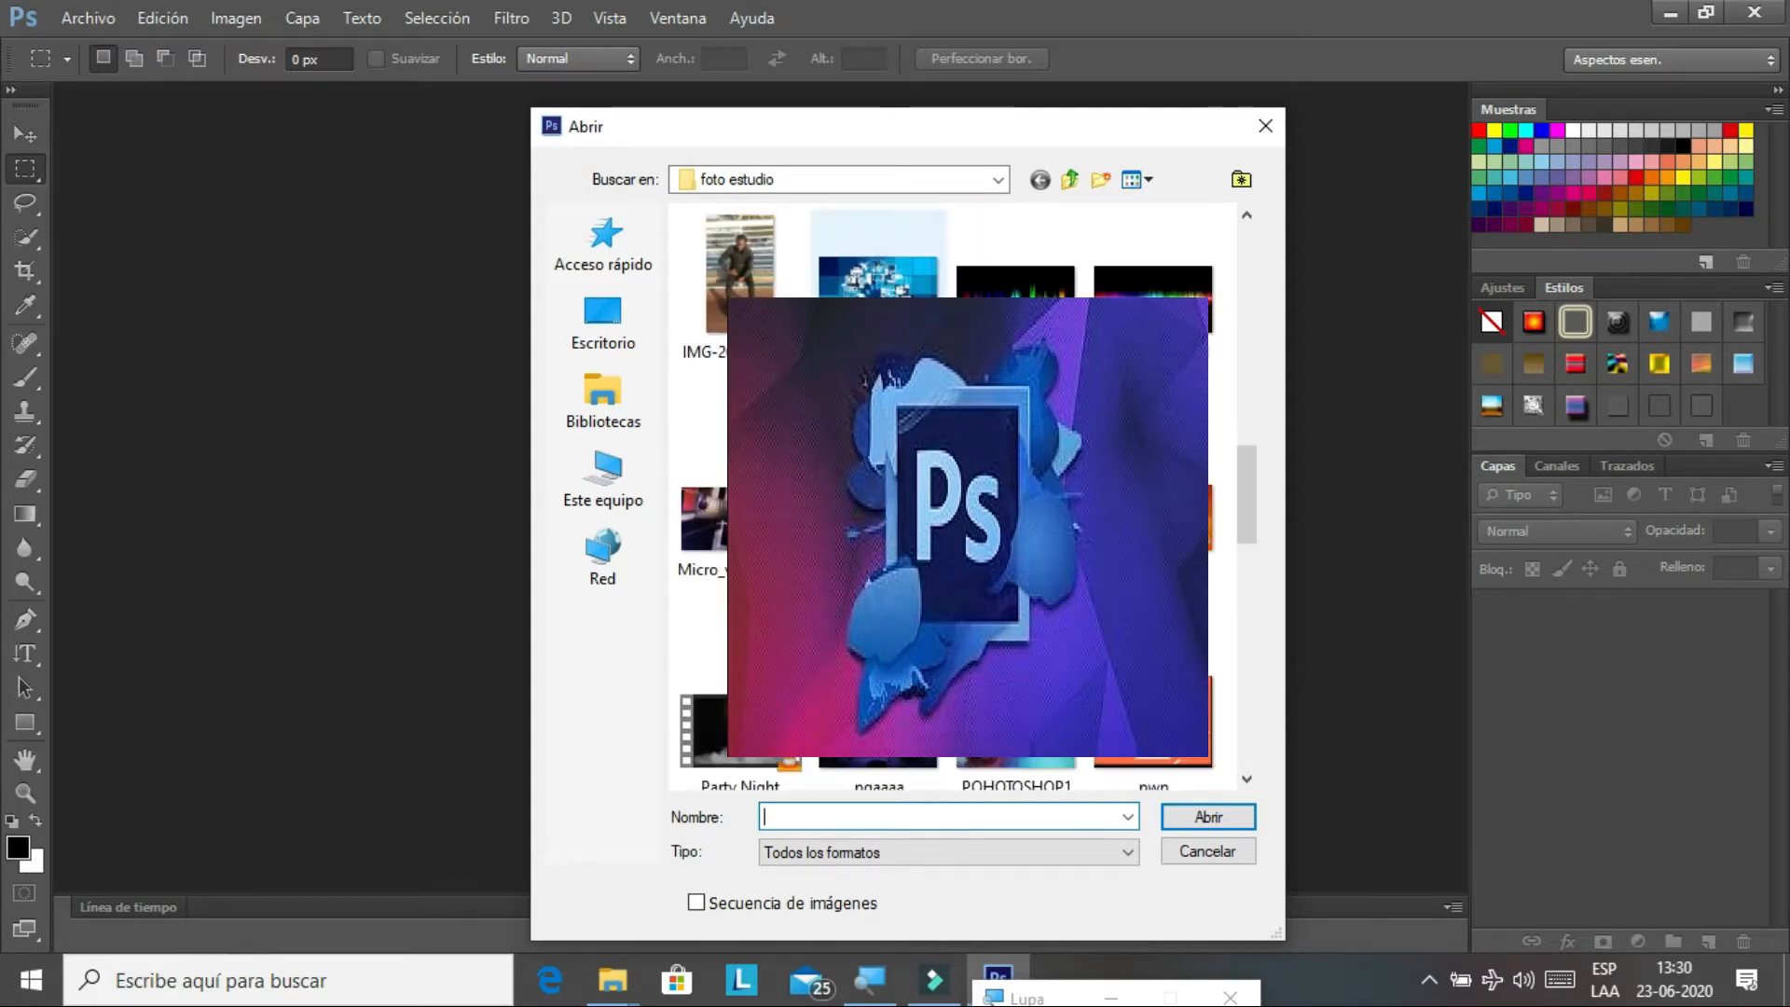
pyautogui.click(583, 480)
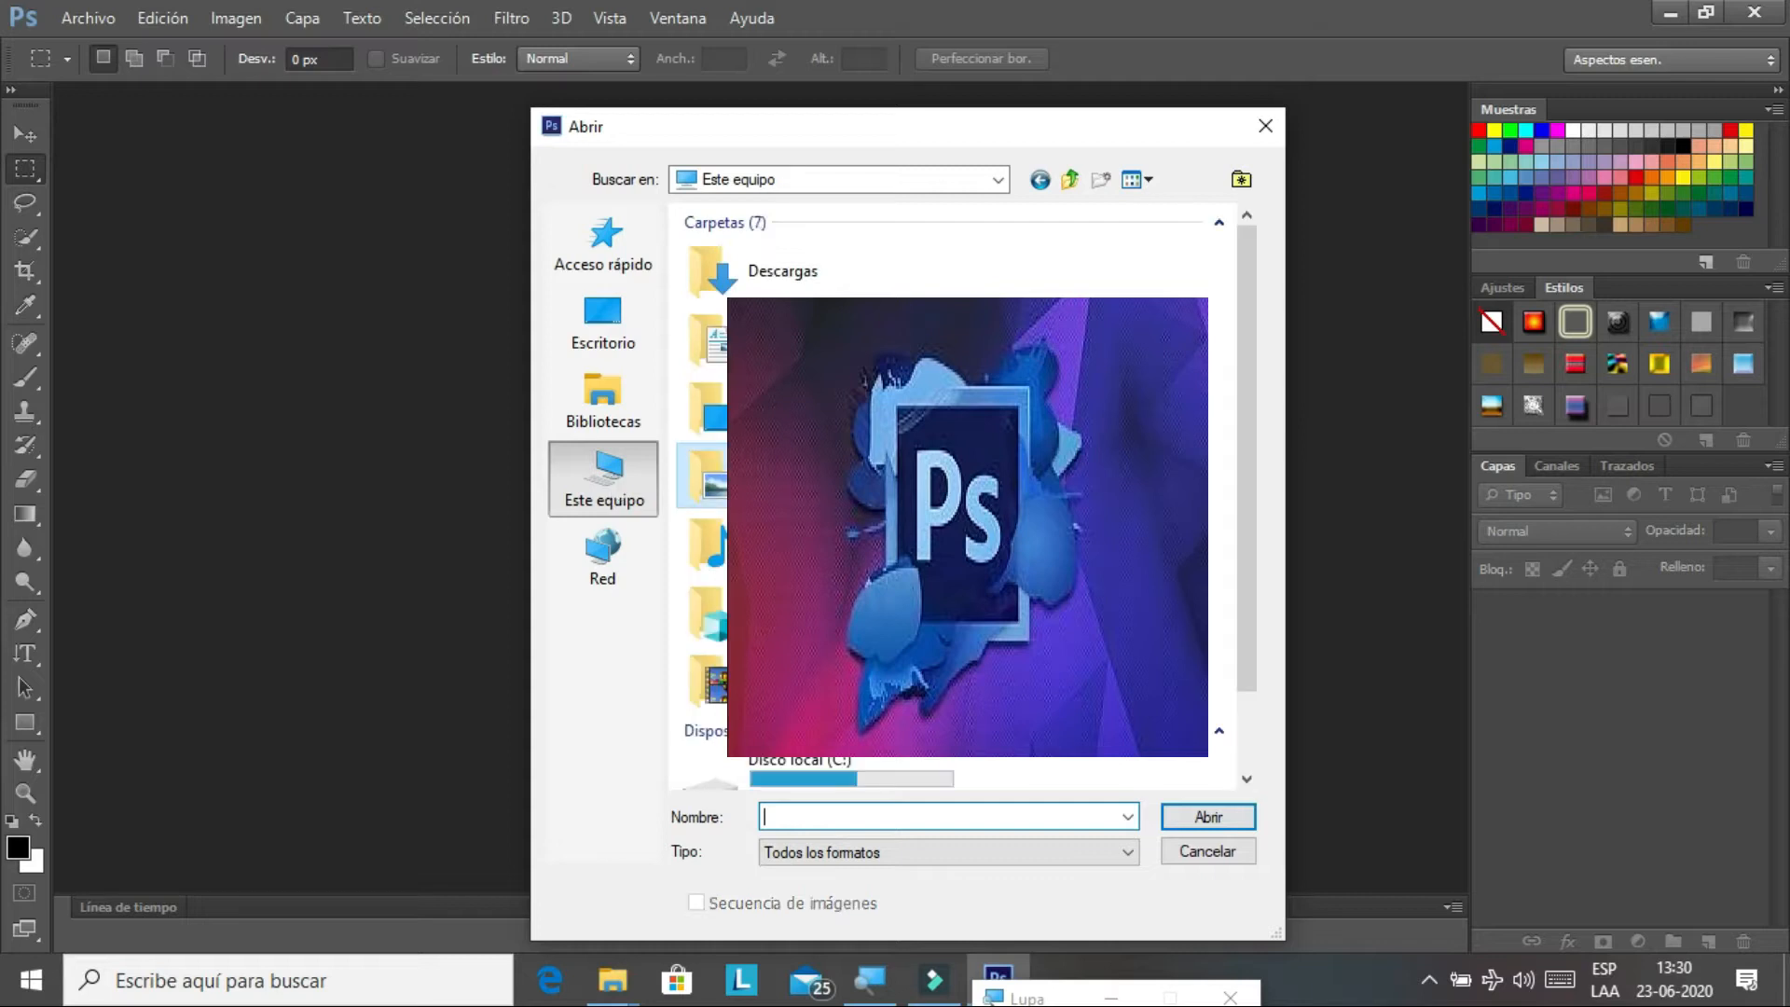
pyautogui.doubleClick(746, 477)
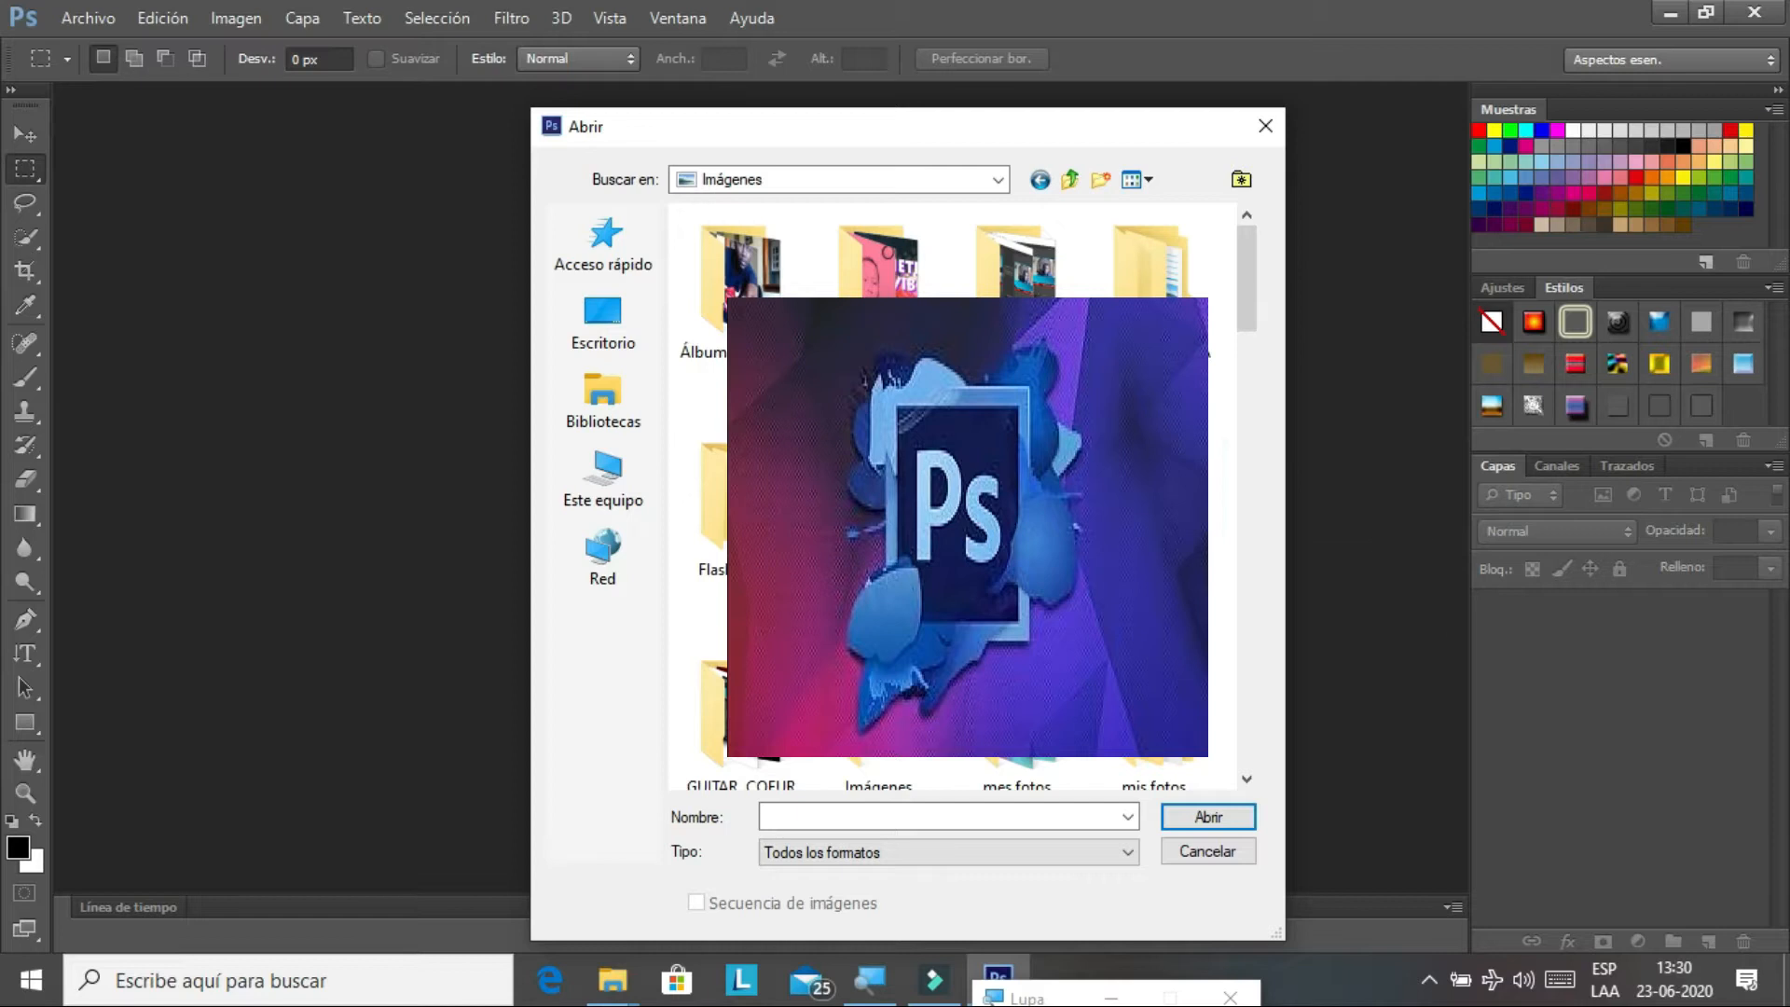
pyautogui.doubleClick(1016, 763)
# Find the portrait photo IMG_20190811_153055 among the thumbnails and open it
pyautogui.scroll(-5, 951, 494)
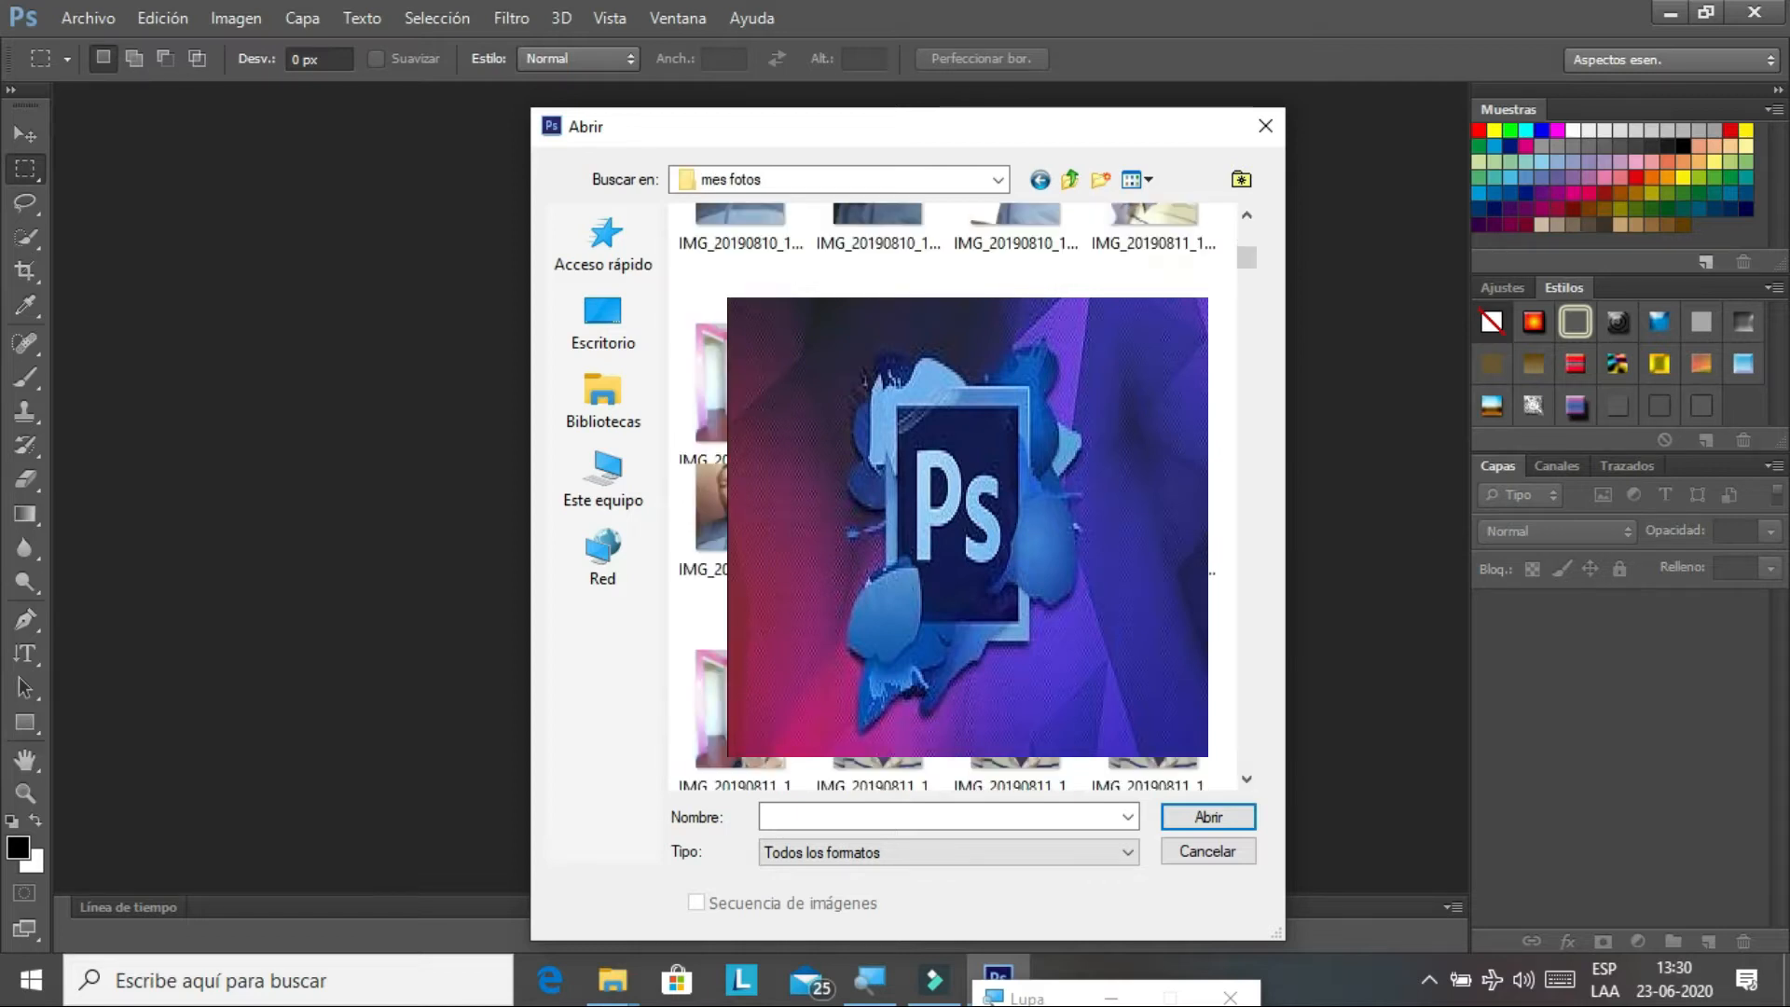
pyautogui.scroll(-4, 950, 494)
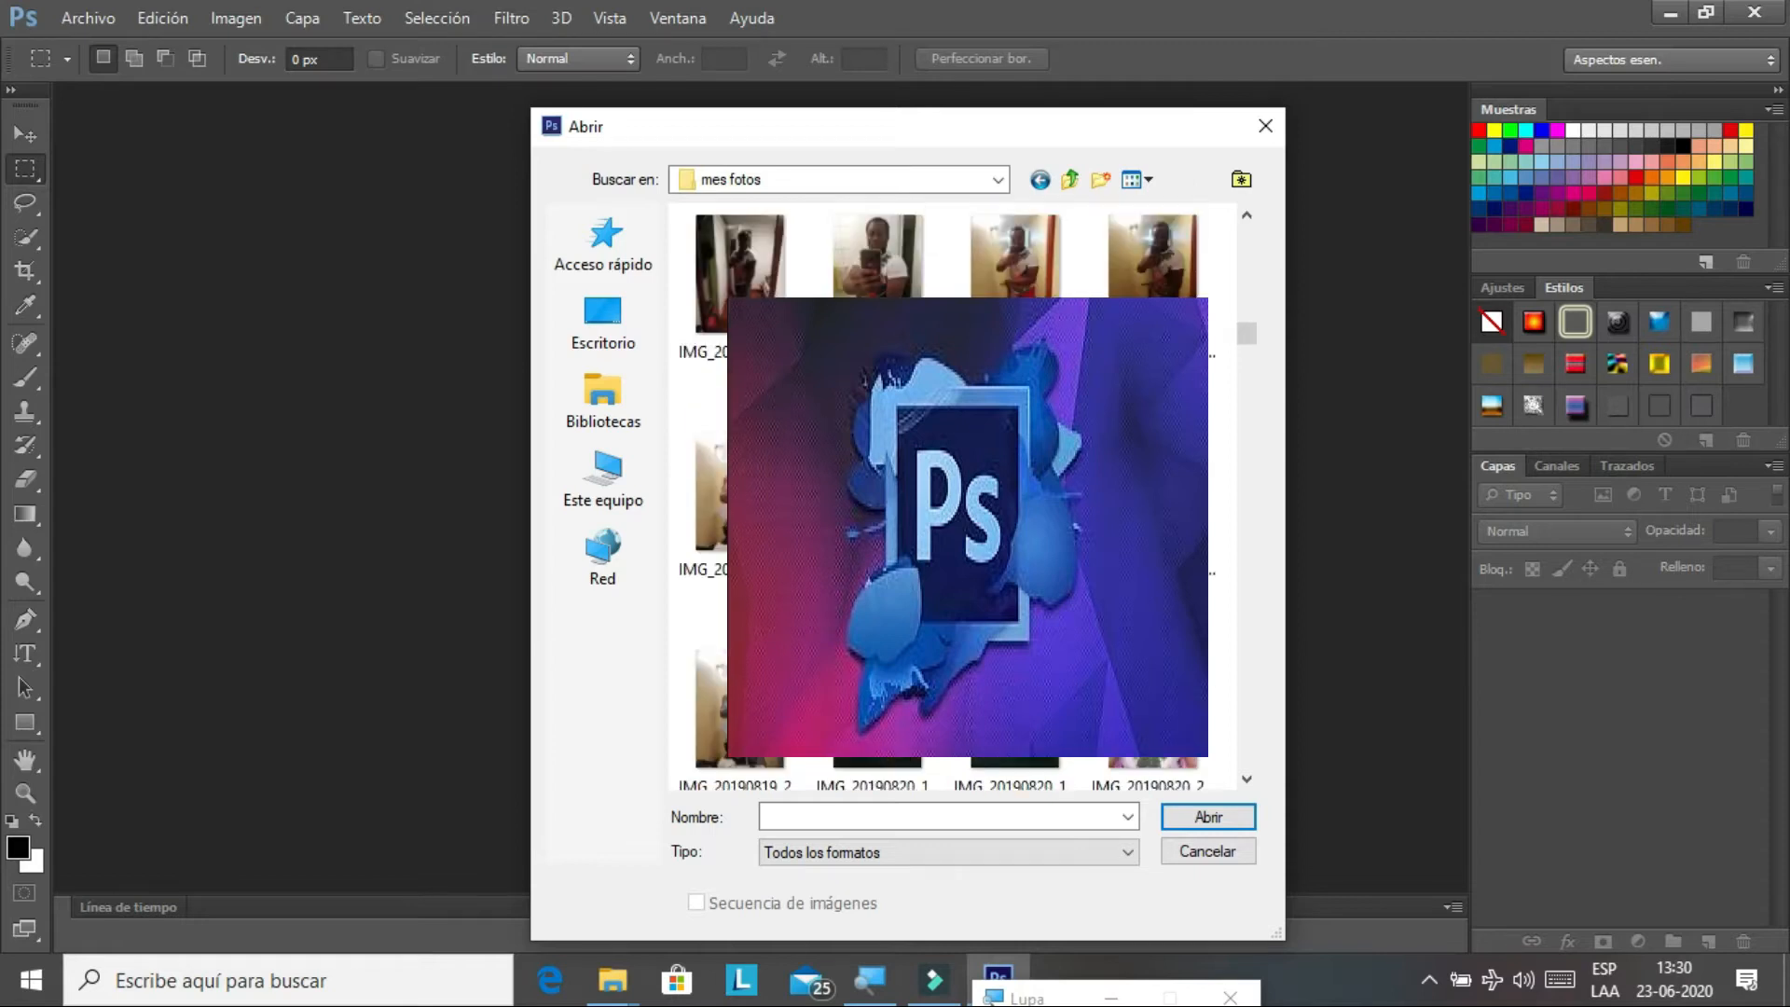
pyautogui.scroll(-2, 951, 495)
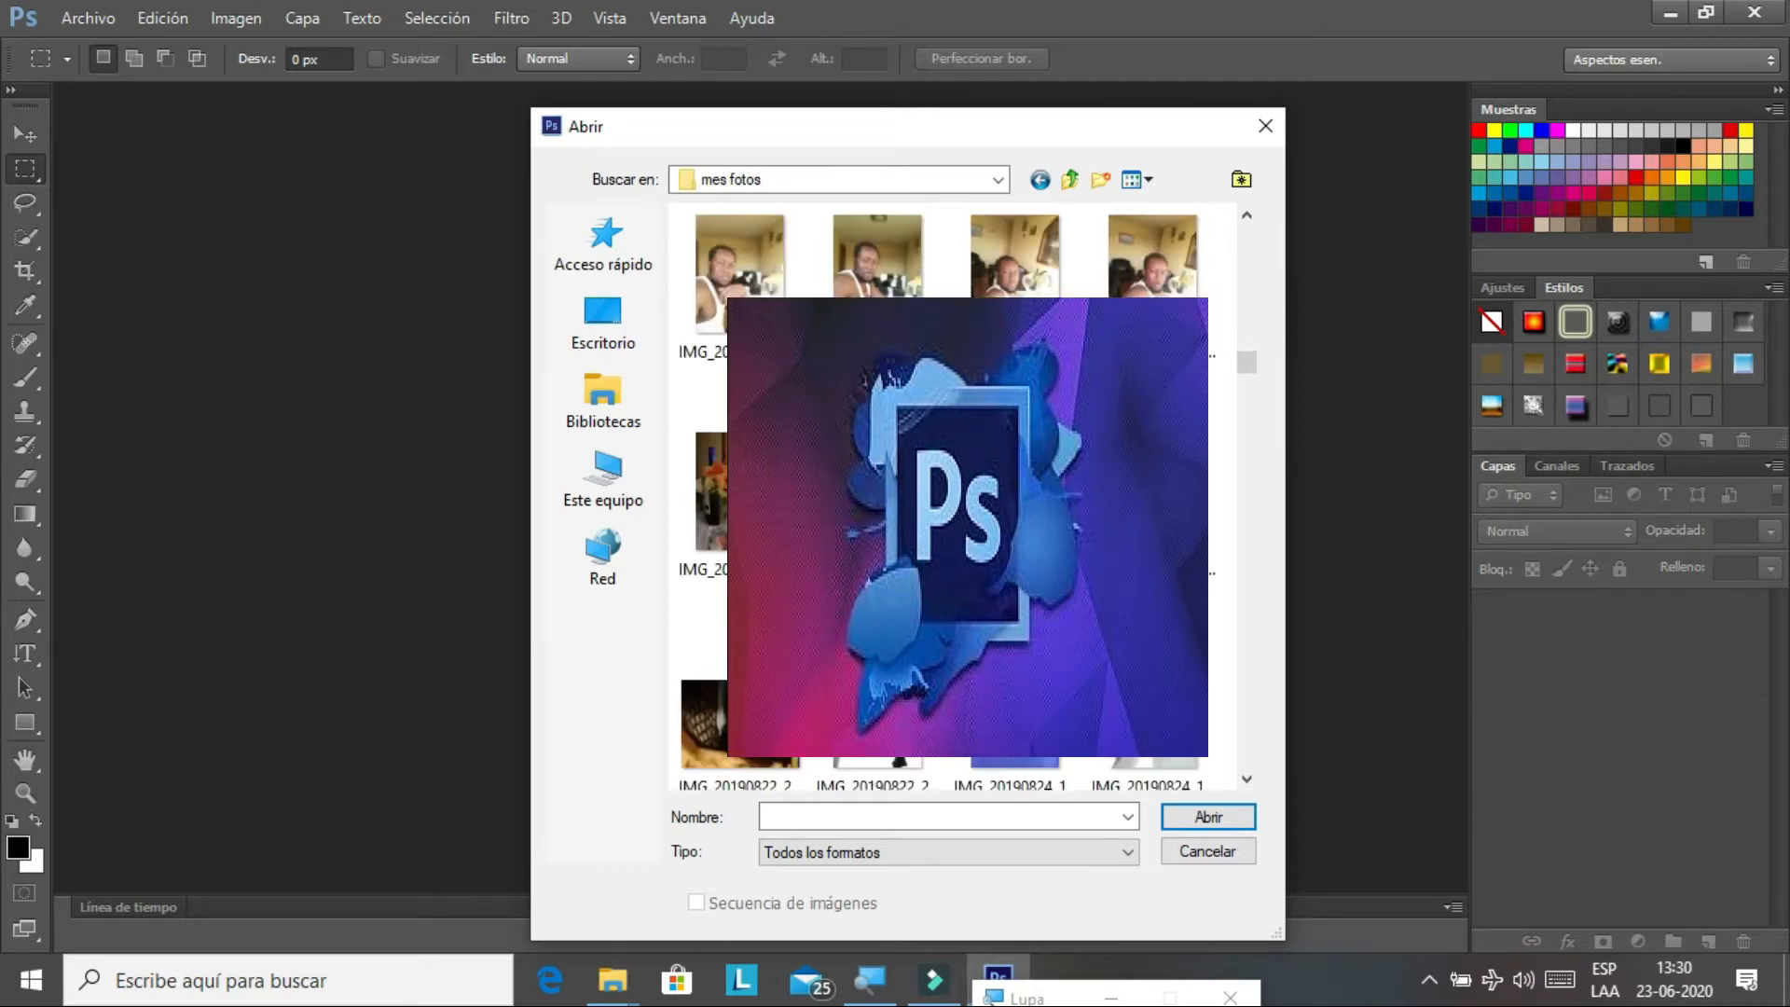
pyautogui.scroll(-2, 950, 494)
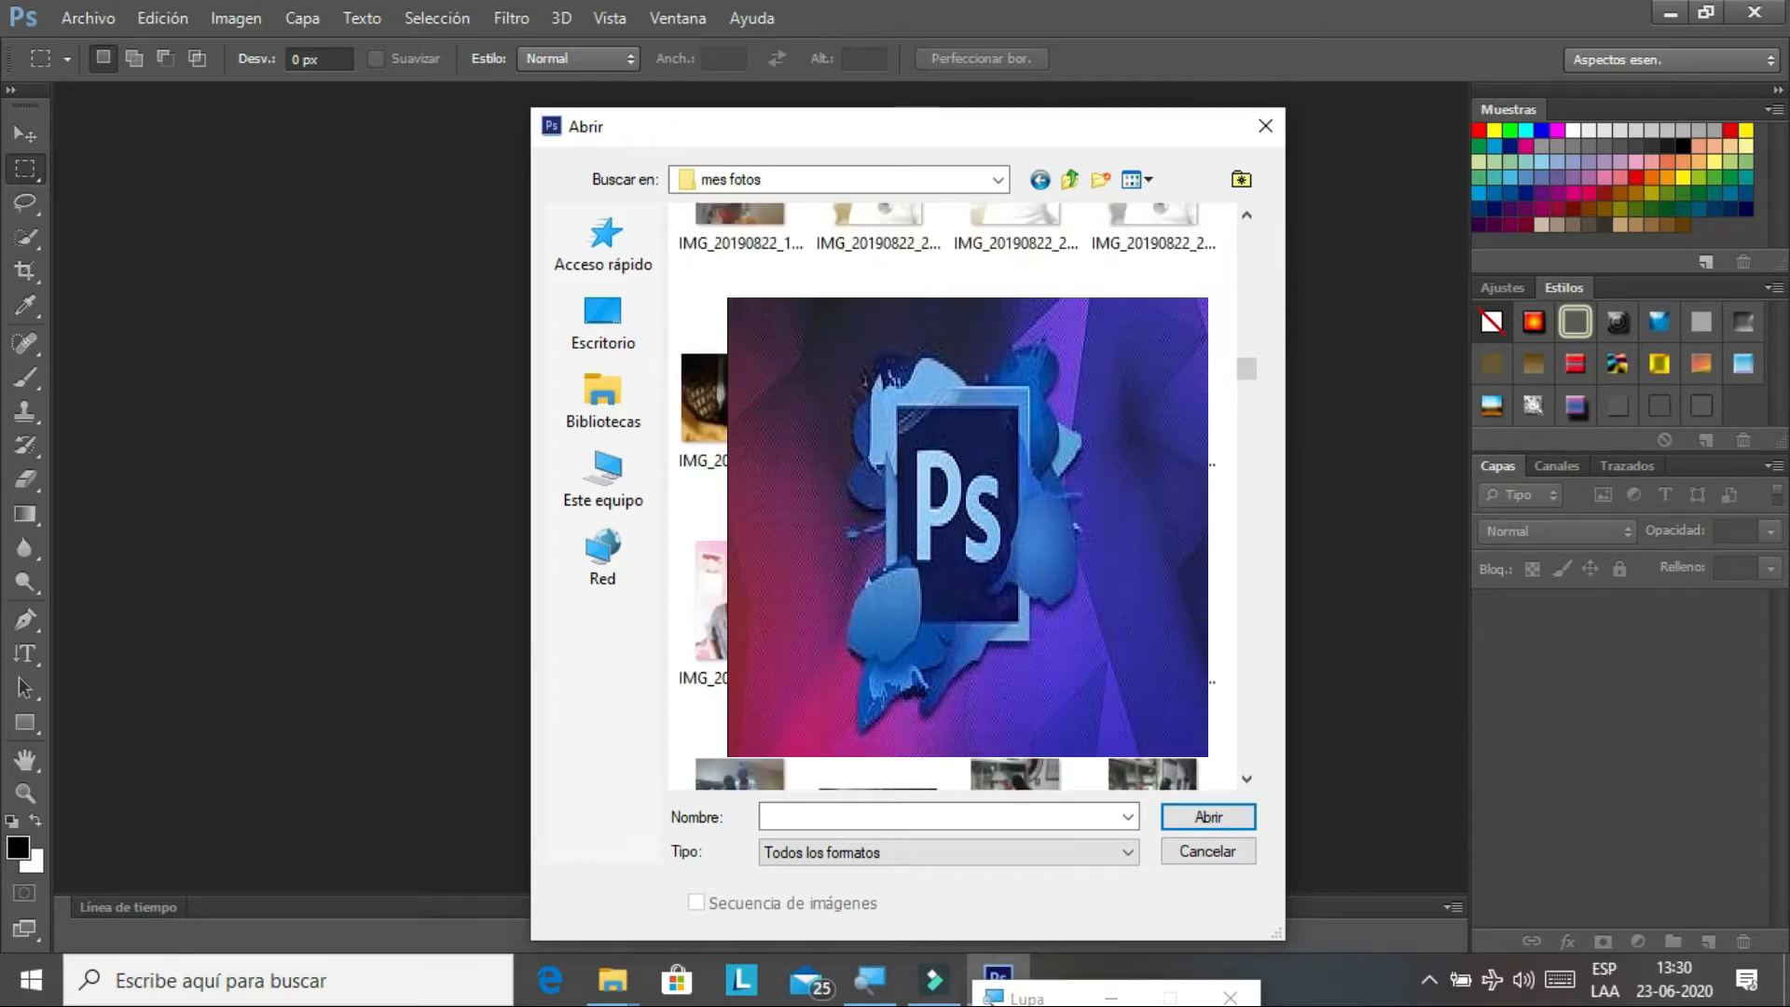
pyautogui.scroll(-3, 951, 494)
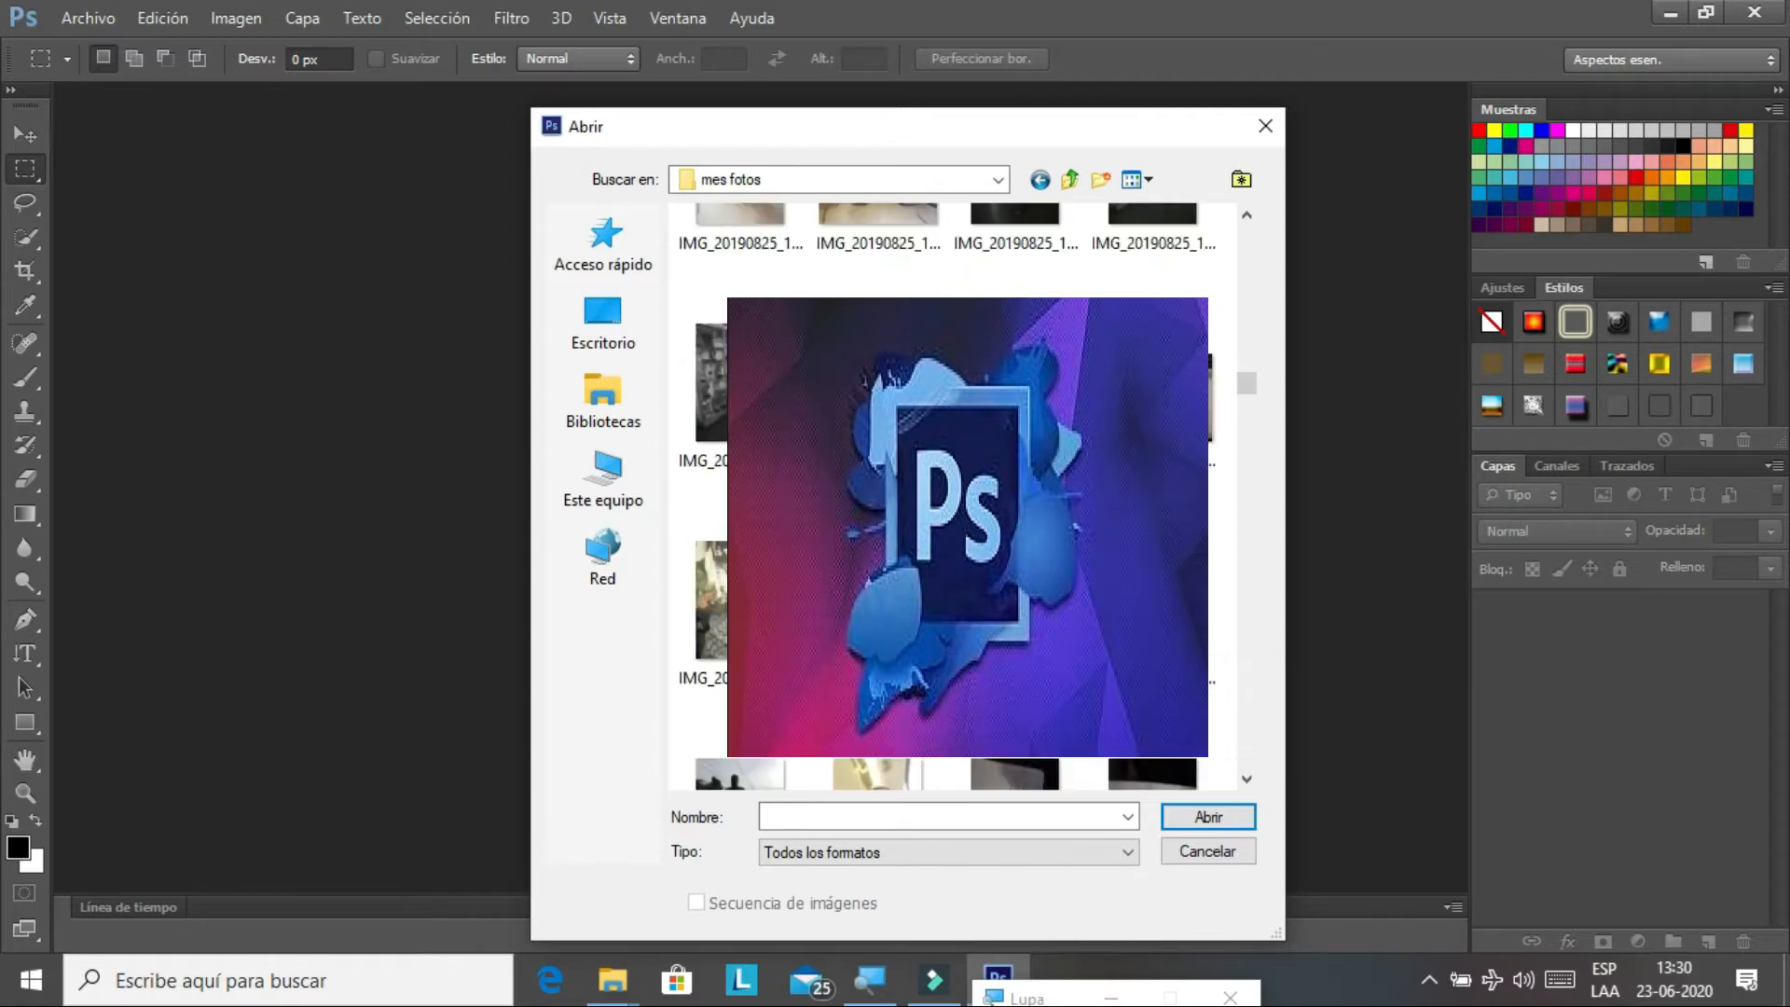
pyautogui.scroll(2, 951, 494)
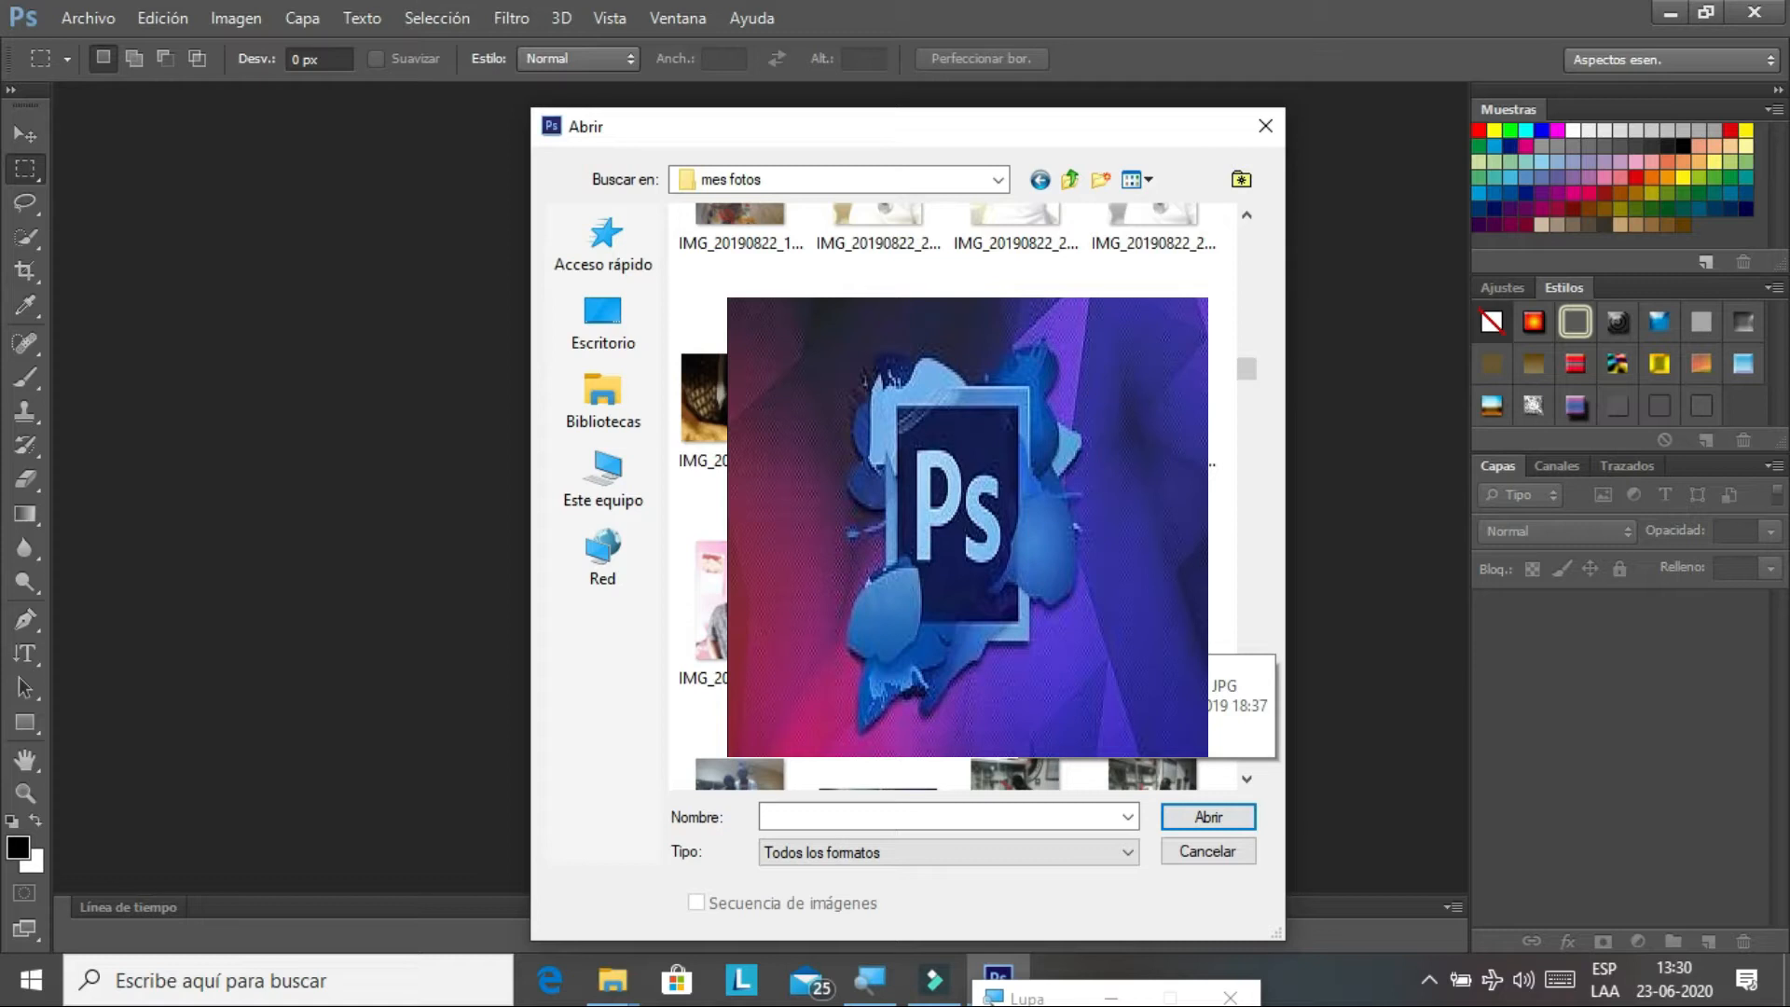
pyautogui.scroll(2, 951, 494)
pyautogui.scroll(3, 951, 494)
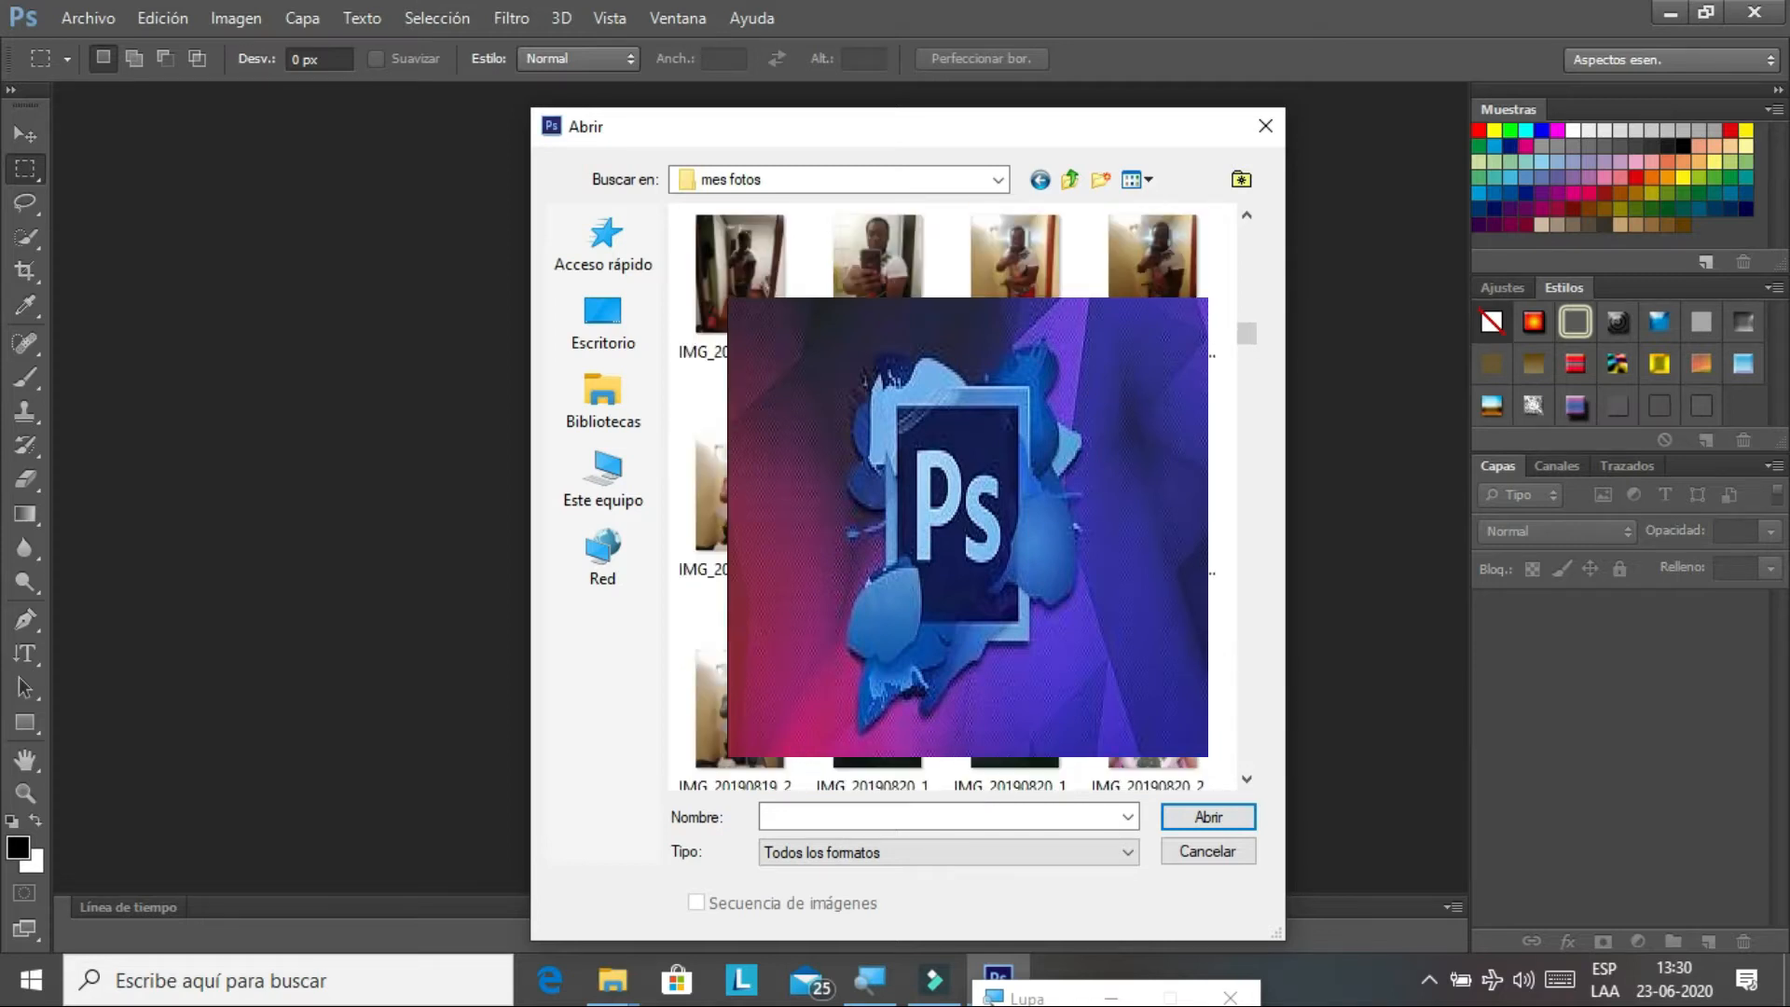
pyautogui.scroll(2, 951, 495)
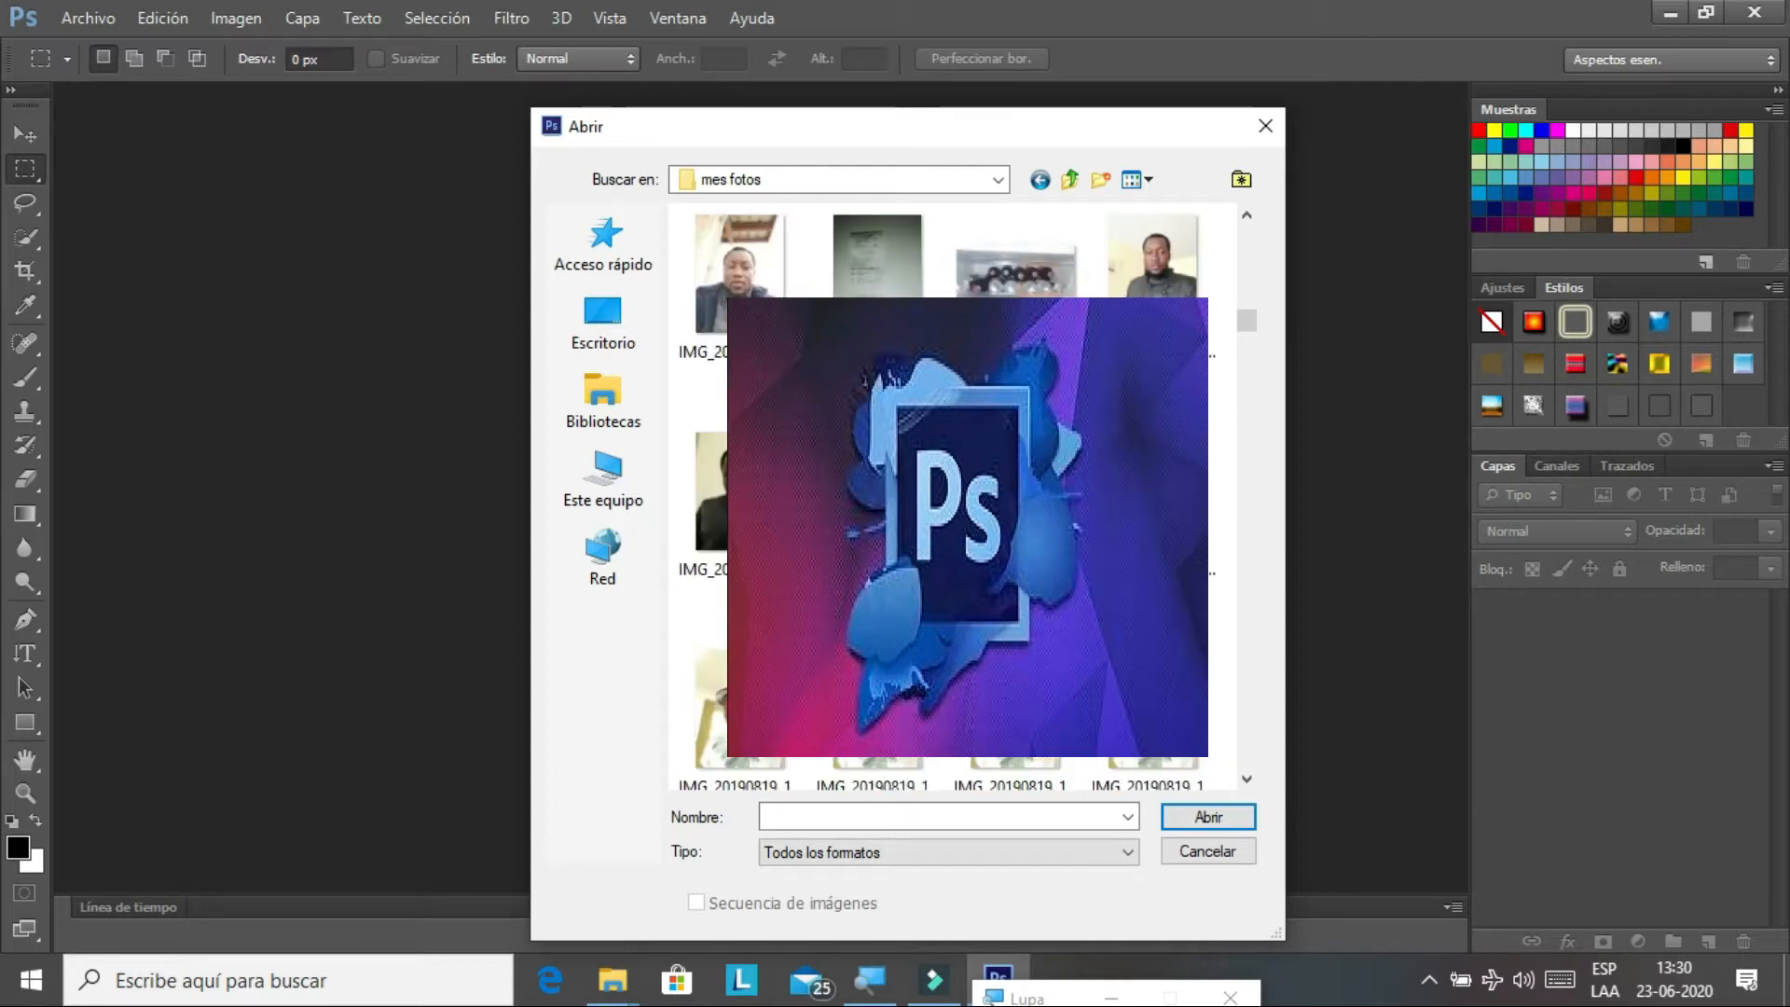
pyautogui.scroll(-5, 951, 494)
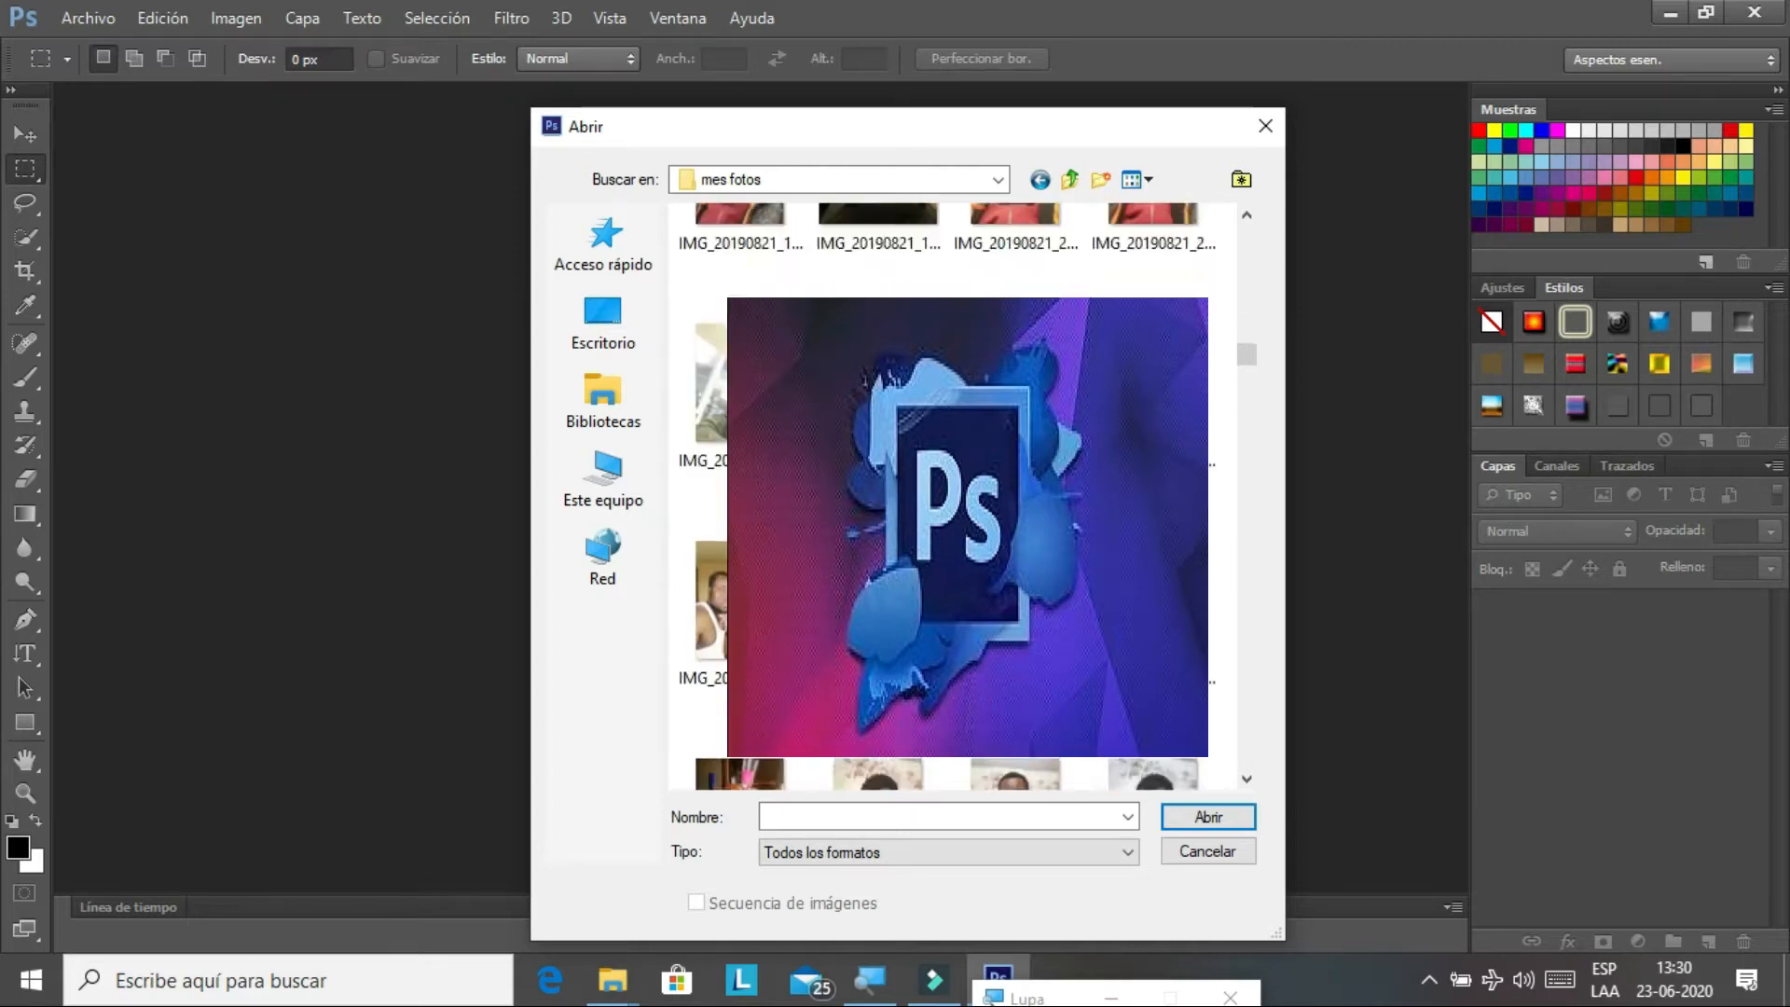
pyautogui.scroll(-5, 951, 494)
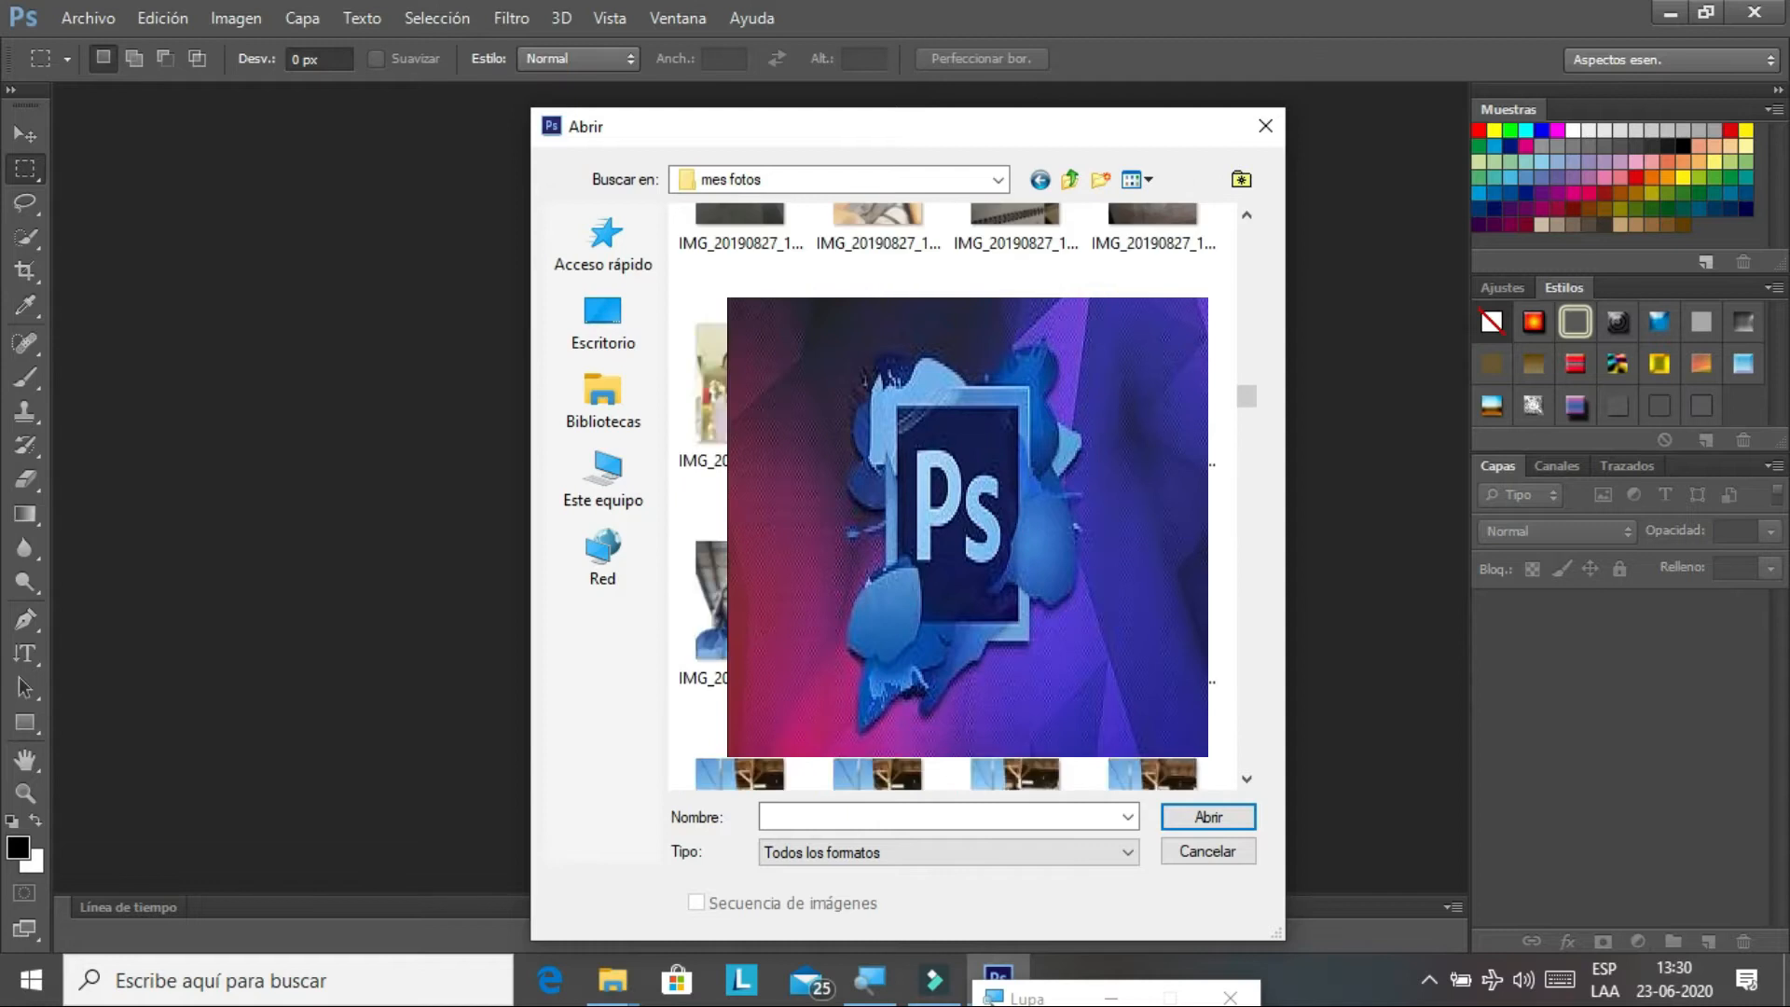
pyautogui.scroll(-5, 951, 494)
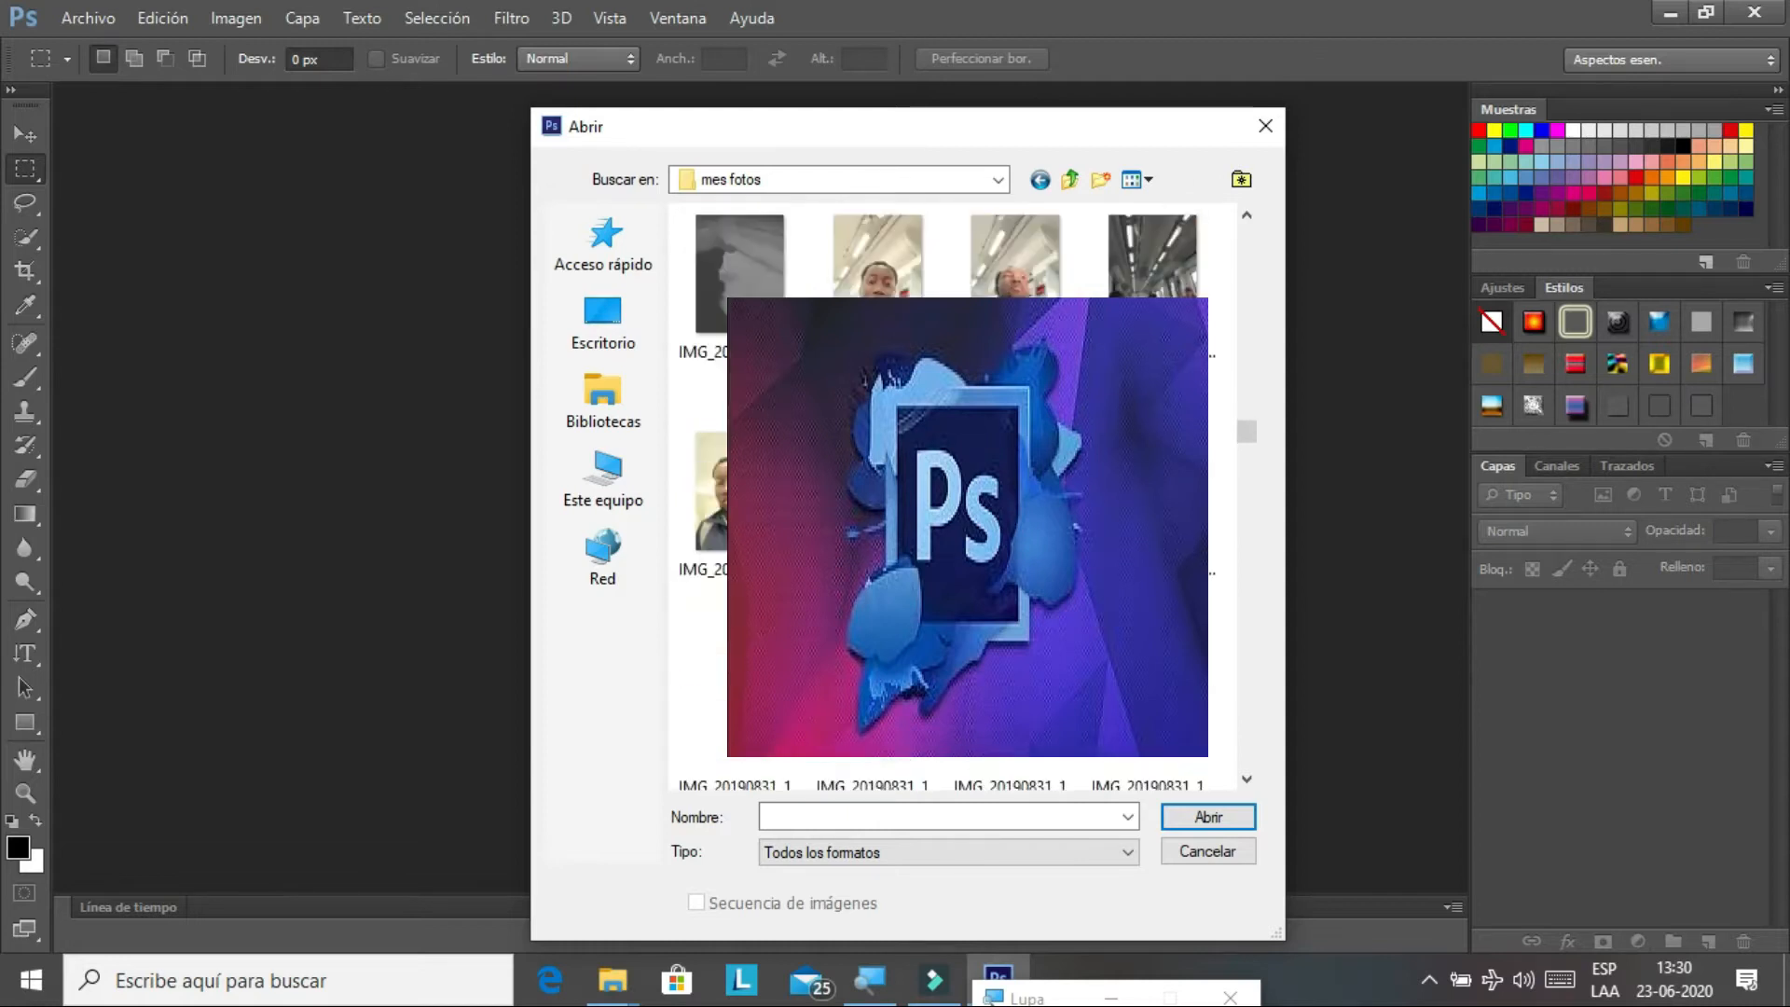
pyautogui.scroll(10, 951, 494)
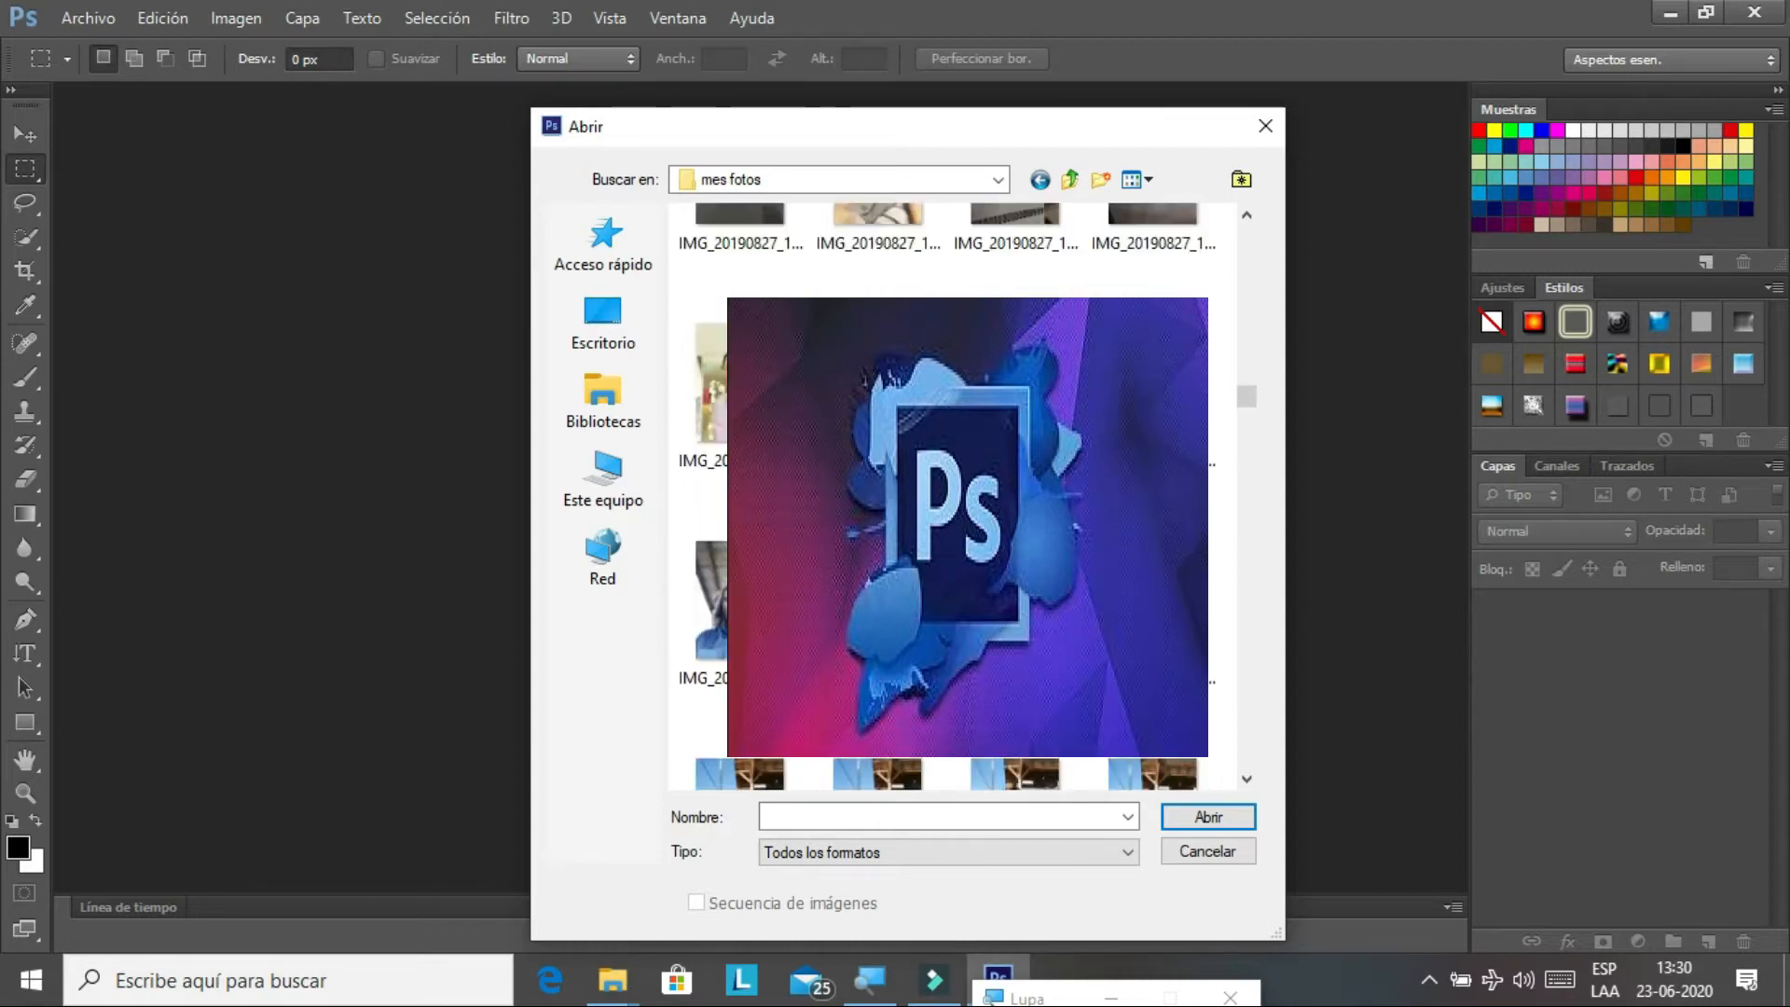
pyautogui.scroll(8, 951, 494)
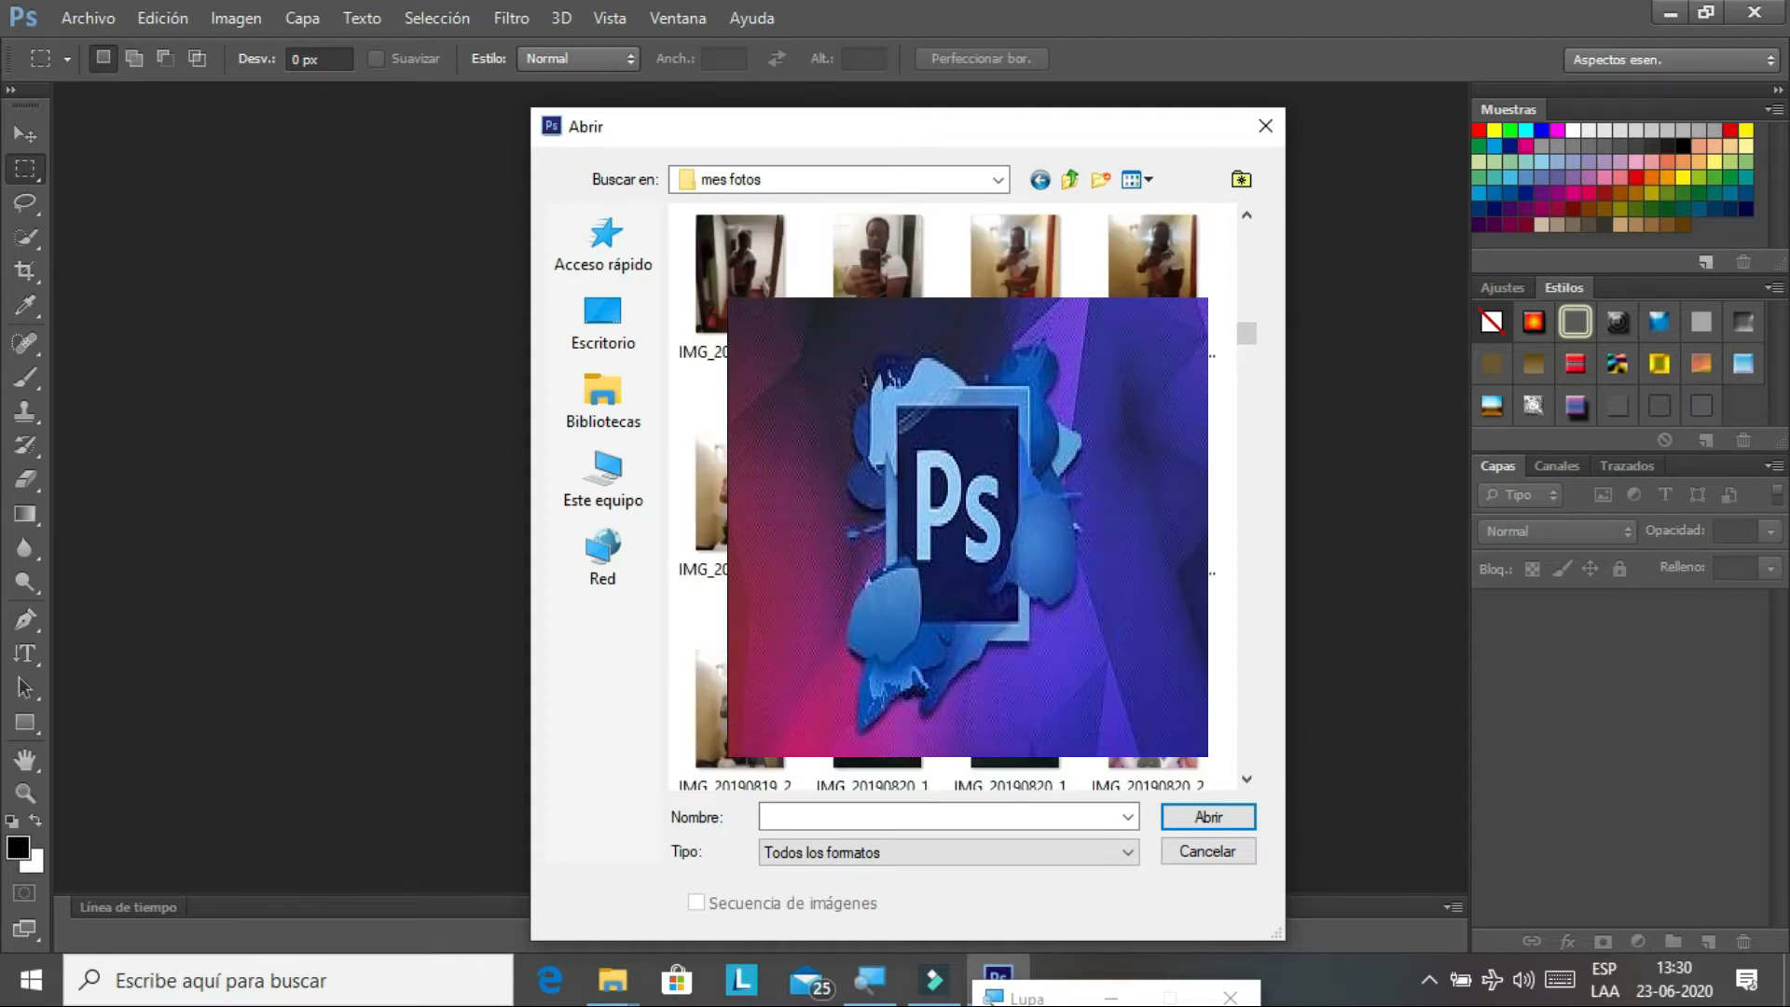
pyautogui.scroll(5, 951, 494)
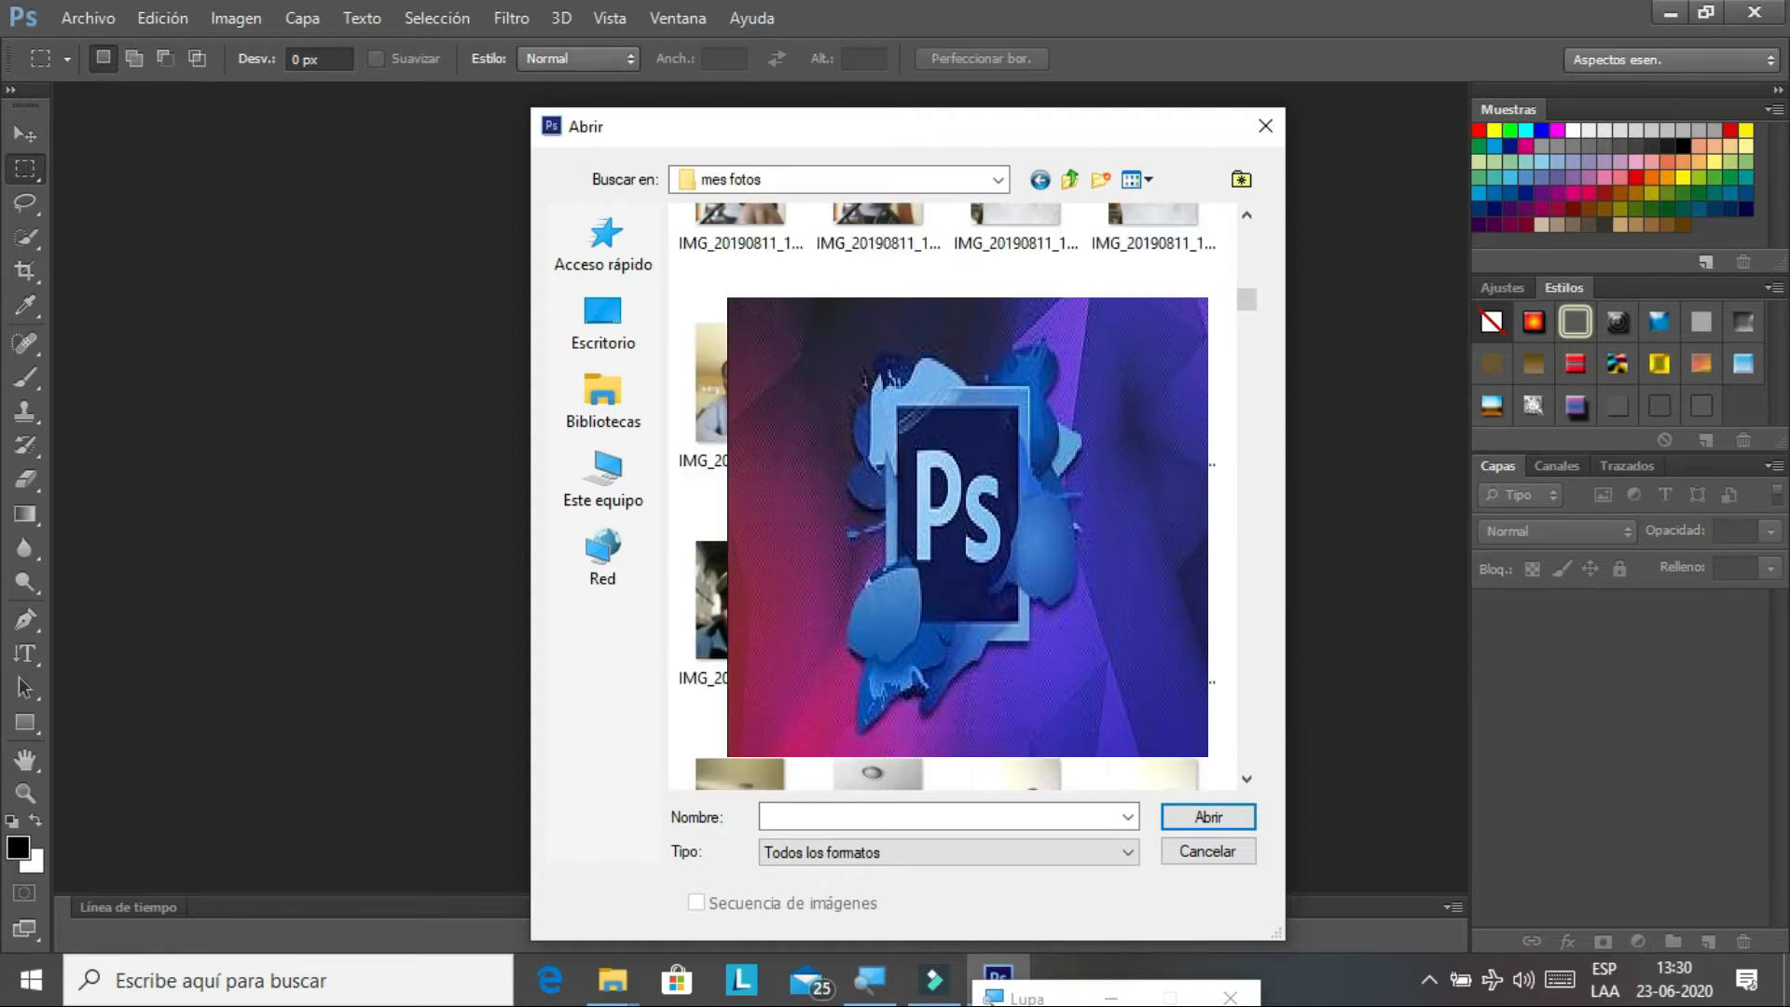
pyautogui.scroll(2, 950, 494)
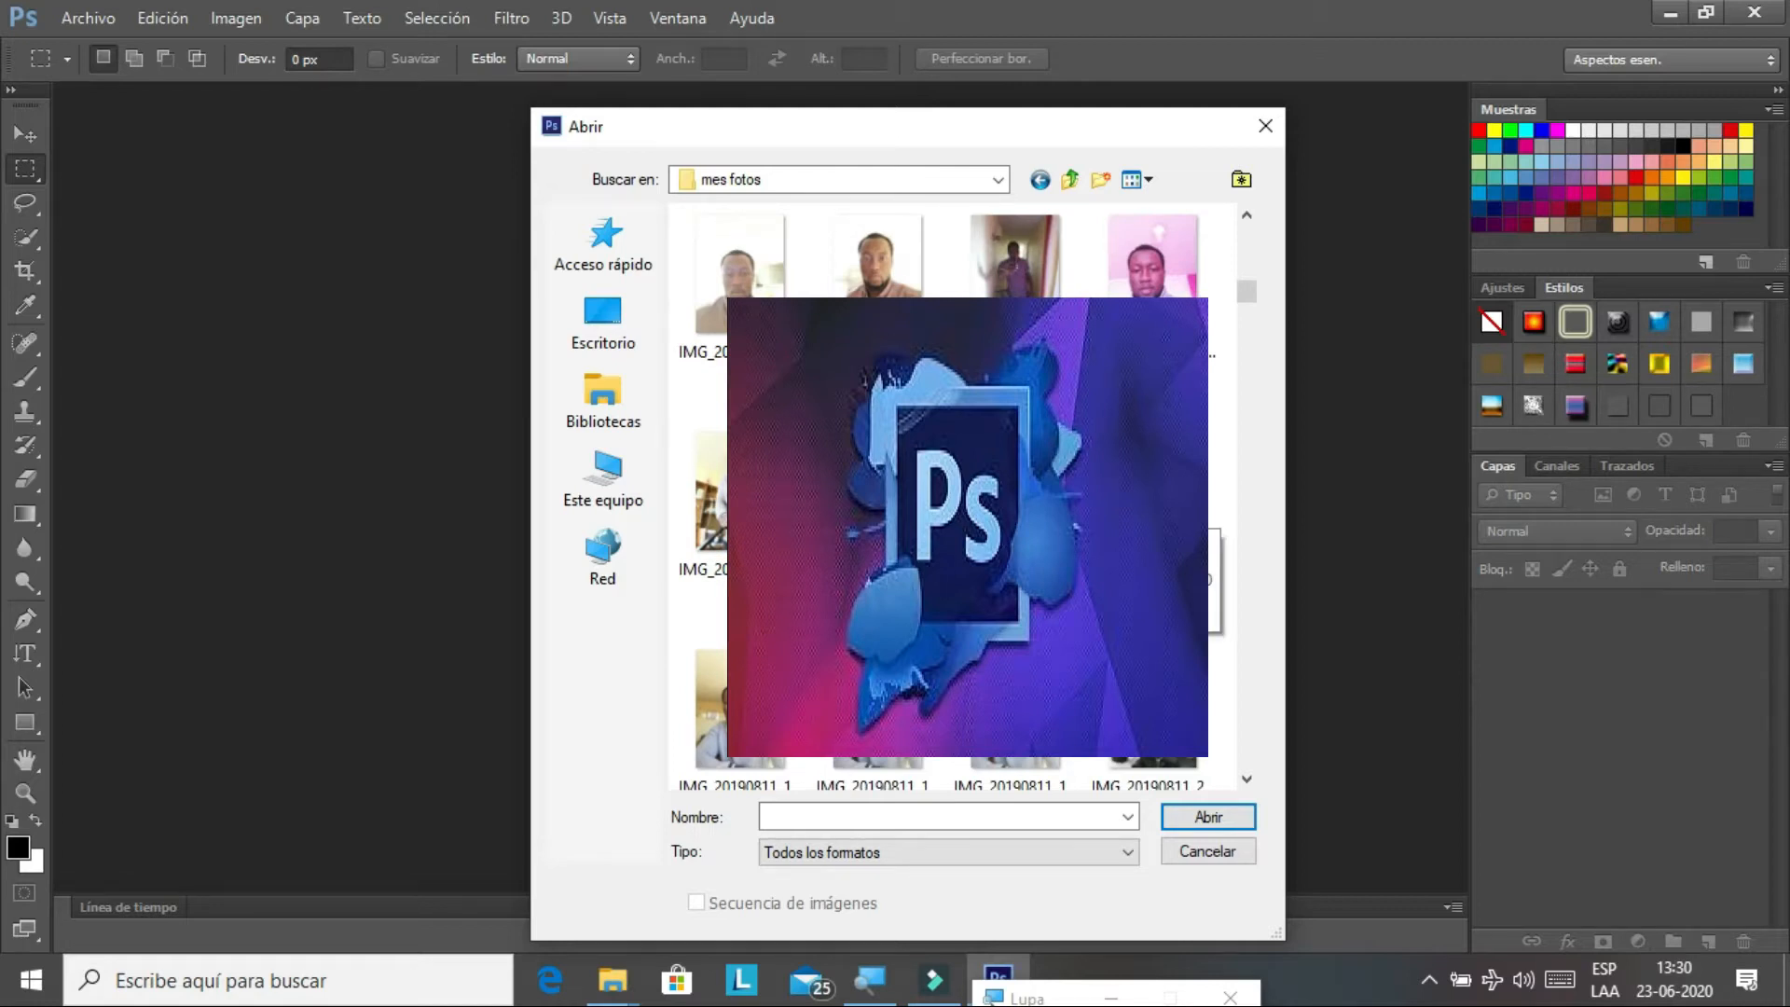
pyautogui.click(1015, 491)
pyautogui.click(1208, 817)
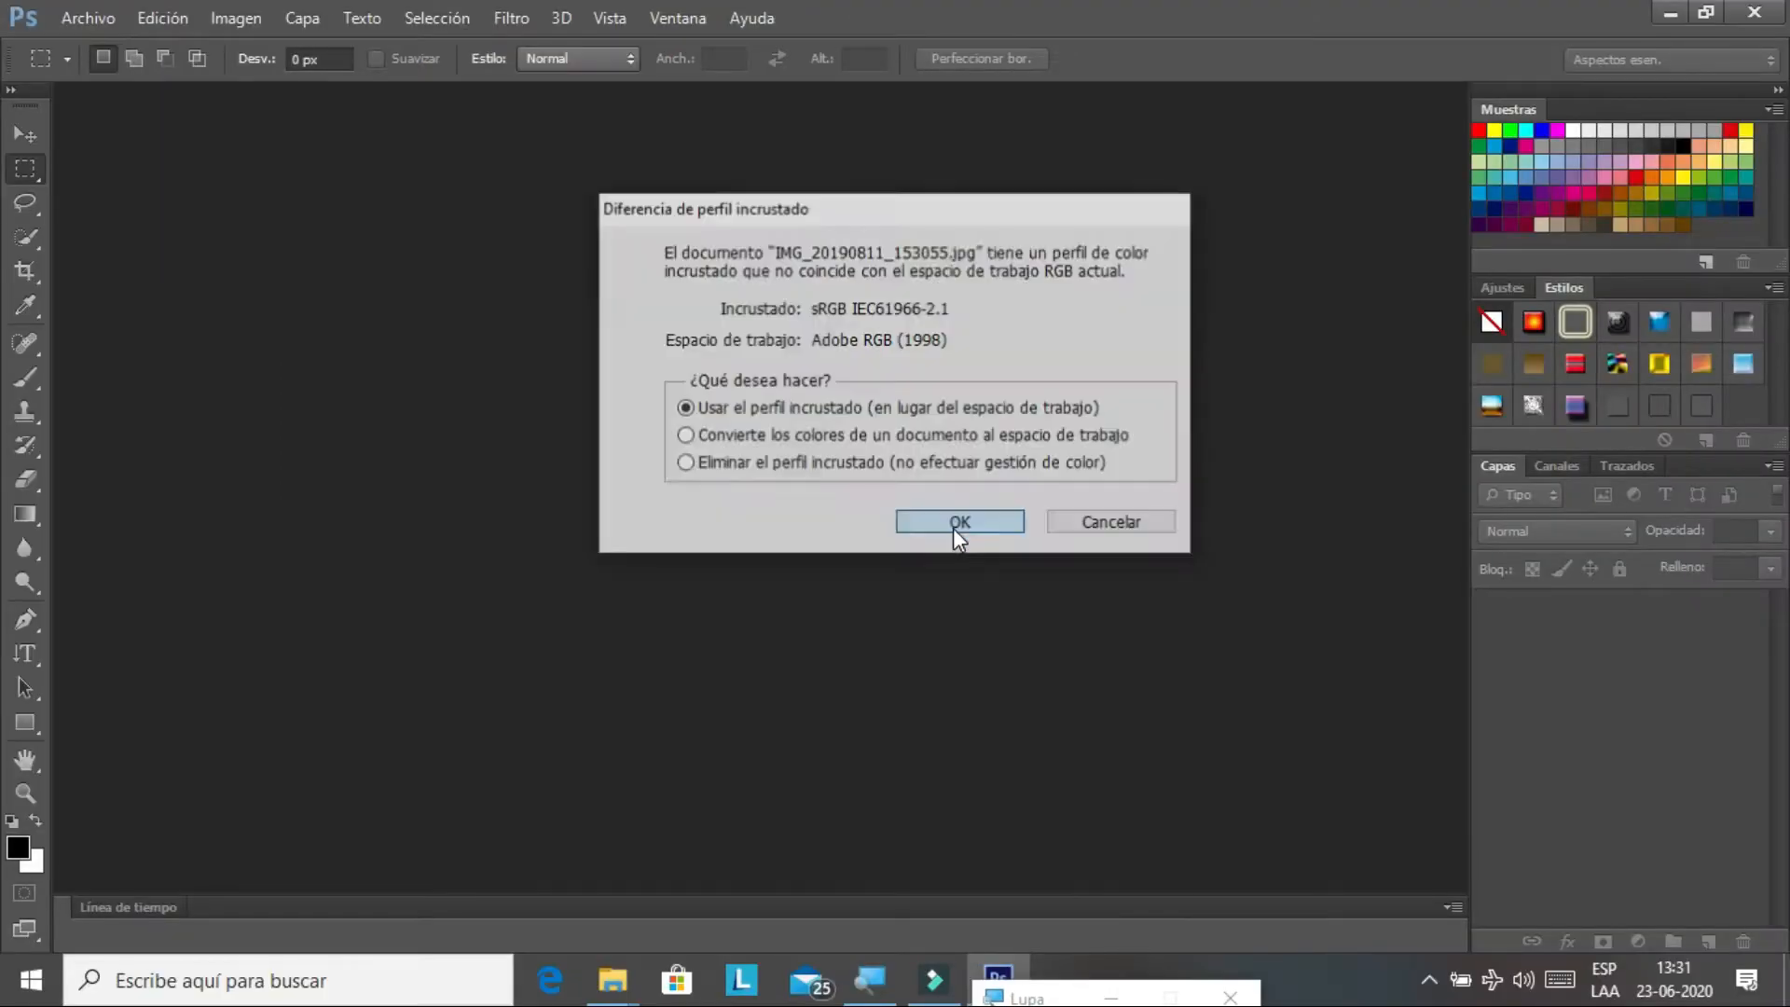
# Keep the embedded sRGB IEC61966-2.1 profile so the photo opens as a document
pyautogui.click(956, 522)
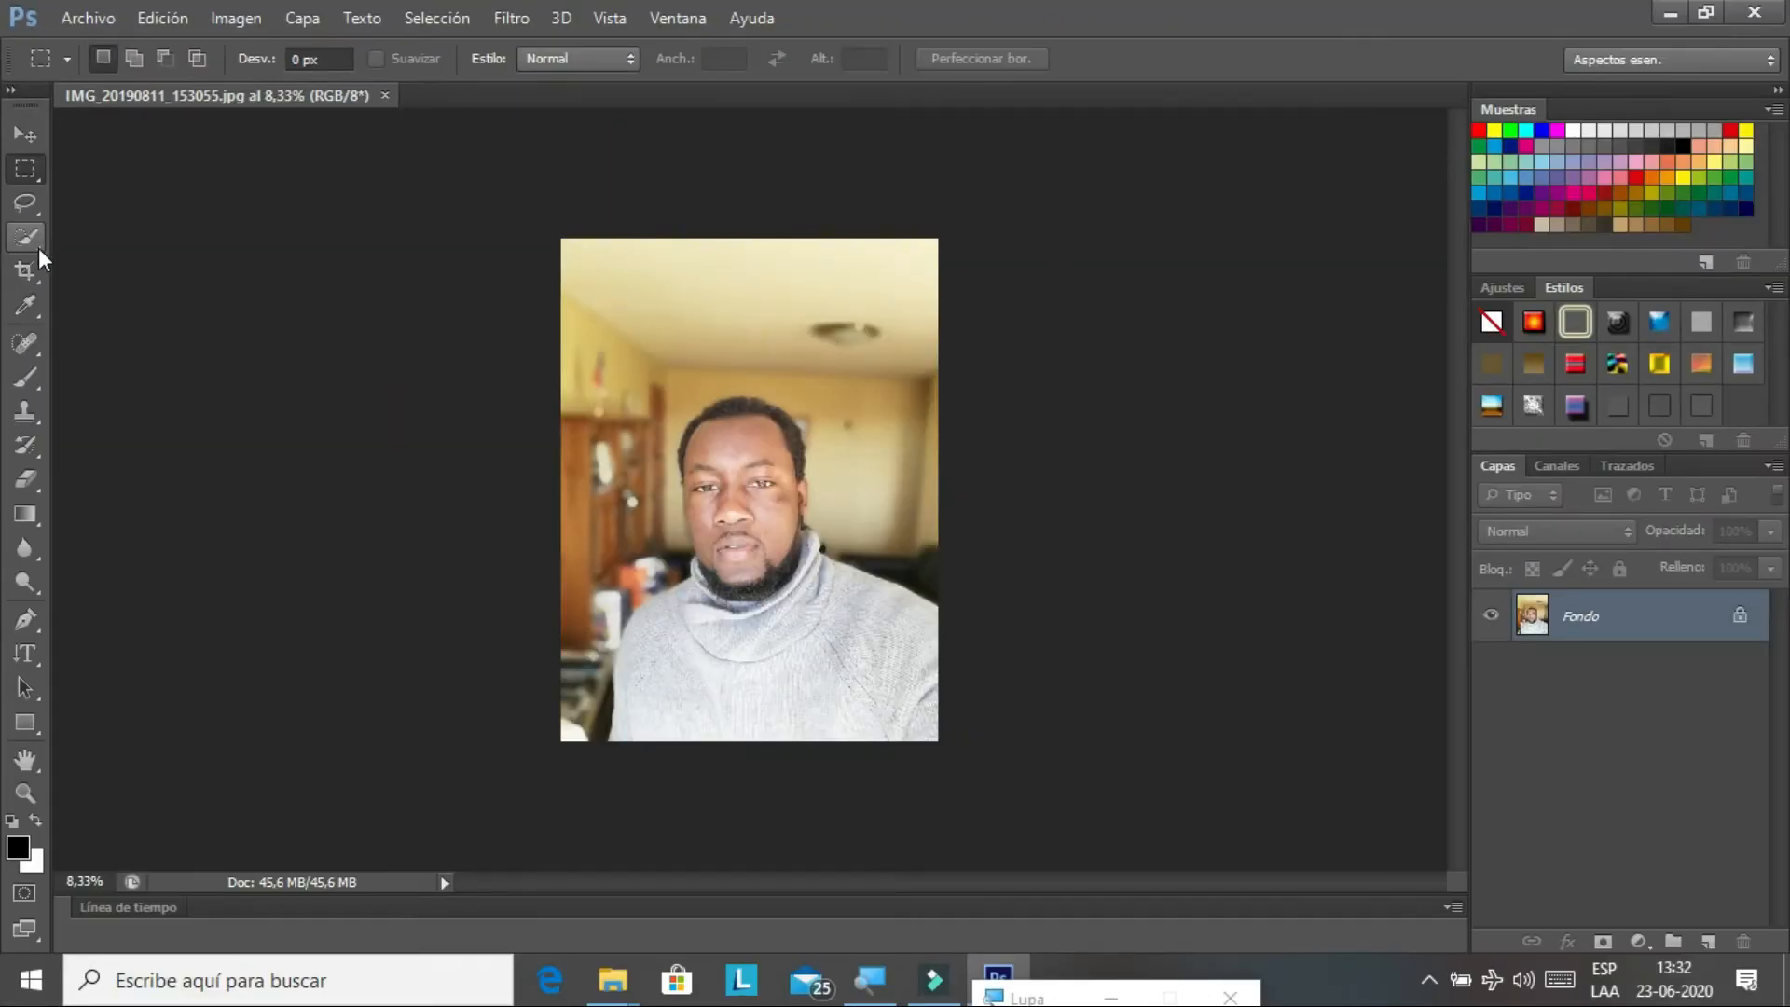
# Quick-select the man from his forehead down over the sweater to the bottom edge
pyautogui.click(37, 248)
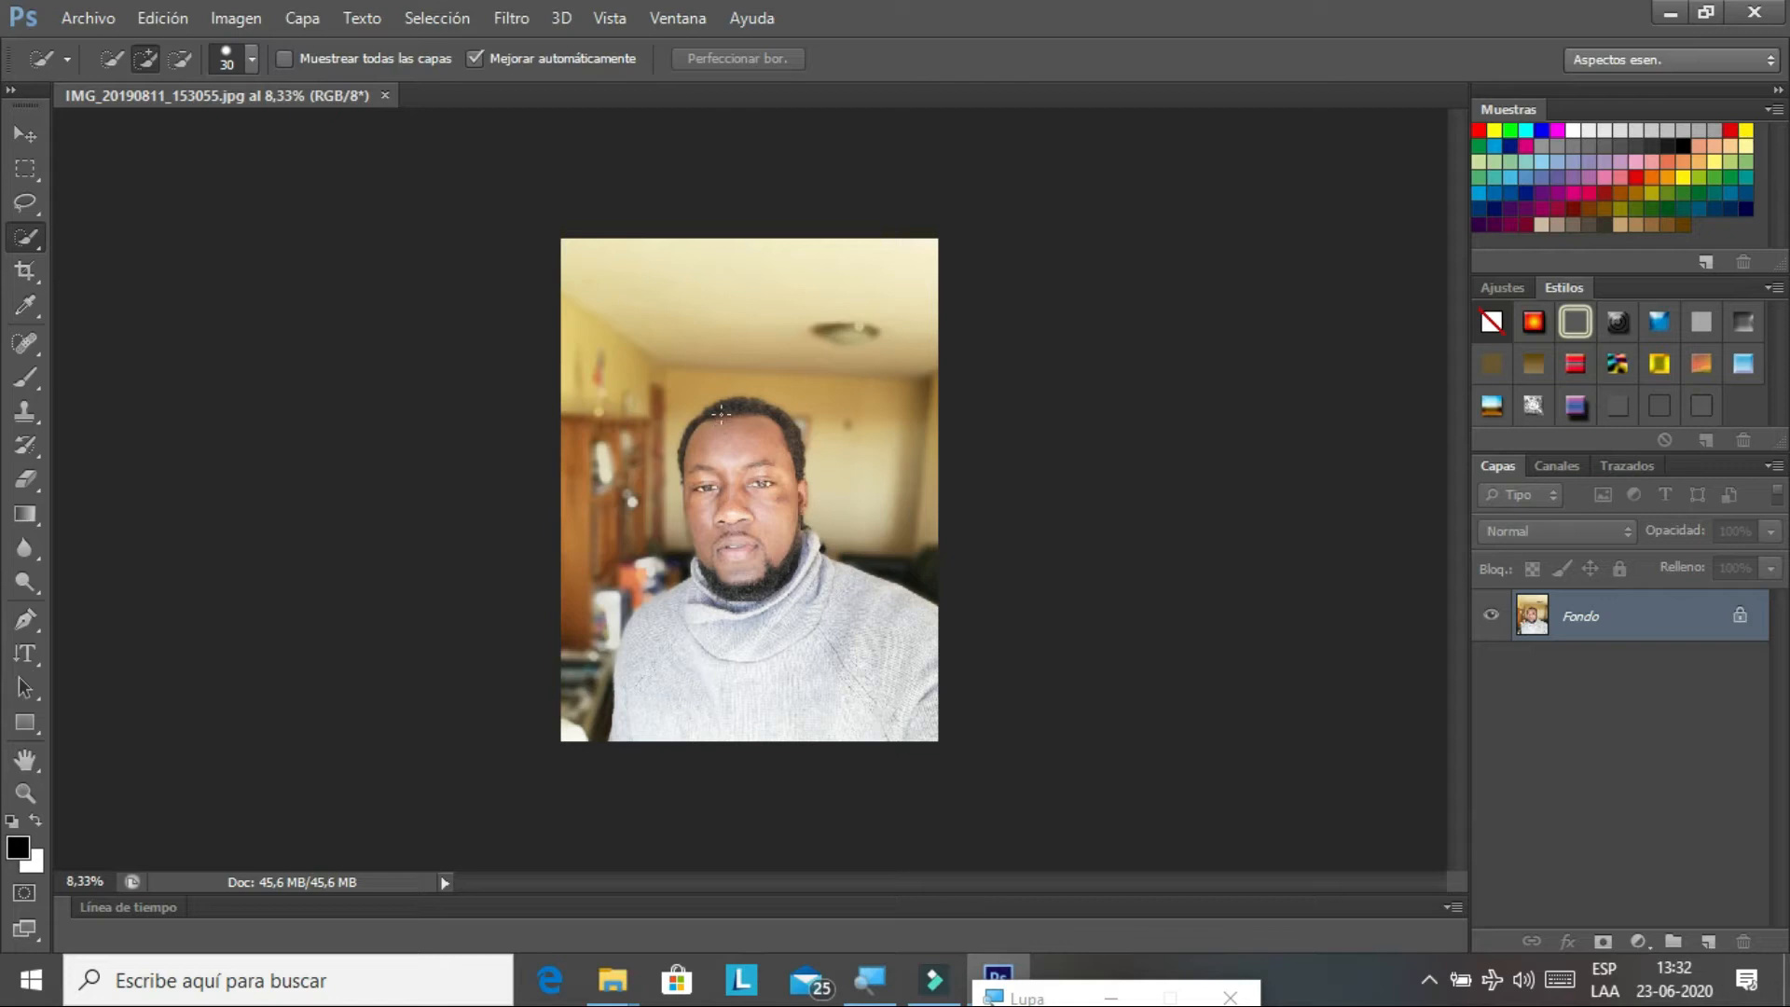
pyautogui.moveTo(720, 438)
pyautogui.mouseDown()
pyautogui.moveTo(691, 471)
pyautogui.moveTo(691, 438)
pyautogui.moveTo(685, 457)
pyautogui.moveTo(730, 411)
pyautogui.moveTo(782, 428)
pyautogui.moveTo(798, 468)
pyautogui.moveTo(787, 541)
pyautogui.moveTo(734, 522)
pyautogui.moveTo(925, 652)
pyautogui.mouseUp()
pyautogui.moveTo(919, 724)
pyautogui.mouseDown()
pyautogui.moveTo(659, 725)
pyautogui.moveTo(643, 648)
pyautogui.moveTo(670, 600)
pyautogui.mouseUp()
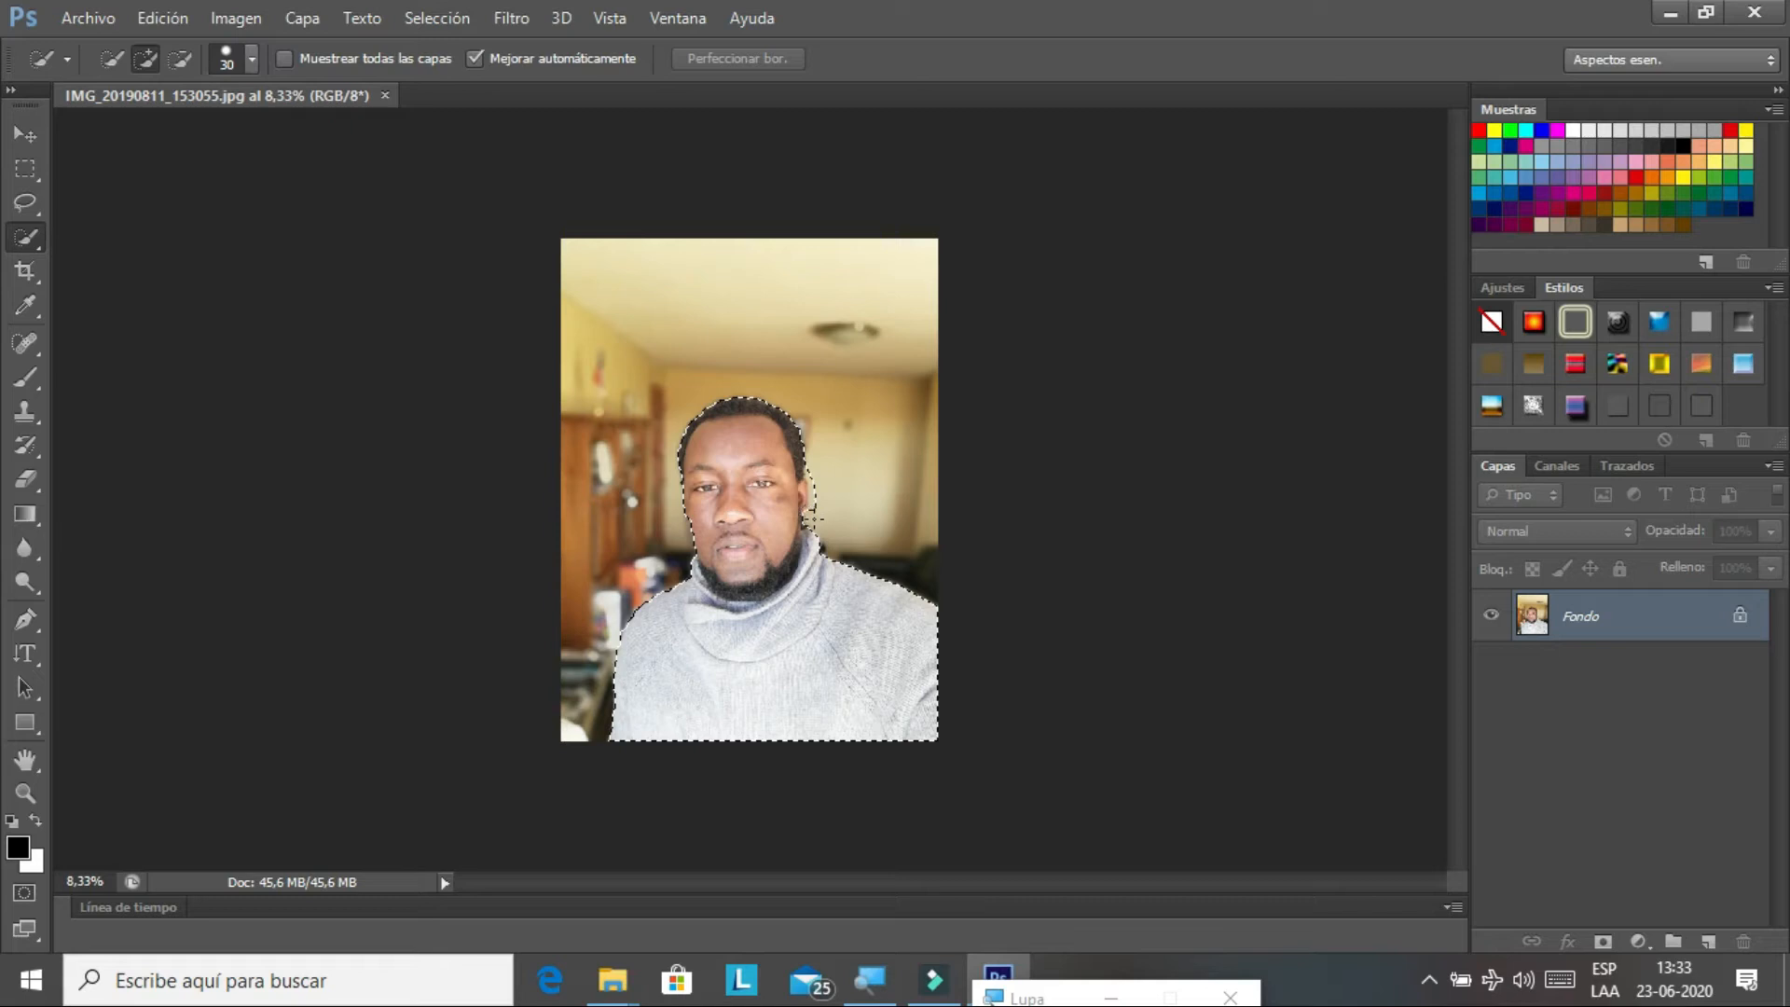
# Add the chin and sweater areas to the selection, subtract strays, and open Perfeccionar borde
pyautogui.click(811, 530)
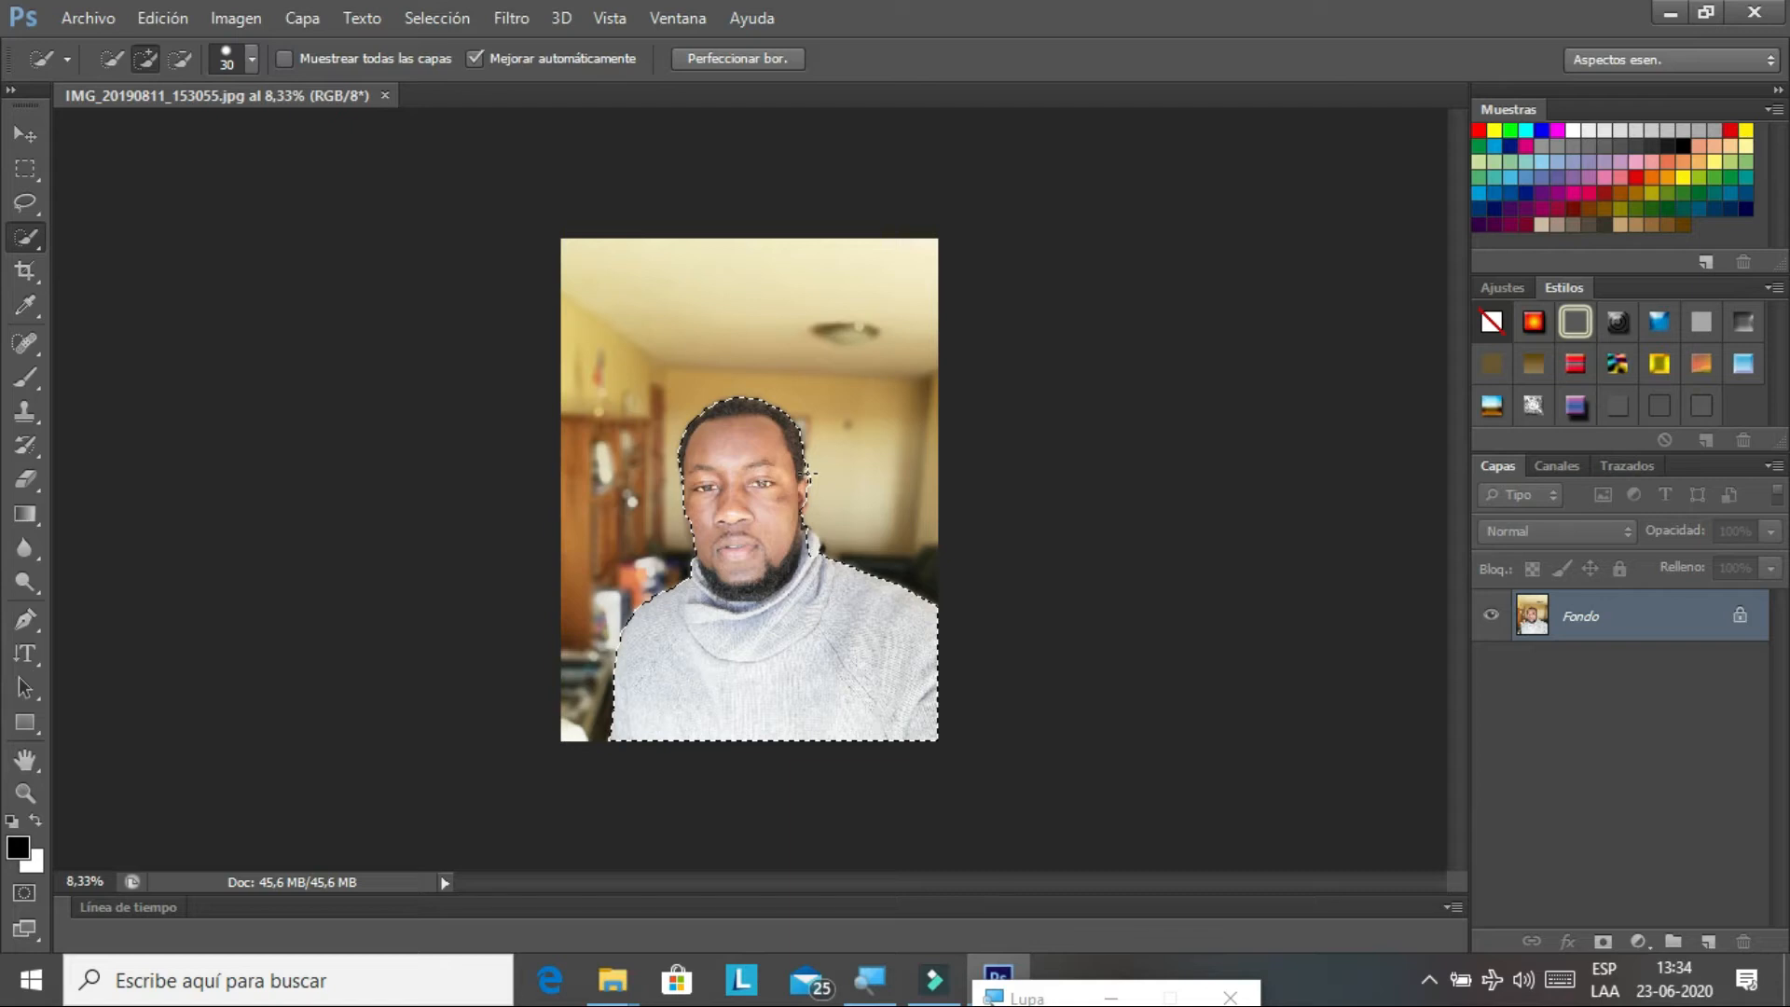
pyautogui.click(812, 474)
pyautogui.press('alt')
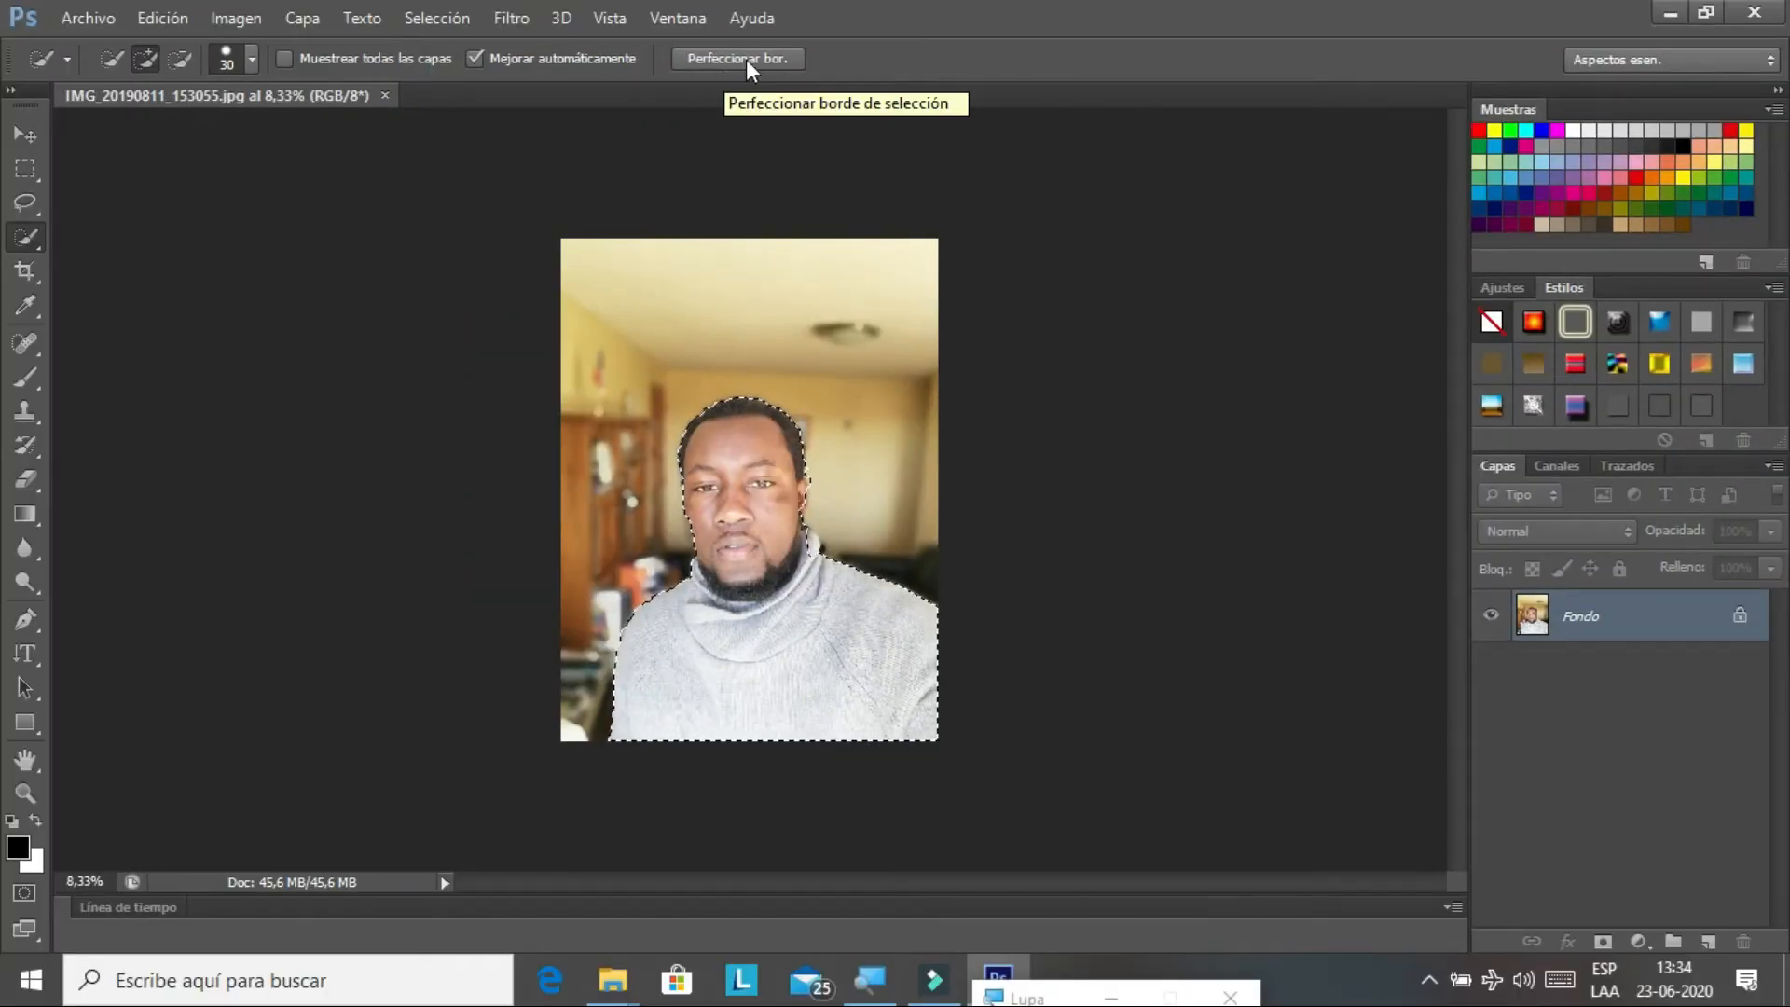
pyautogui.click(748, 56)
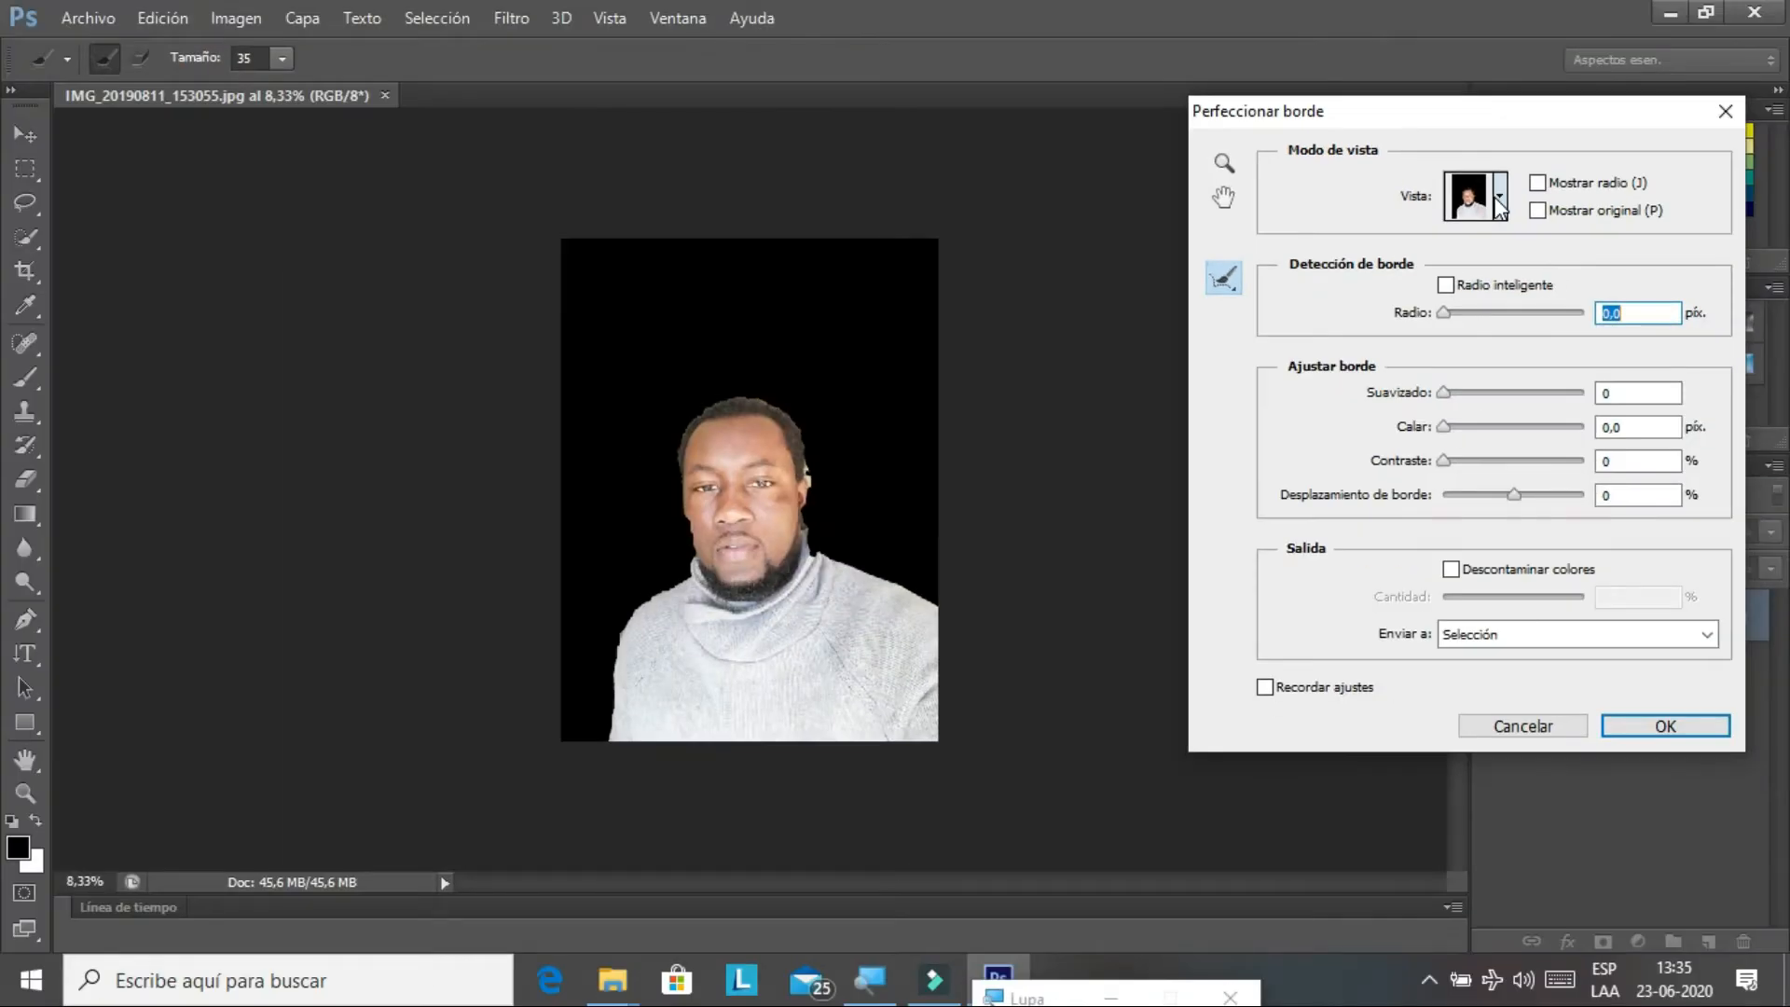
# Show the Vista preview mode list in the Perfeccionar borde dialog
pyautogui.click(1496, 197)
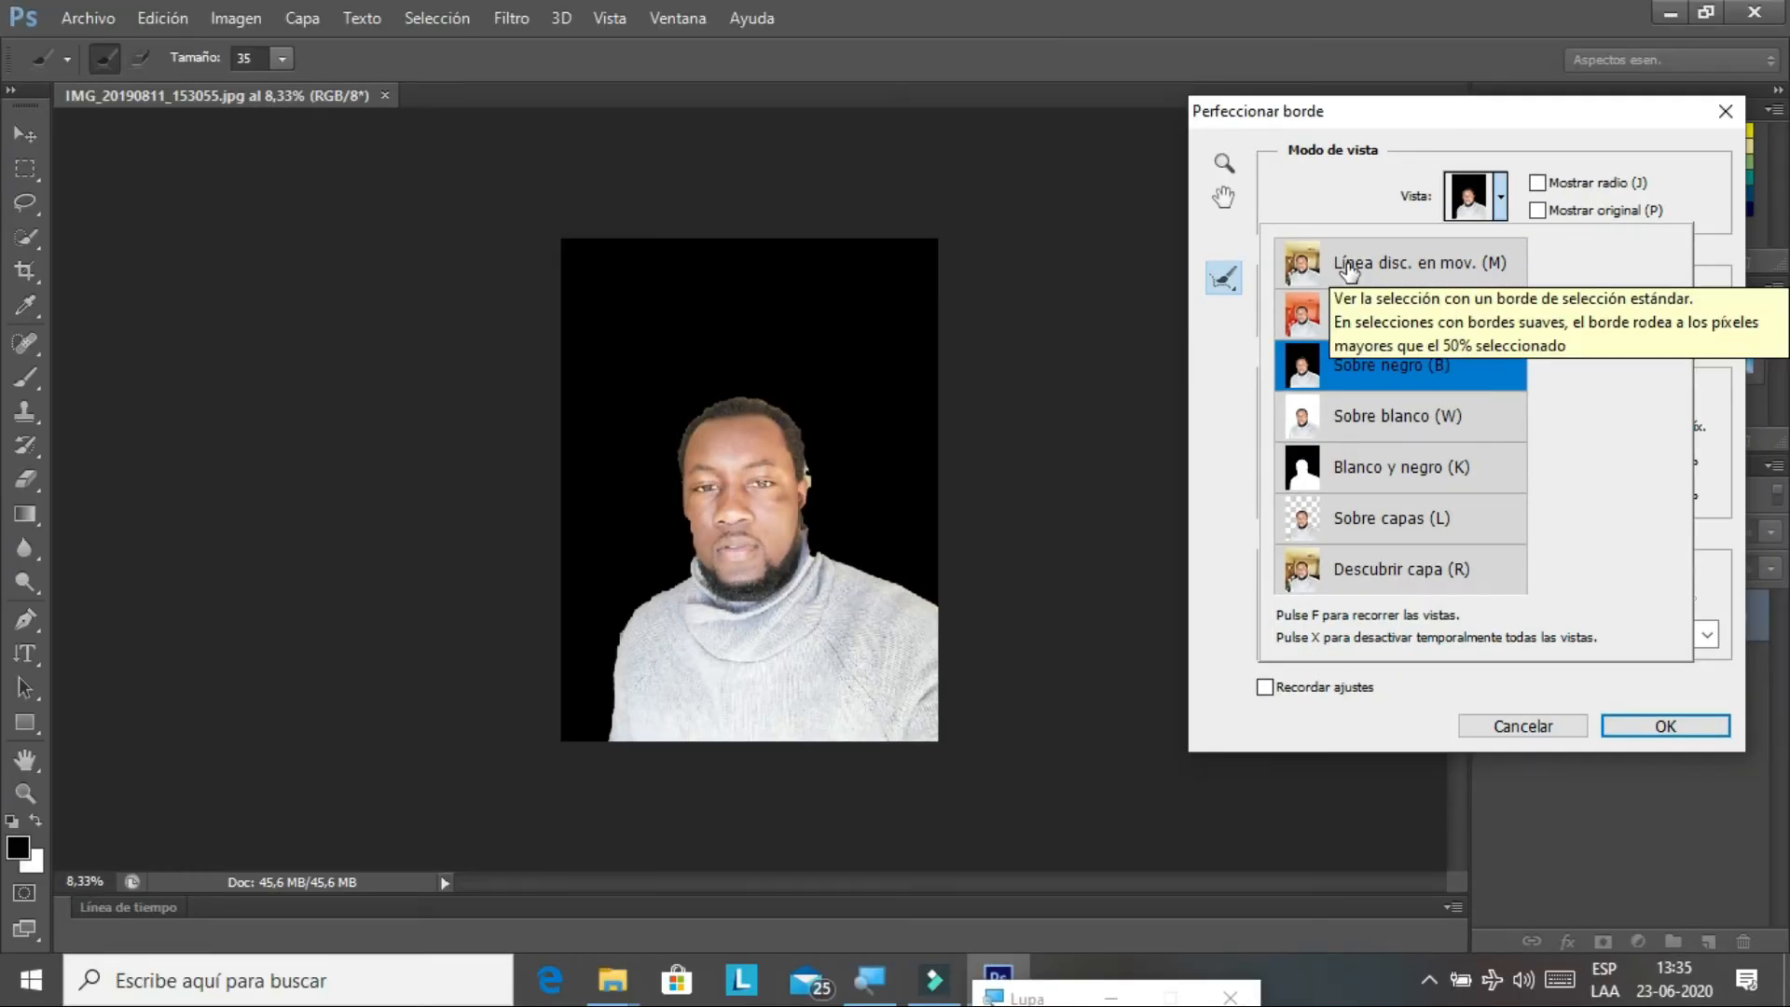
# Preview the selection as 'Línea disc. en mov.', then switch Vista back to 'Sobre negro'
pyautogui.click(1391, 264)
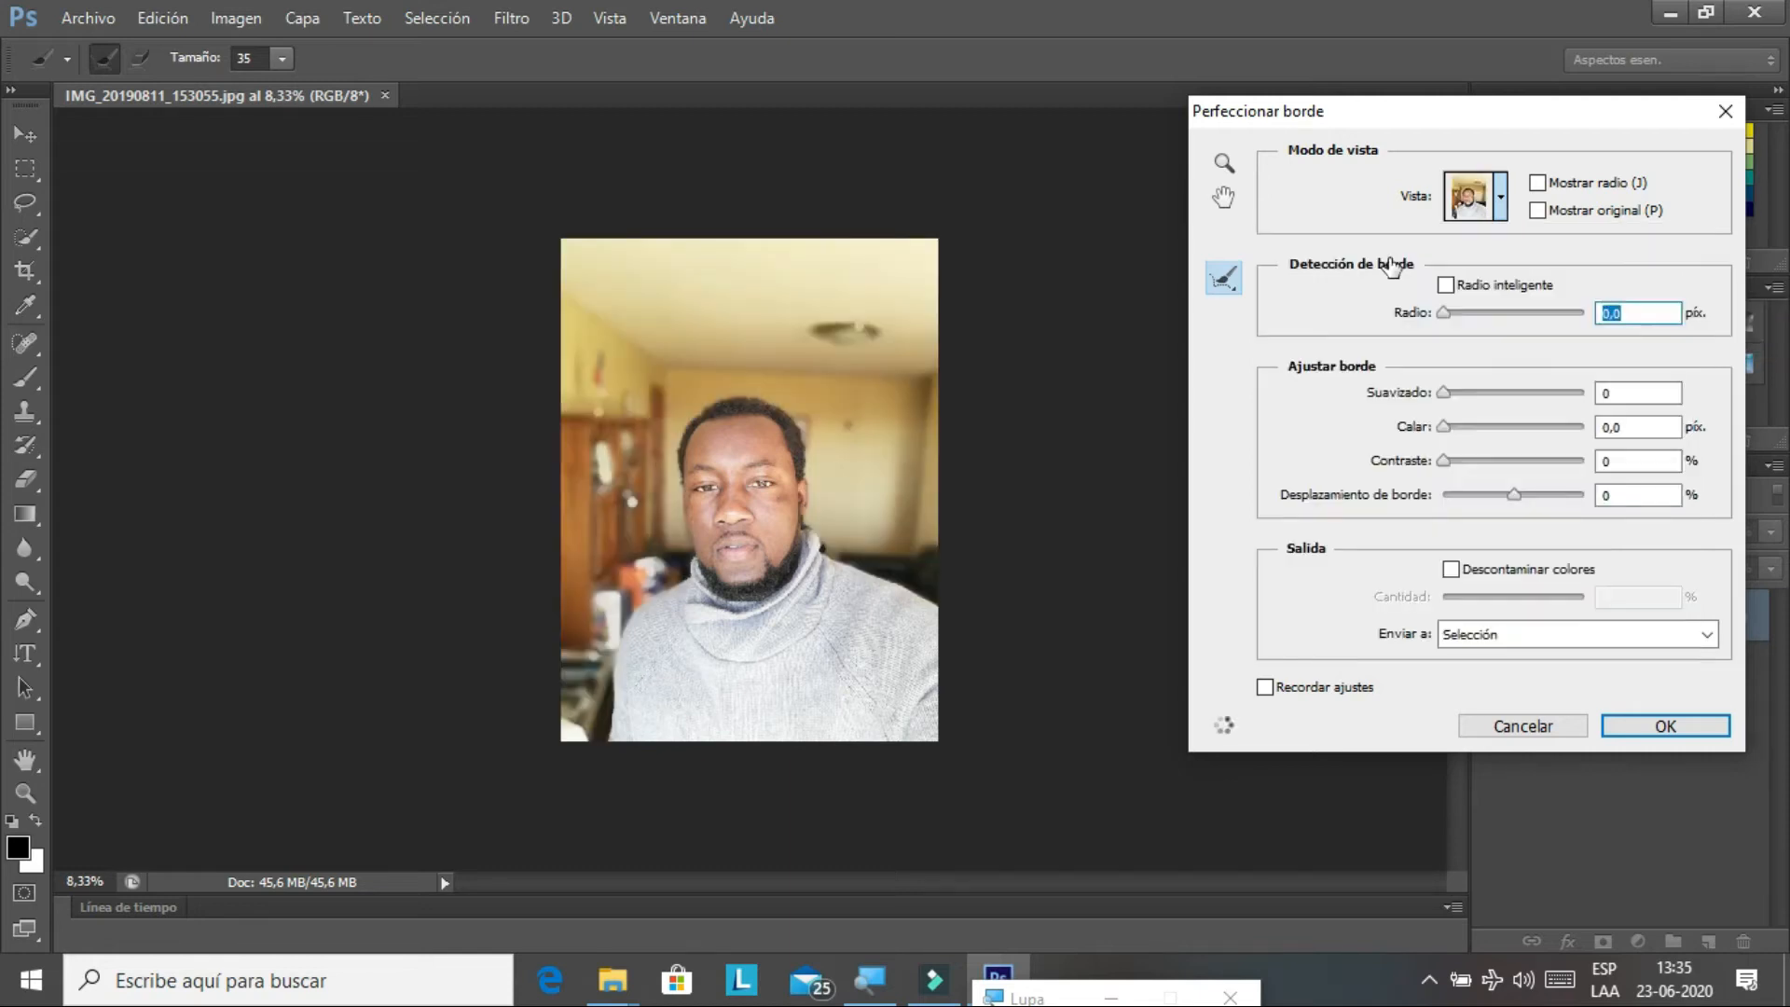
pyautogui.click(1499, 200)
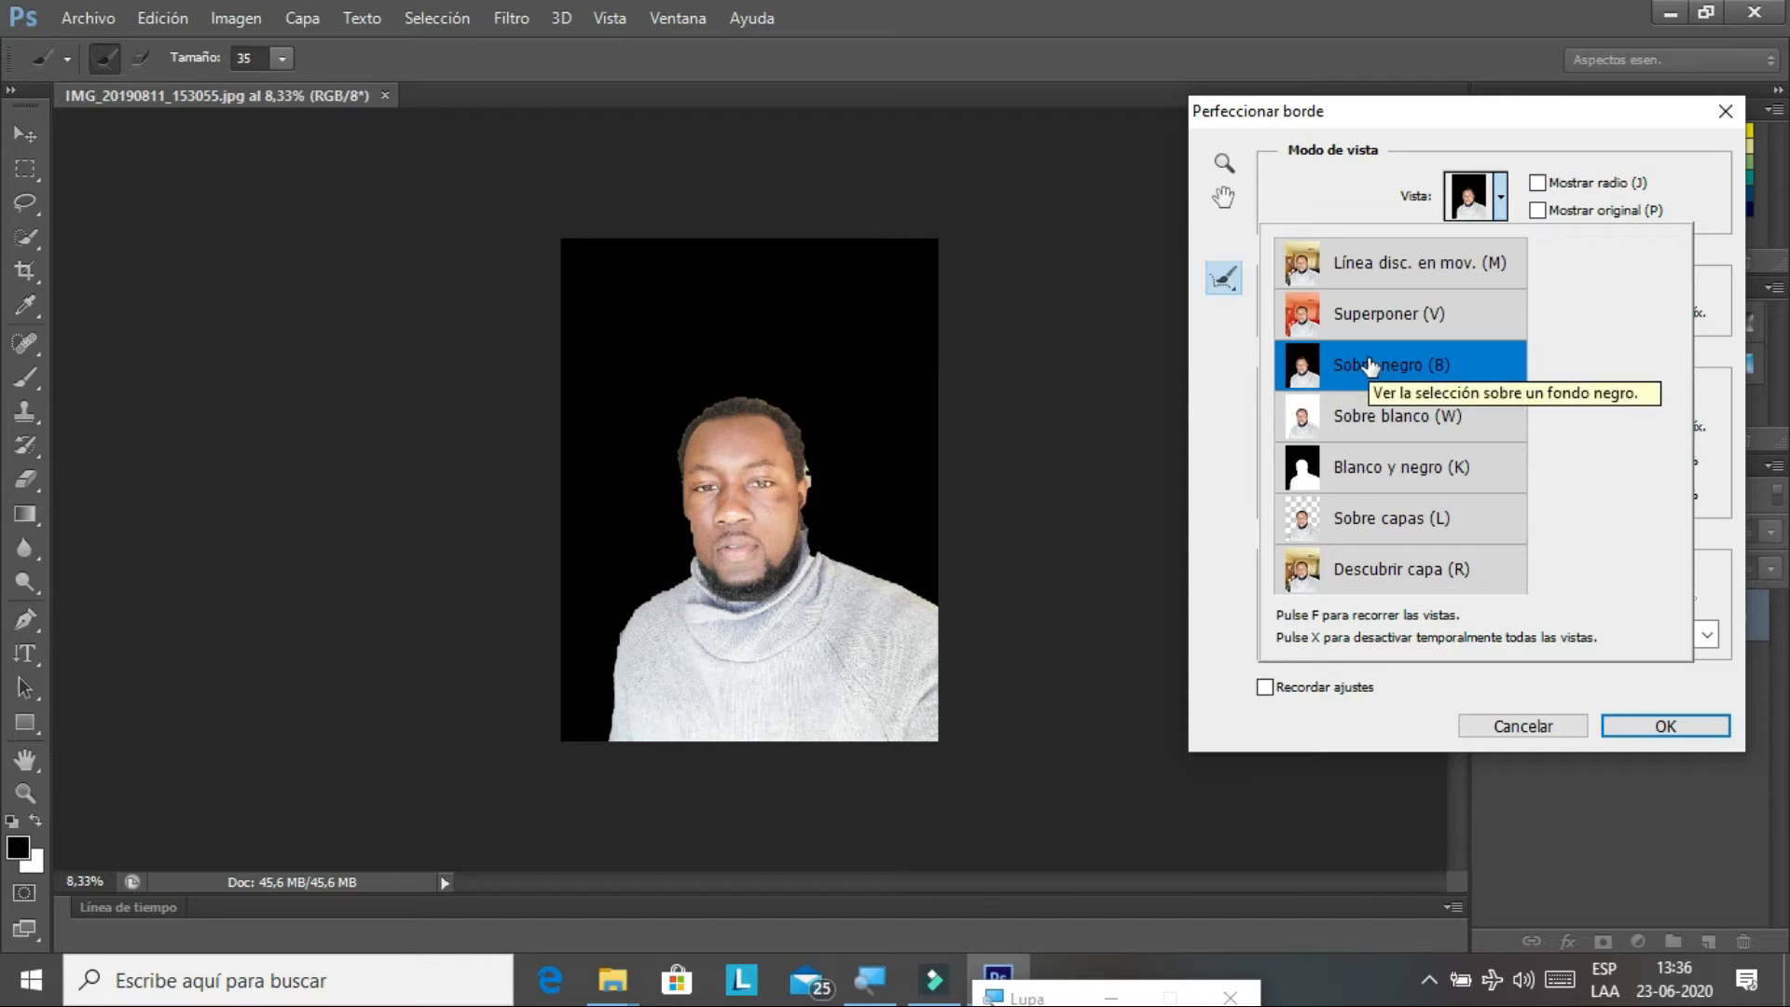
pyautogui.click(1503, 207)
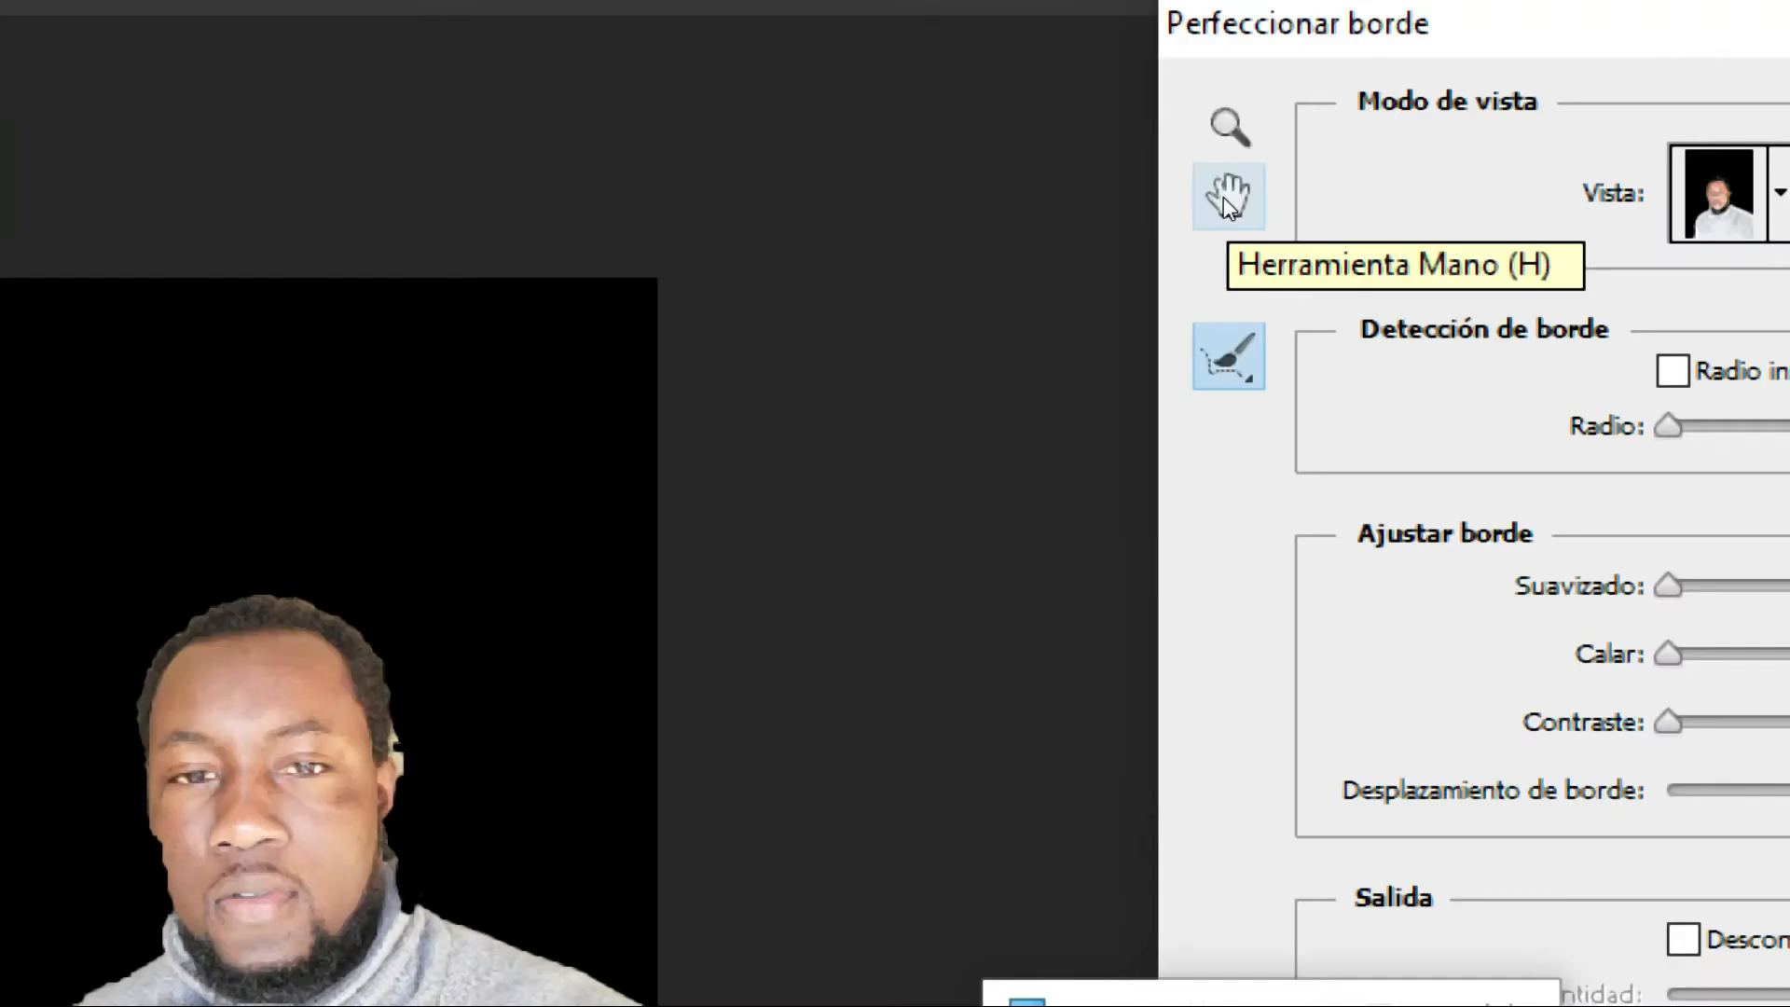
pyautogui.click(1228, 205)
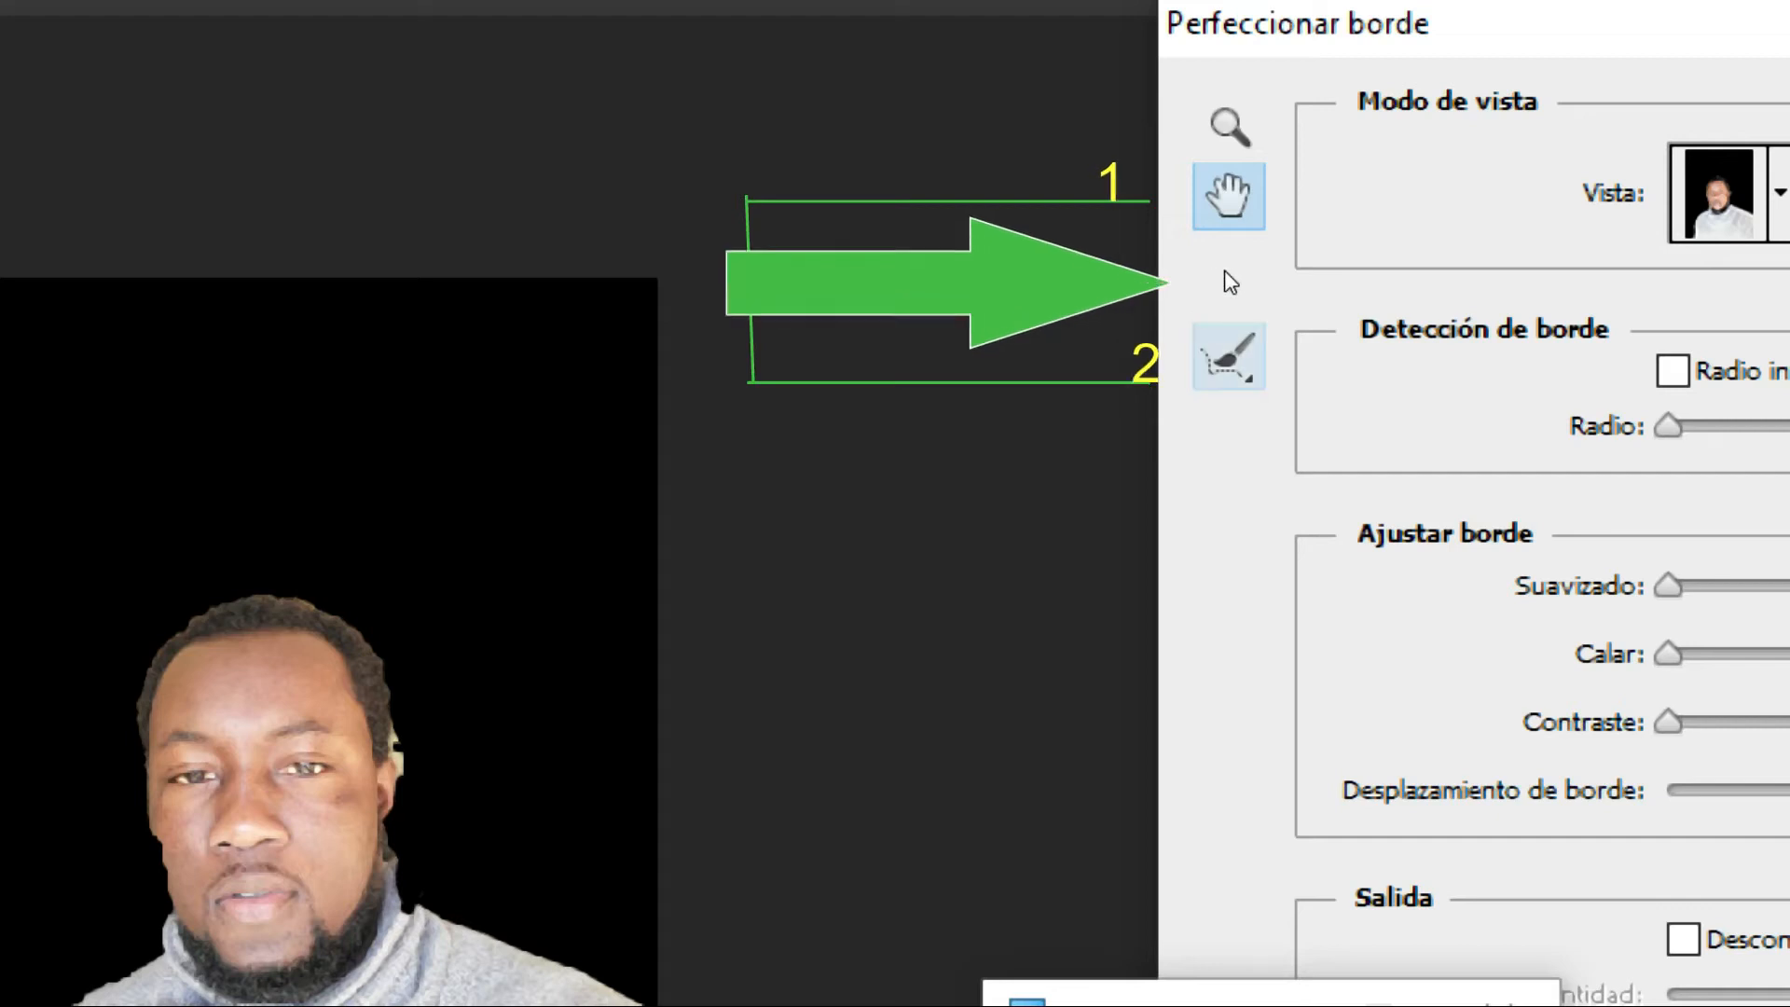
pyautogui.press('e')
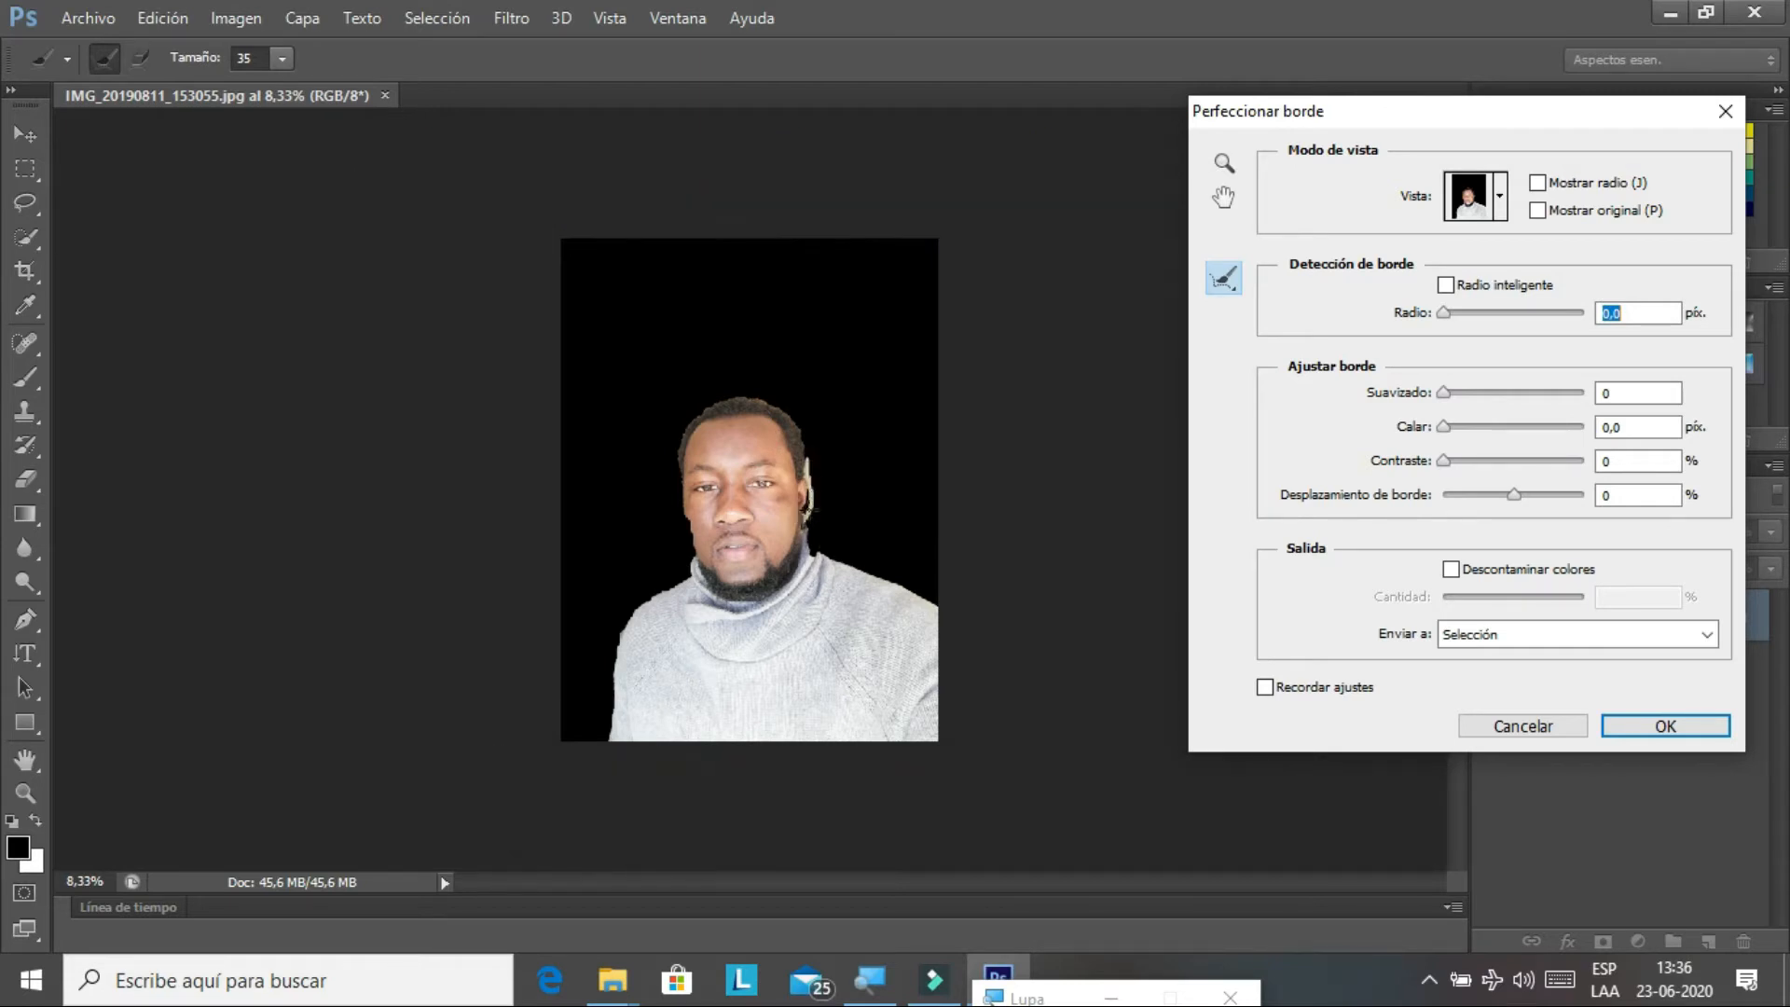
# Brush Refine Radius strokes beside the ear, along both hairlines, and at the sweater's left side
pyautogui.click(809, 502)
pyautogui.moveTo(808, 468); pyautogui.dragTo(808, 475)
pyautogui.moveTo(798, 429); pyautogui.dragTo(799, 428)
pyautogui.moveTo(810, 481); pyautogui.dragTo(810, 491)
pyautogui.moveTo(690, 427); pyautogui.dragTo(677, 457)
pyautogui.moveTo(804, 464); pyautogui.dragTo(800, 526)
pyautogui.click(620, 701)
# Alt-brush to erase the edge refinements along the left cheek, jaw and collar
pyautogui.press('alt')
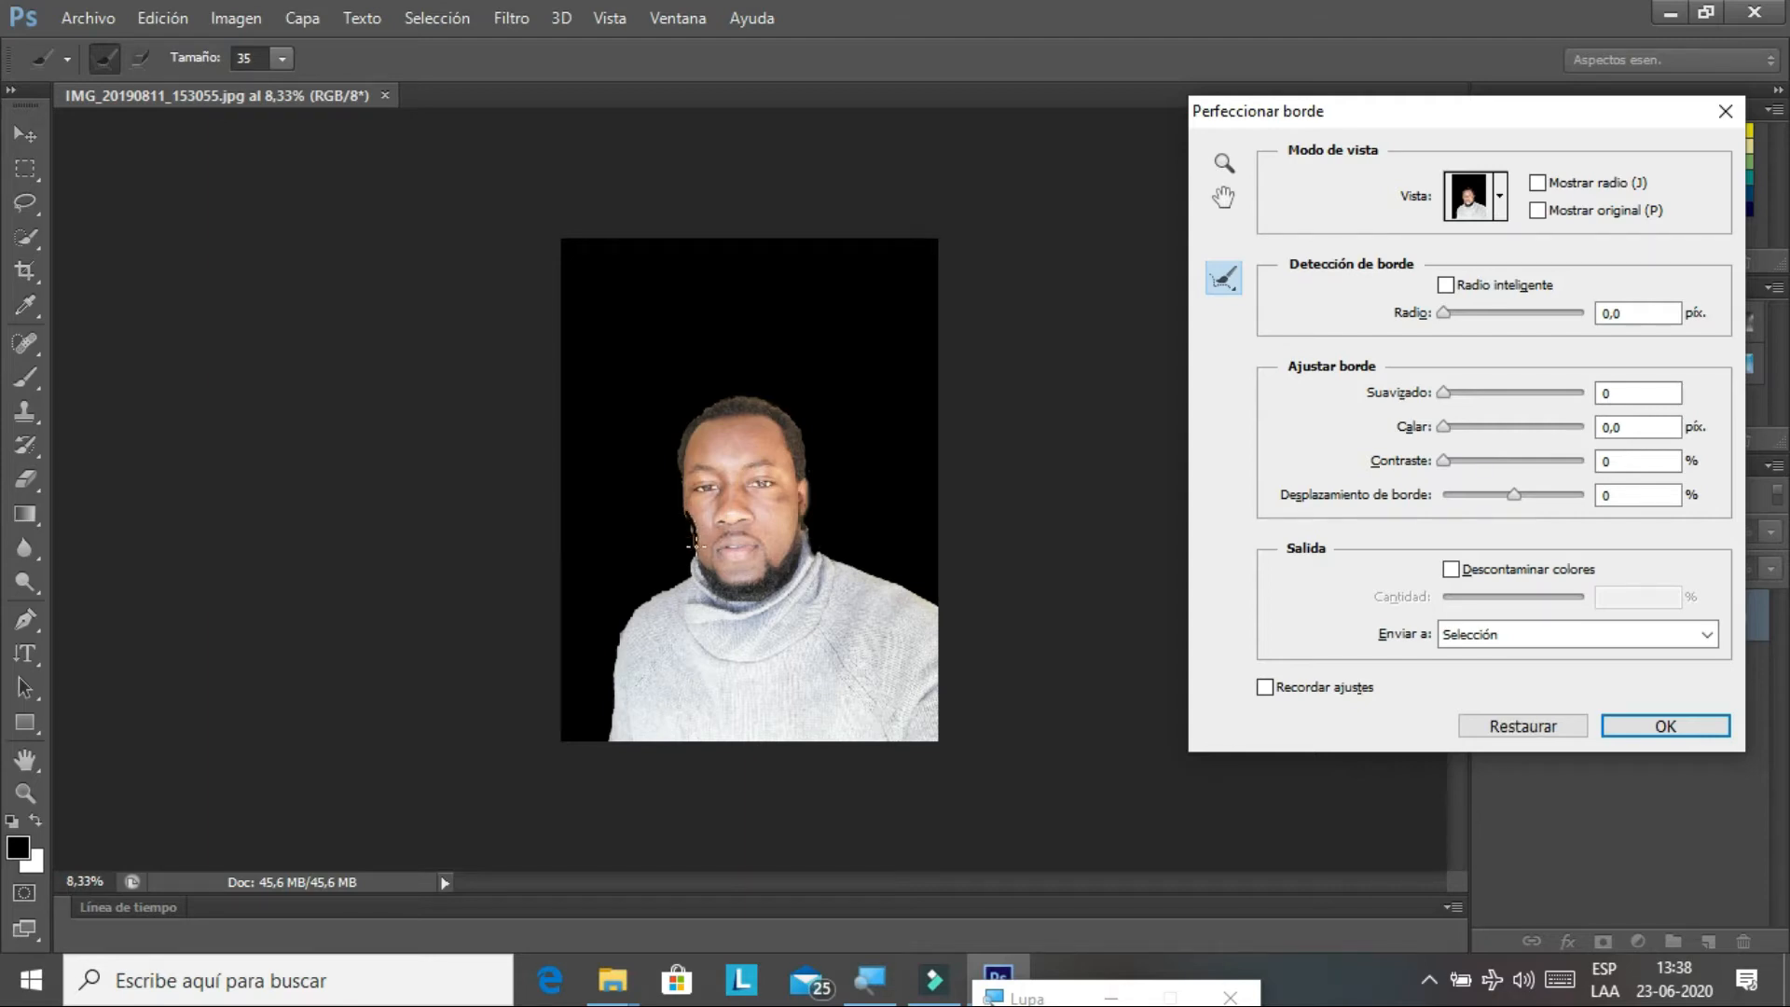
pyautogui.moveTo(689, 518); pyautogui.dragTo(688, 582)
pyautogui.press('alt')
pyautogui.moveTo(693, 529); pyautogui.dragTo(688, 537)
pyautogui.press('alt')
pyautogui.moveTo(695, 560); pyautogui.dragTo(691, 569)
pyautogui.press('alt')
pyautogui.keyDown('alt'); pyautogui.click(695, 561); pyautogui.keyUp('alt')
pyautogui.press('alt')
pyautogui.keyDown('alt'); pyautogui.click(685, 558); pyautogui.keyUp('alt')
pyautogui.press('alt')
pyautogui.moveTo(697, 550); pyautogui.dragTo(692, 535)
# Erase leftover Refine Radius residue along the cheek, head top, right hairline and lower-left sweater edge
pyautogui.press('alt')
pyautogui.moveTo(694, 556); pyautogui.dragTo(695, 562)
pyautogui.moveTo(689, 536); pyautogui.dragTo(691, 543)
pyautogui.moveTo(709, 402)
pyautogui.mouseDown()
pyautogui.moveTo(687, 414)
pyautogui.moveTo(732, 389)
pyautogui.moveTo(690, 407)
pyautogui.moveTo(725, 402)
pyautogui.moveTo(680, 434)
pyautogui.moveTo(680, 503)
pyautogui.moveTo(698, 419)
pyautogui.moveTo(735, 393)
pyautogui.moveTo(766, 407)
pyautogui.mouseUp()
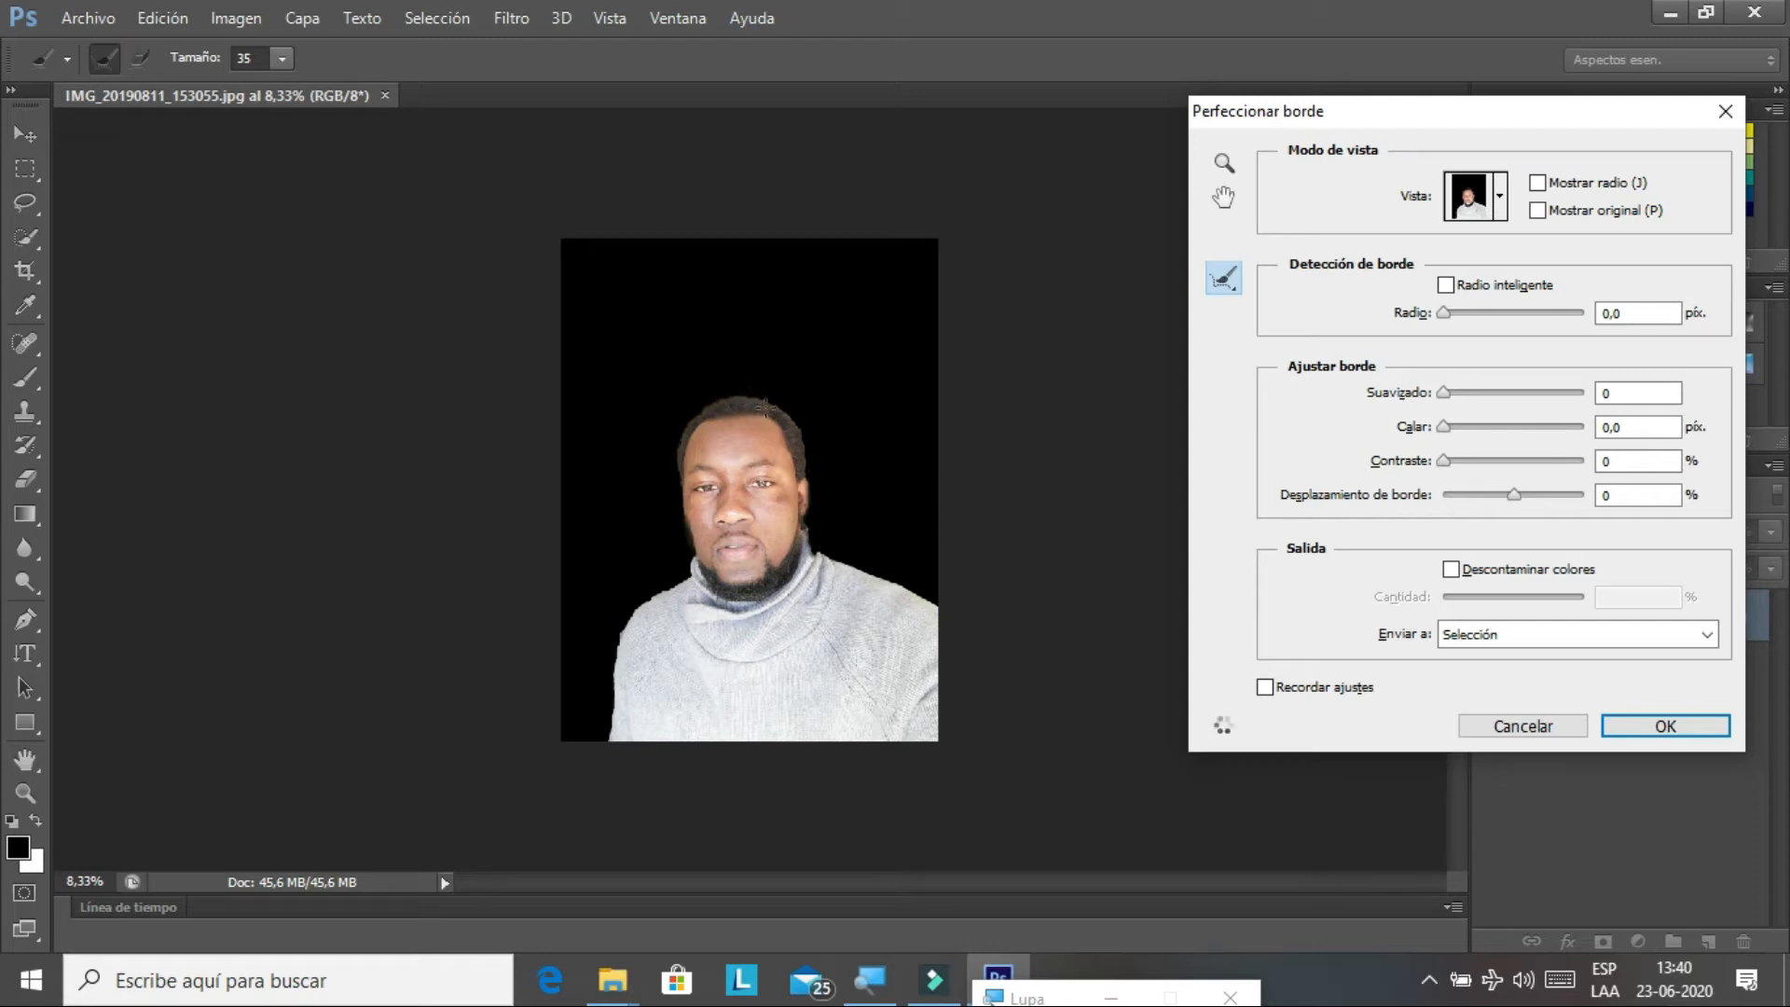
pyautogui.moveTo(790, 411)
pyautogui.mouseDown()
pyautogui.moveTo(809, 467)
pyautogui.moveTo(787, 410)
pyautogui.mouseUp()
pyautogui.moveTo(607, 717); pyautogui.dragTo(614, 728)
pyautogui.click(1445, 391)
# Drag Suavizado to 30, Calar to 13,0 px and Contraste to 25% in Refine Edge
pyautogui.moveTo(1451, 392); pyautogui.dragTo(1485, 400)
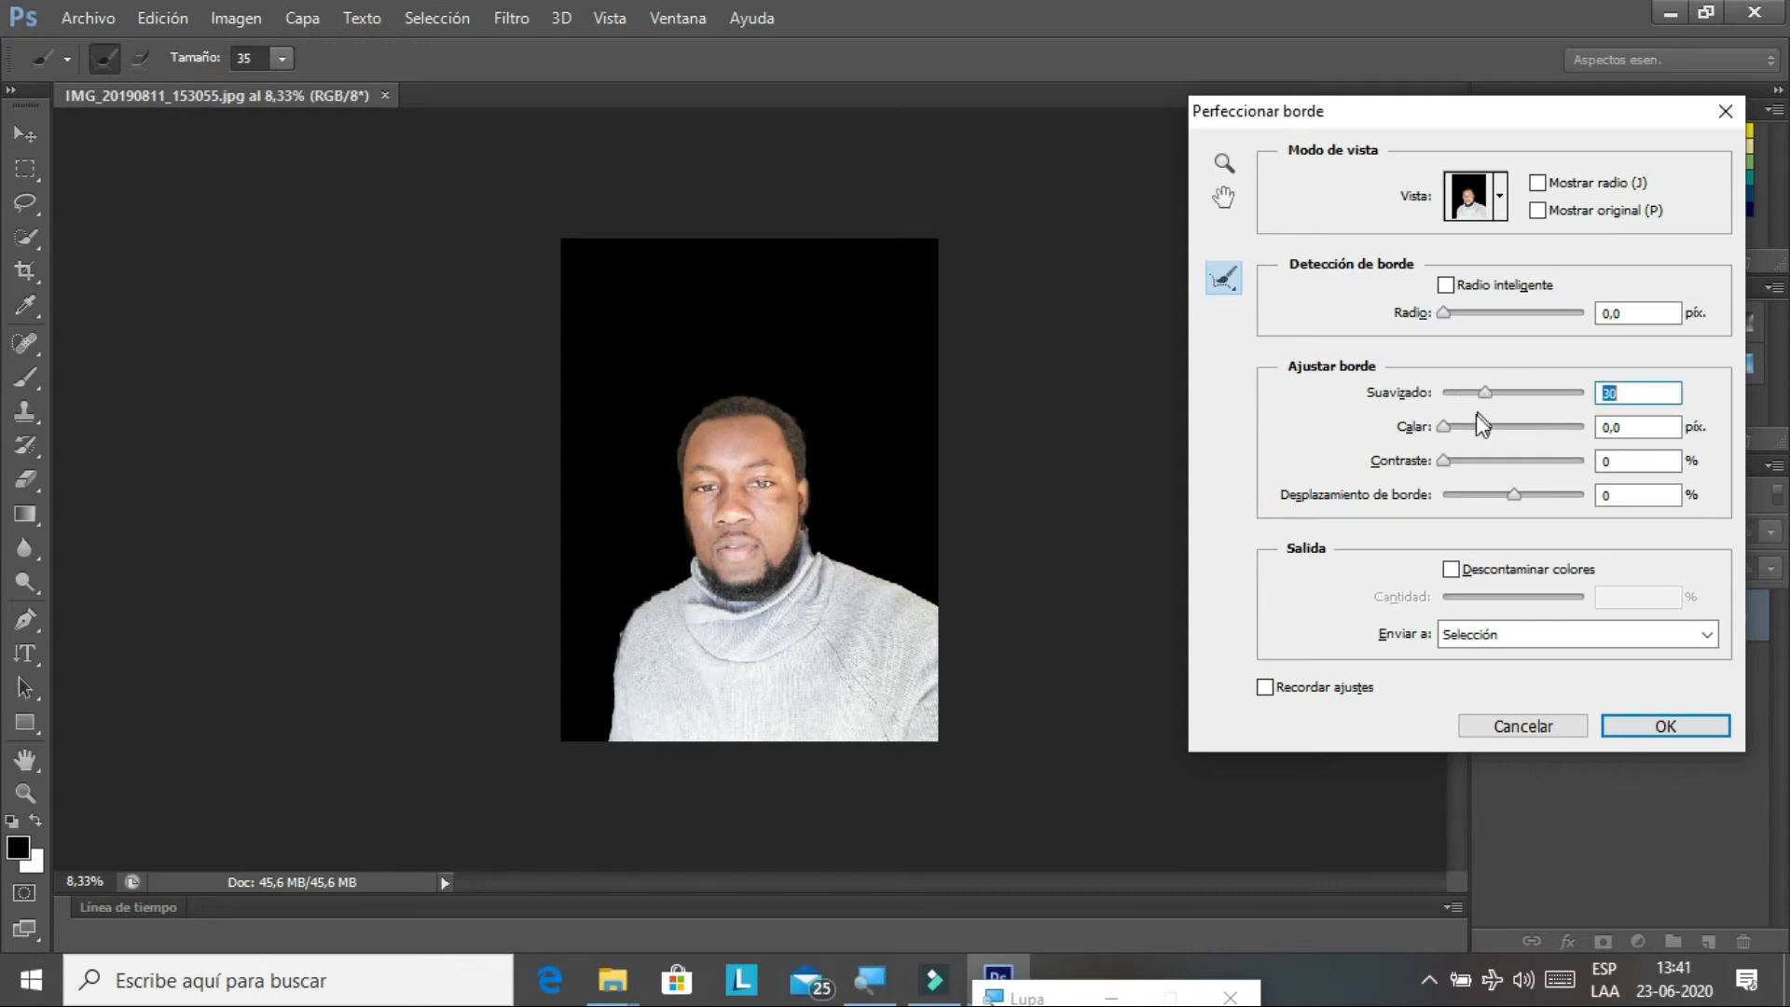
pyautogui.moveTo(1445, 428); pyautogui.dragTo(1486, 433)
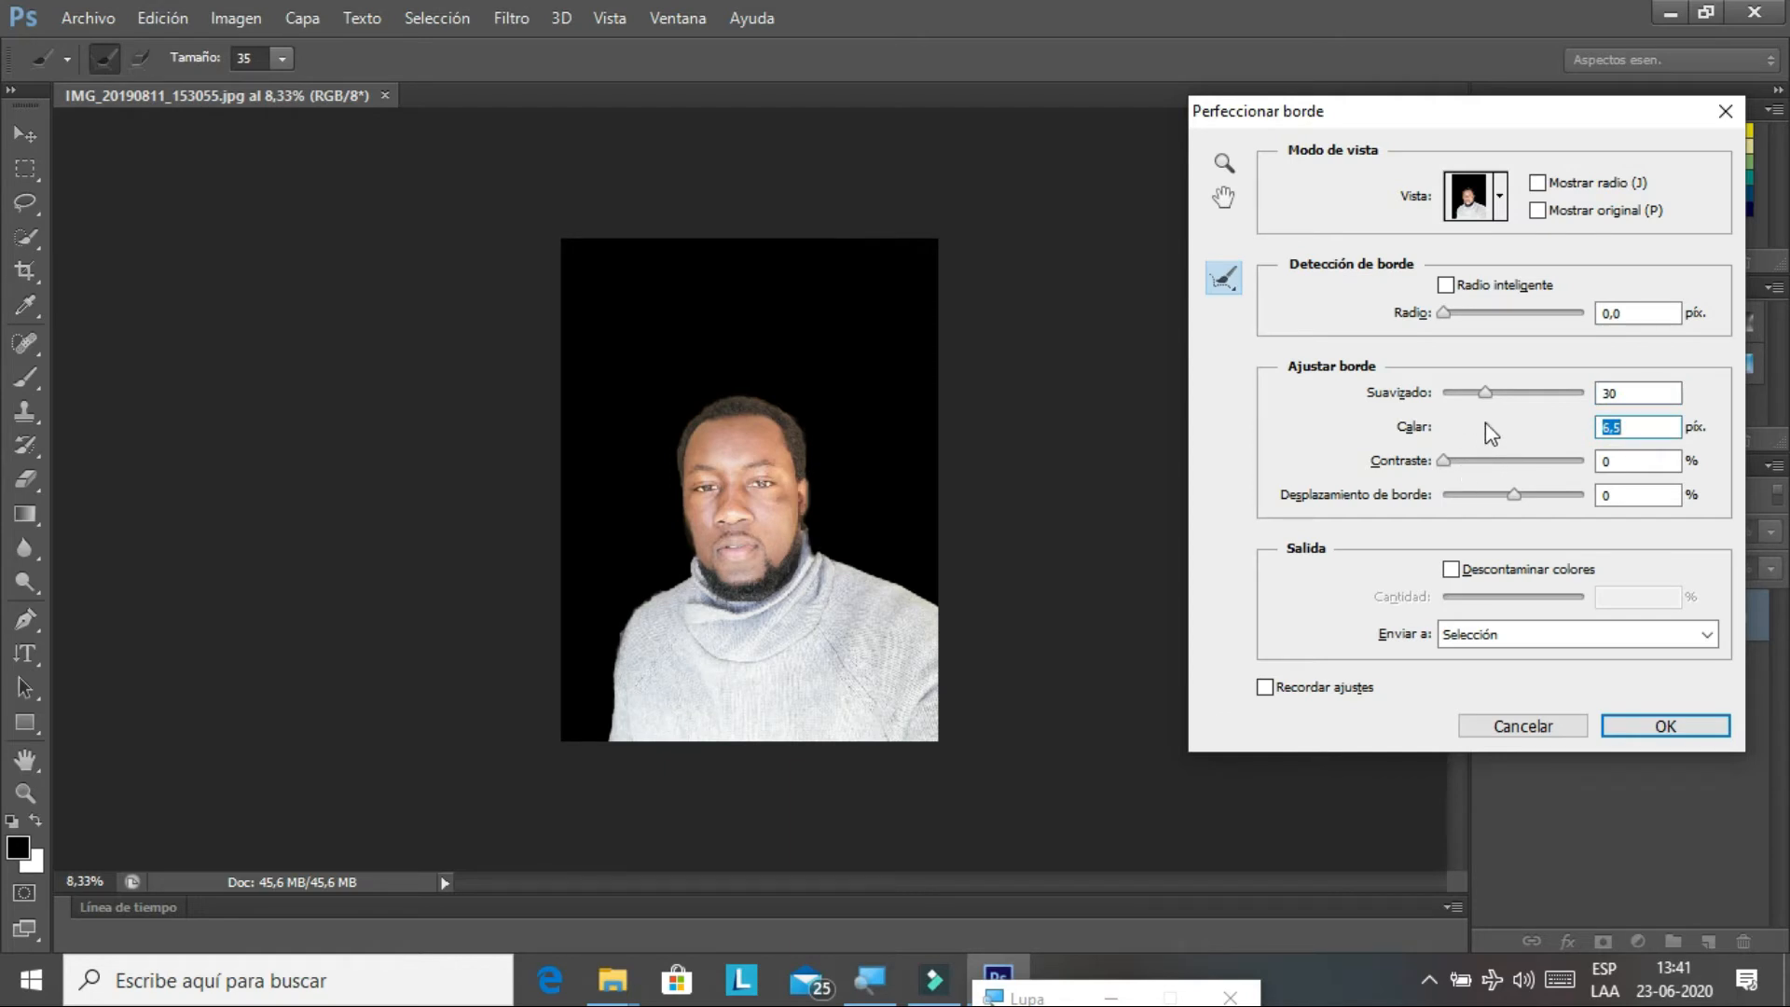
pyautogui.moveTo(1492, 423); pyautogui.dragTo(1501, 423)
pyautogui.moveTo(1443, 462); pyautogui.dragTo(1479, 464)
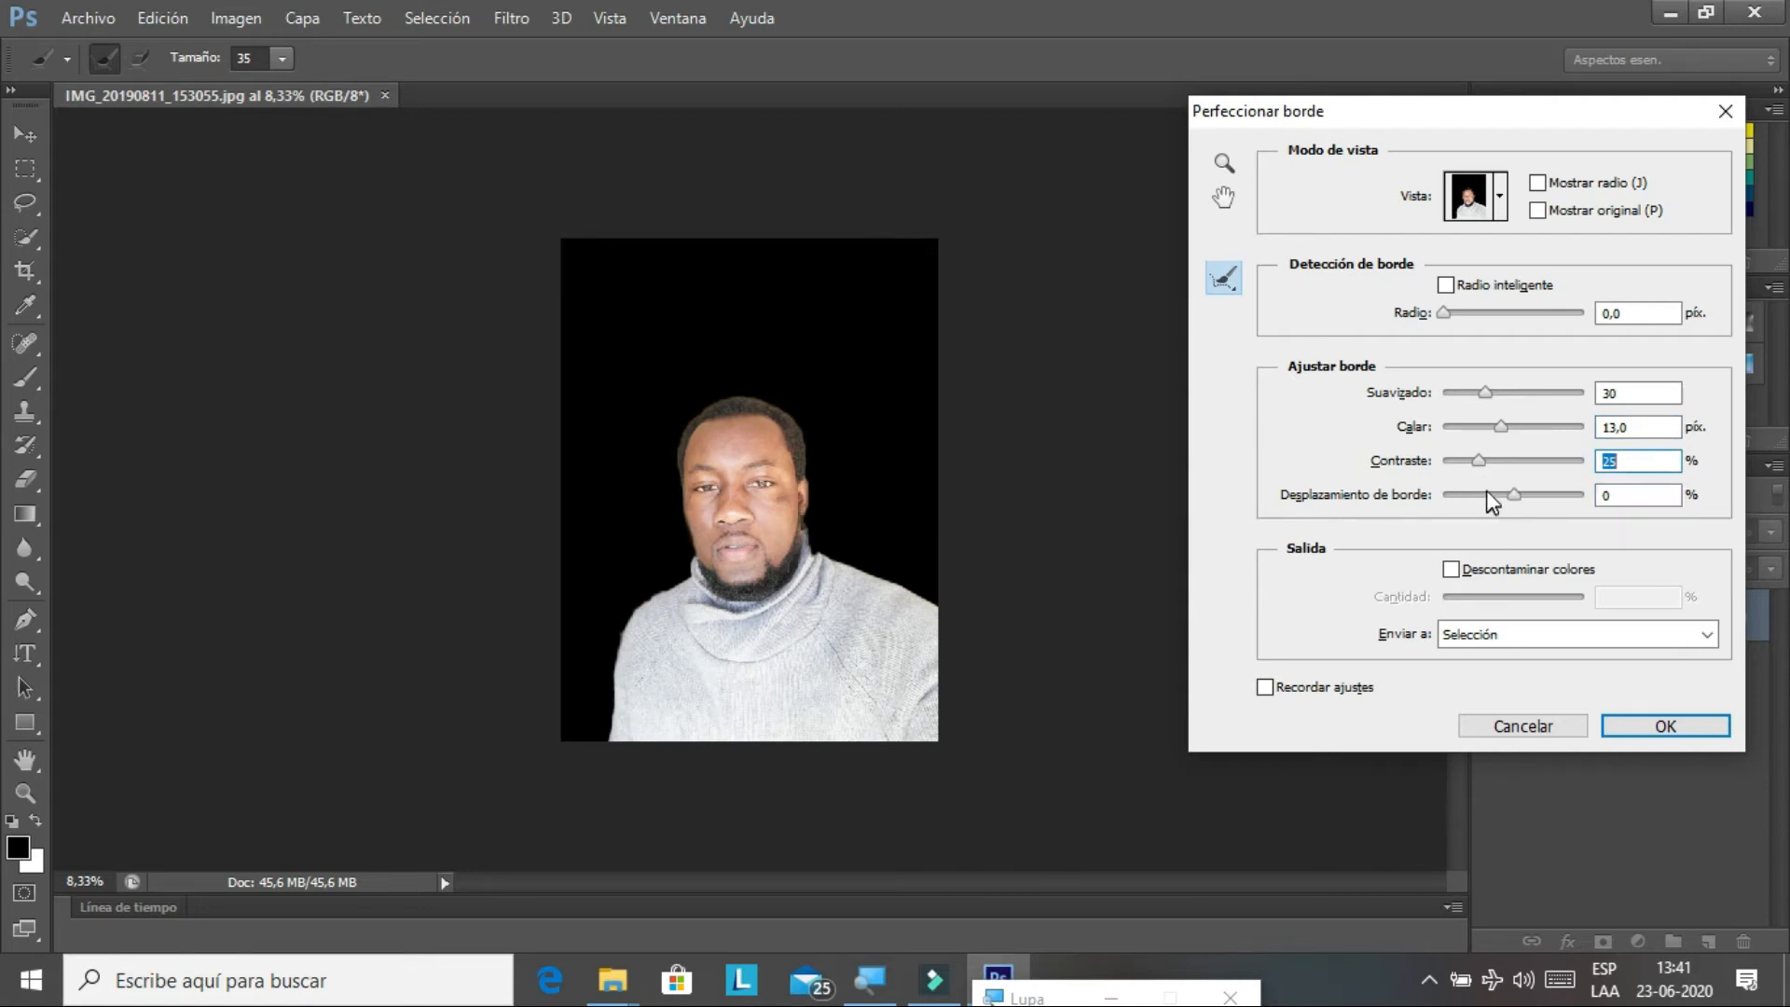
# Keep the On Black preview, output to New Layer with Layer Mask, and apply Refine Edge
pyautogui.click(1501, 198)
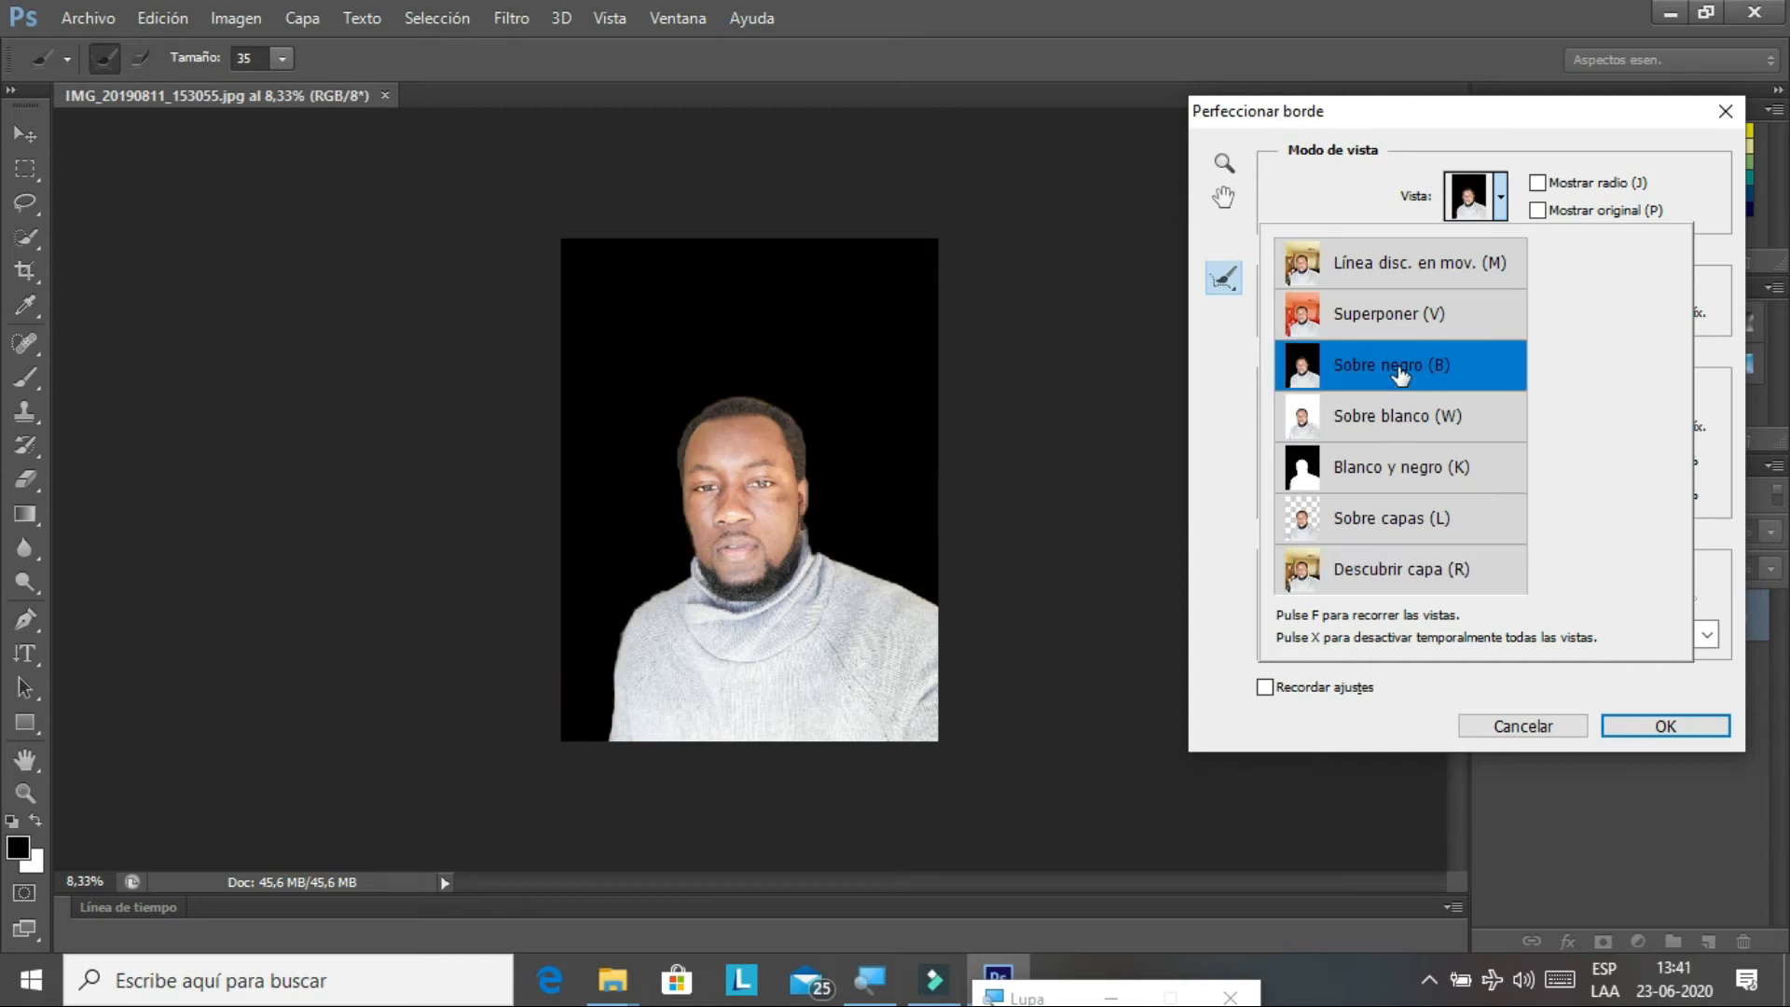
pyautogui.click(1499, 200)
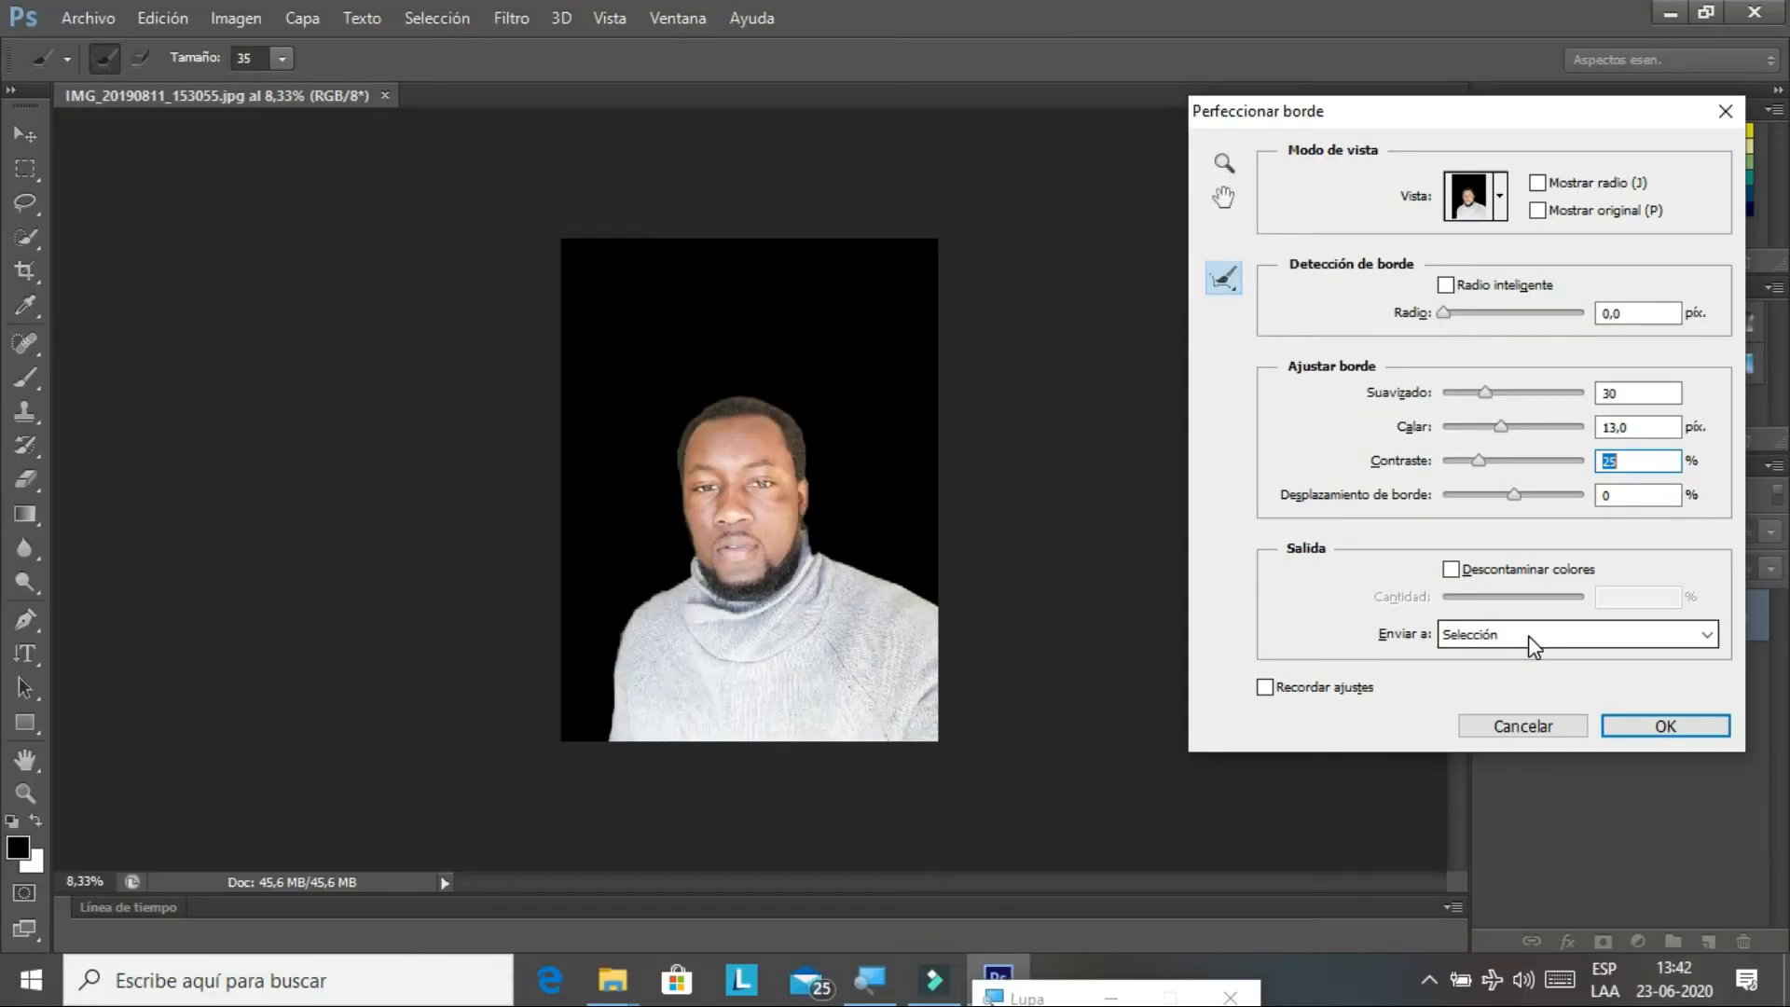
pyautogui.click(1529, 638)
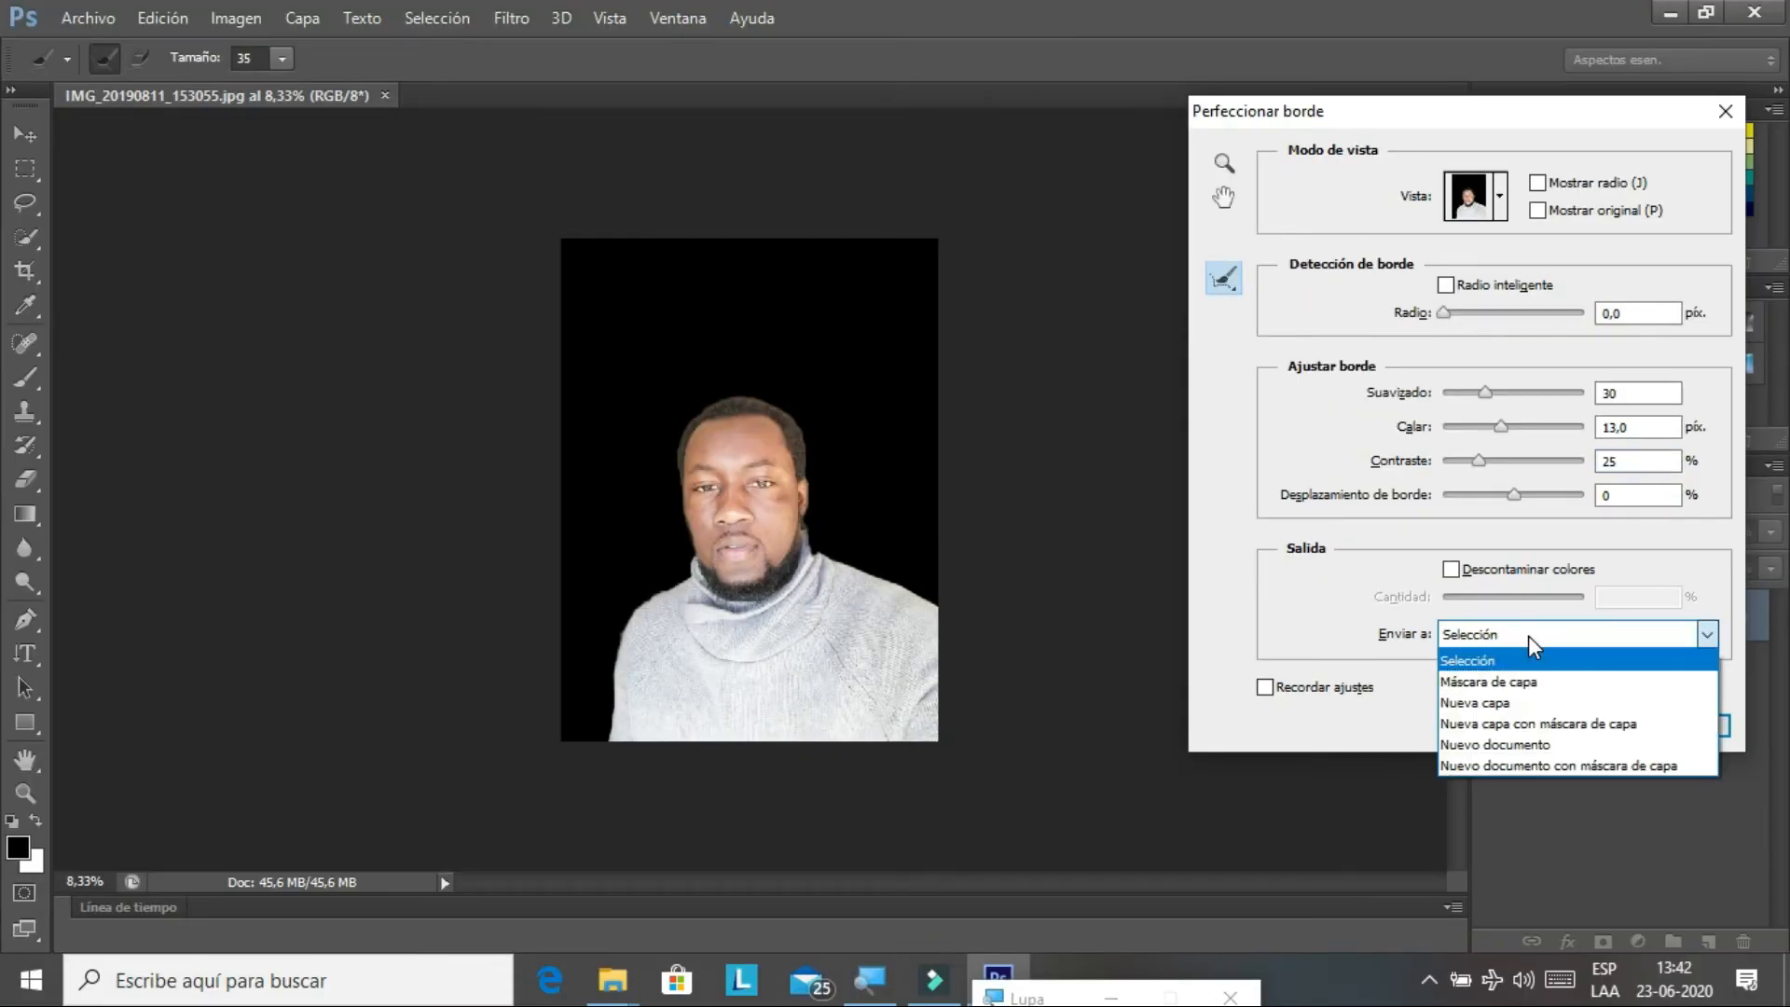
pyautogui.click(1482, 725)
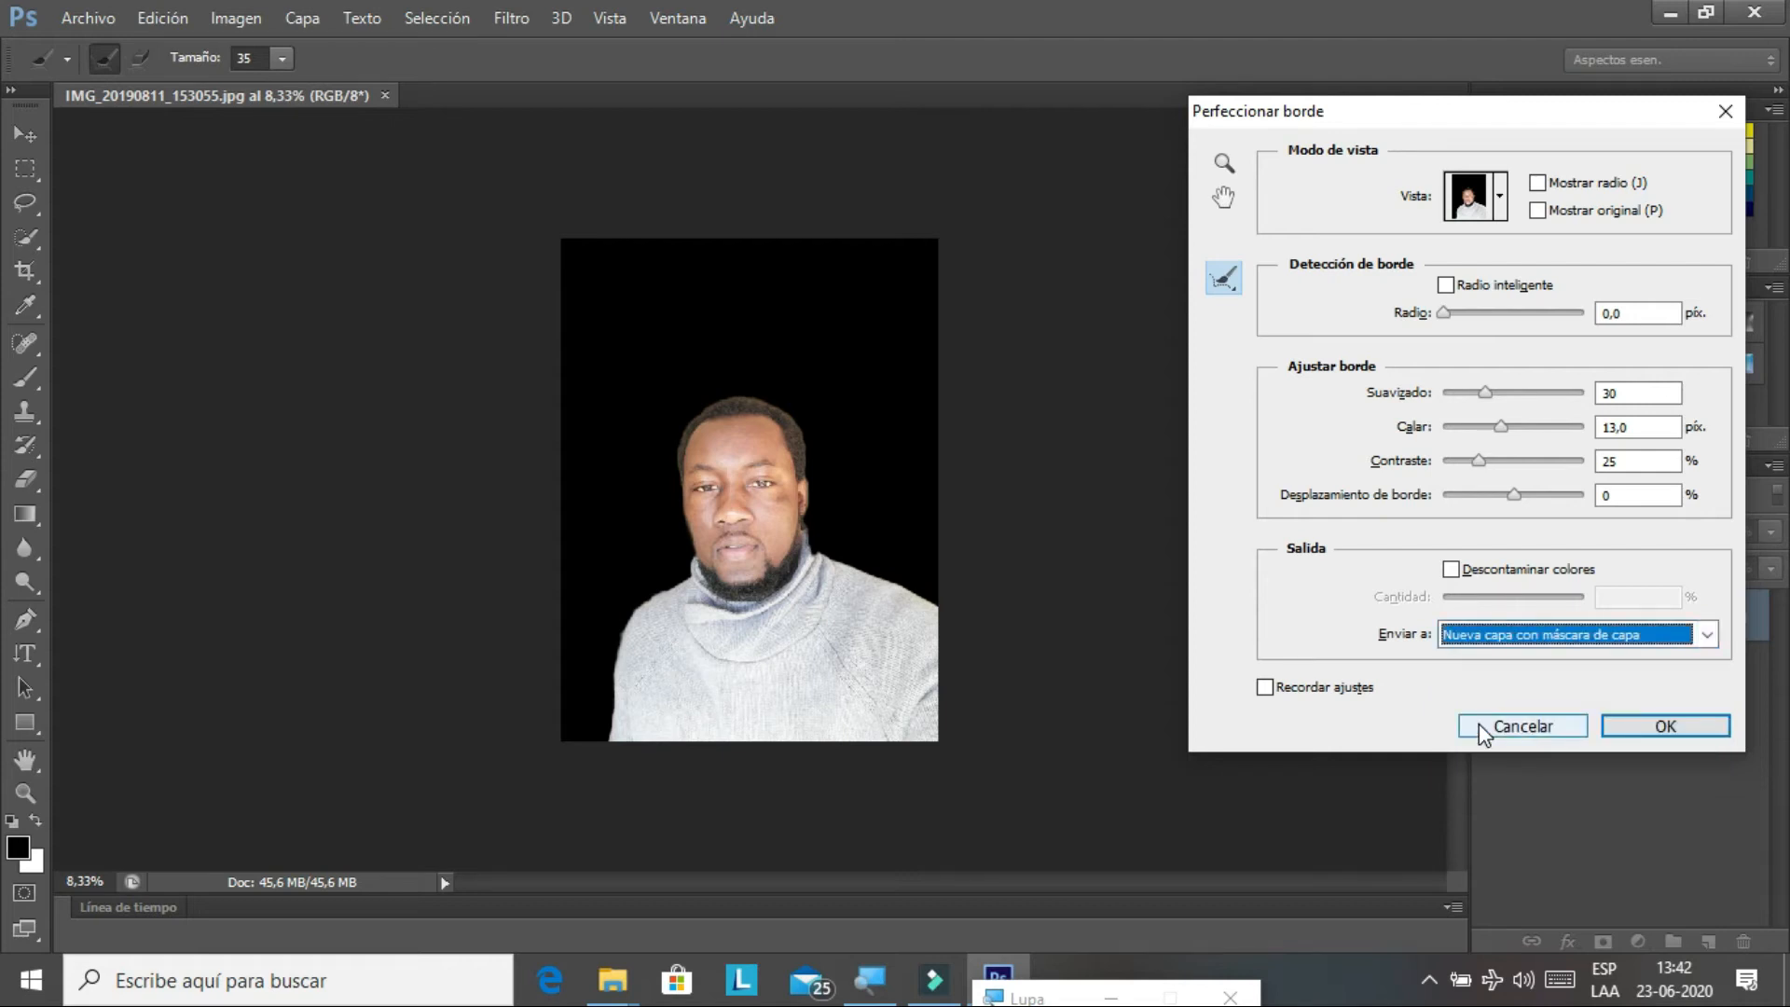
pyautogui.click(1636, 735)
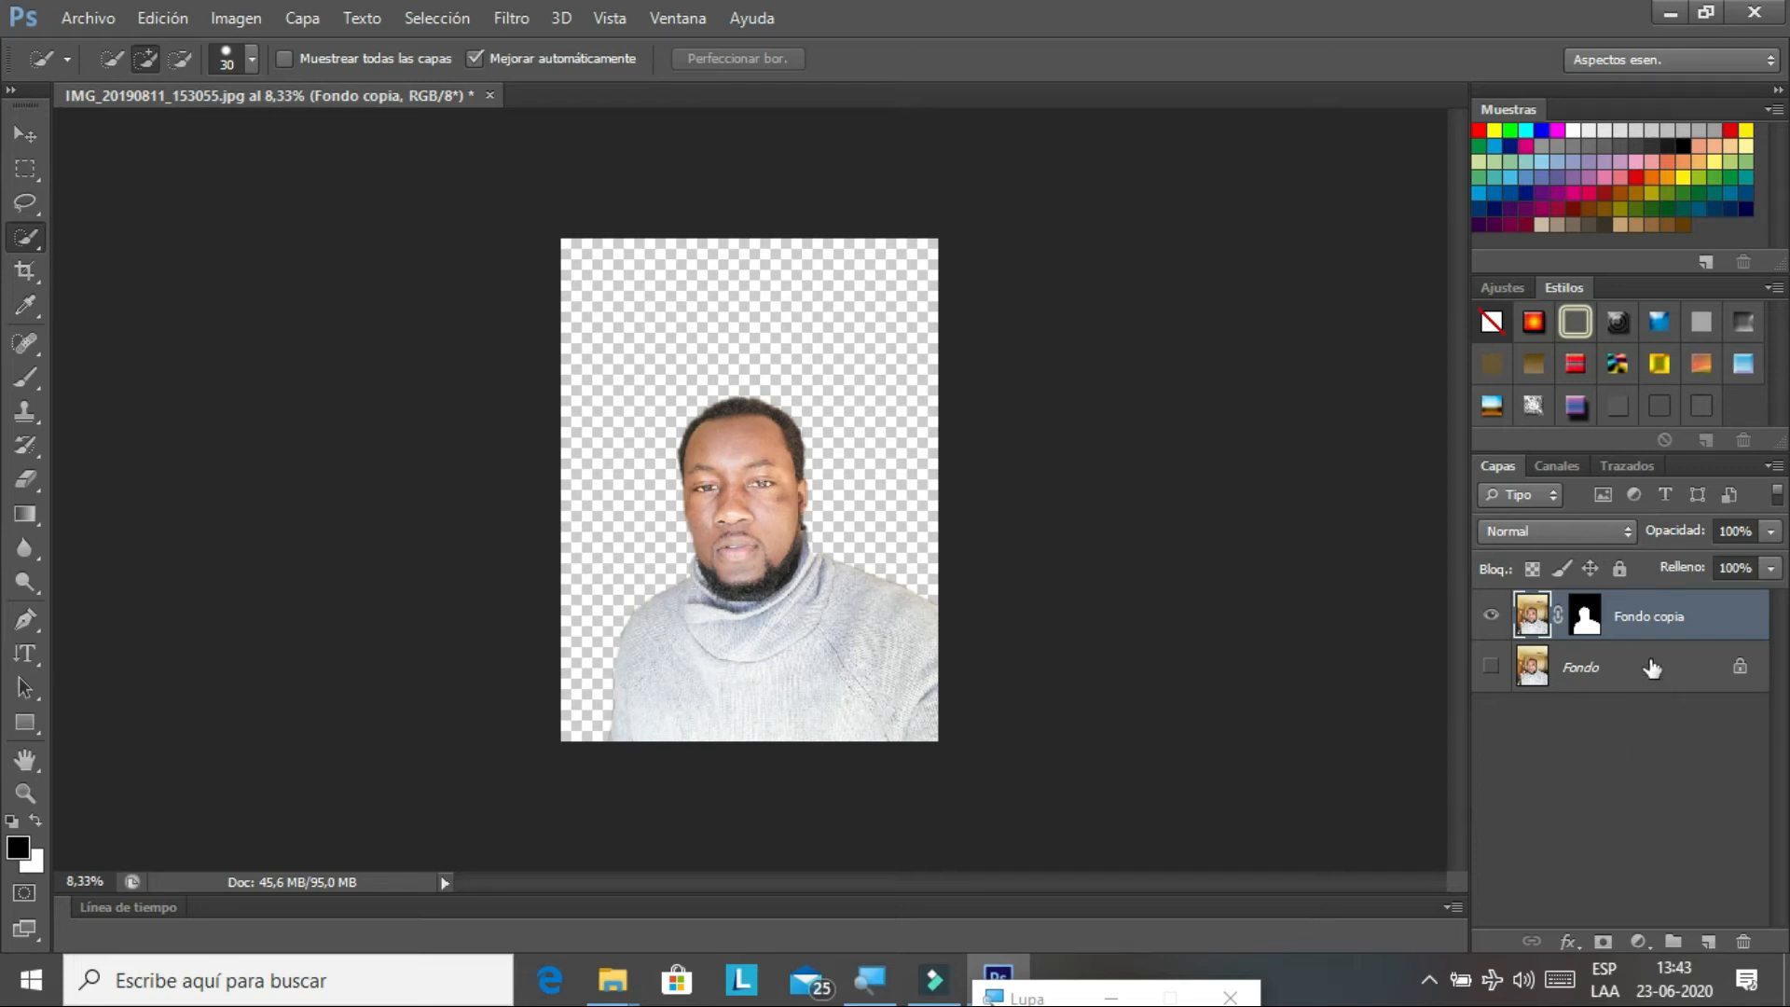
# Rename the Fondo copia layer to fondo1
pyautogui.doubleClick(1690, 620)
pyautogui.press('BackSpace')
pyautogui.write('fon')
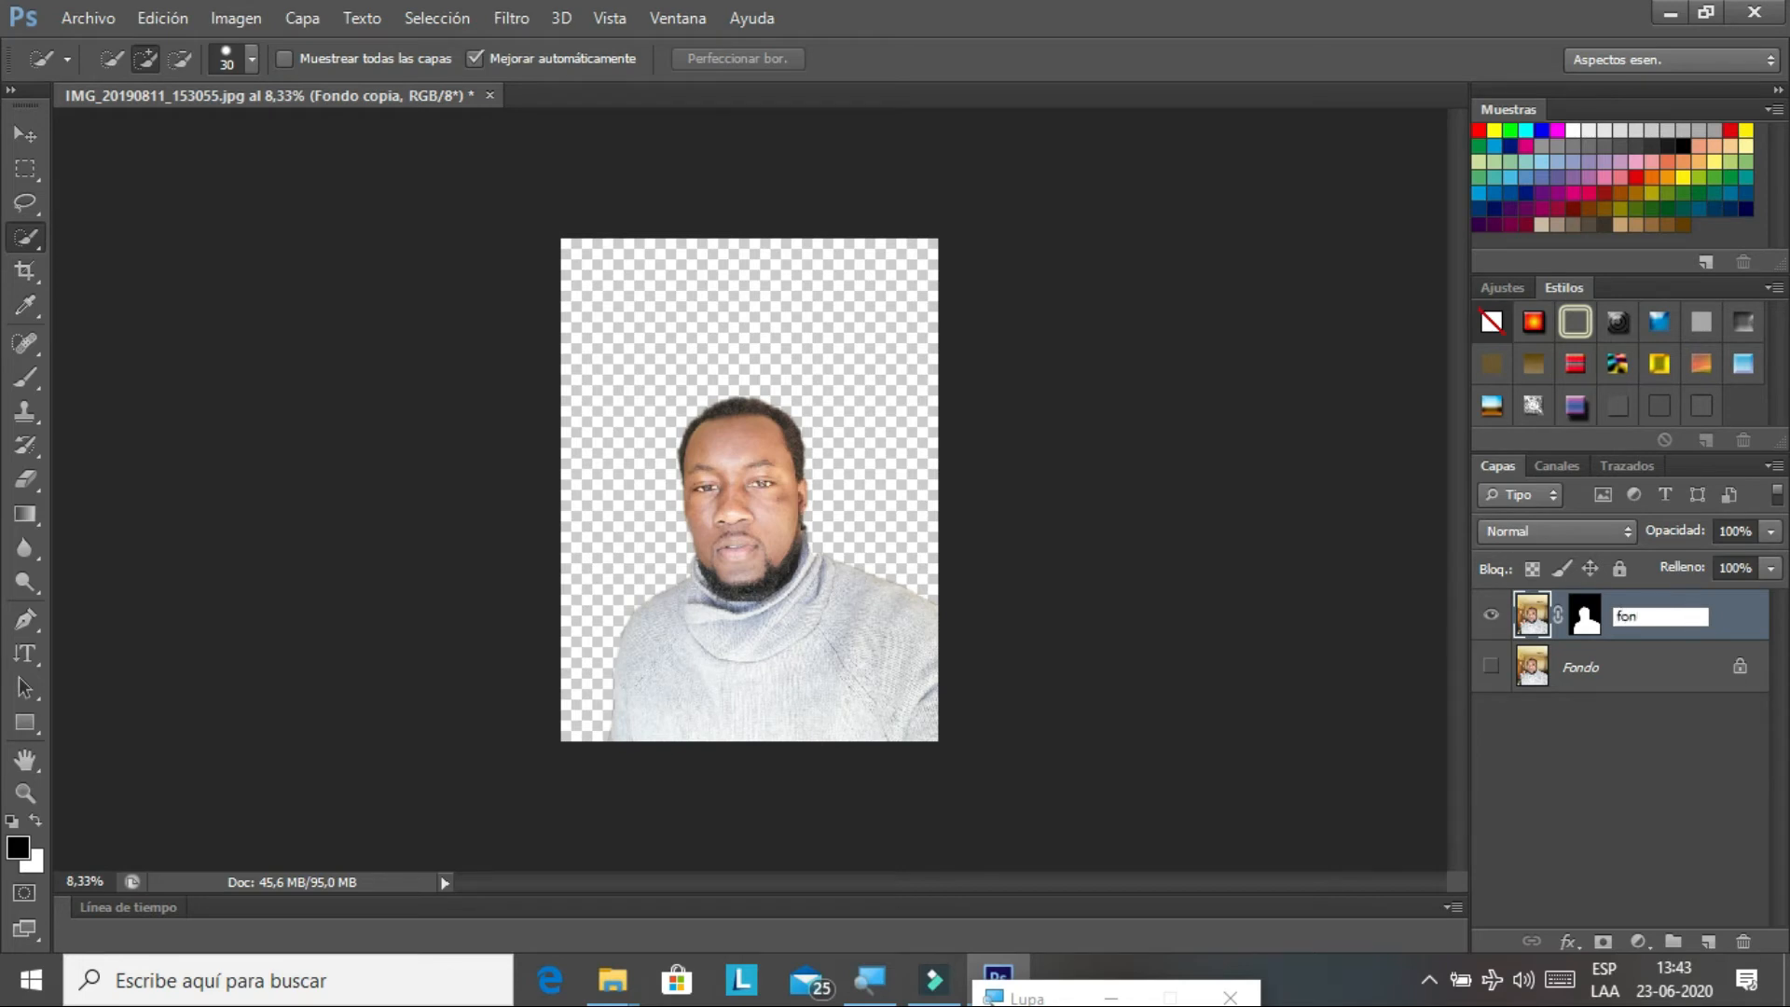
pyautogui.write('do1')
pyautogui.press('Return')
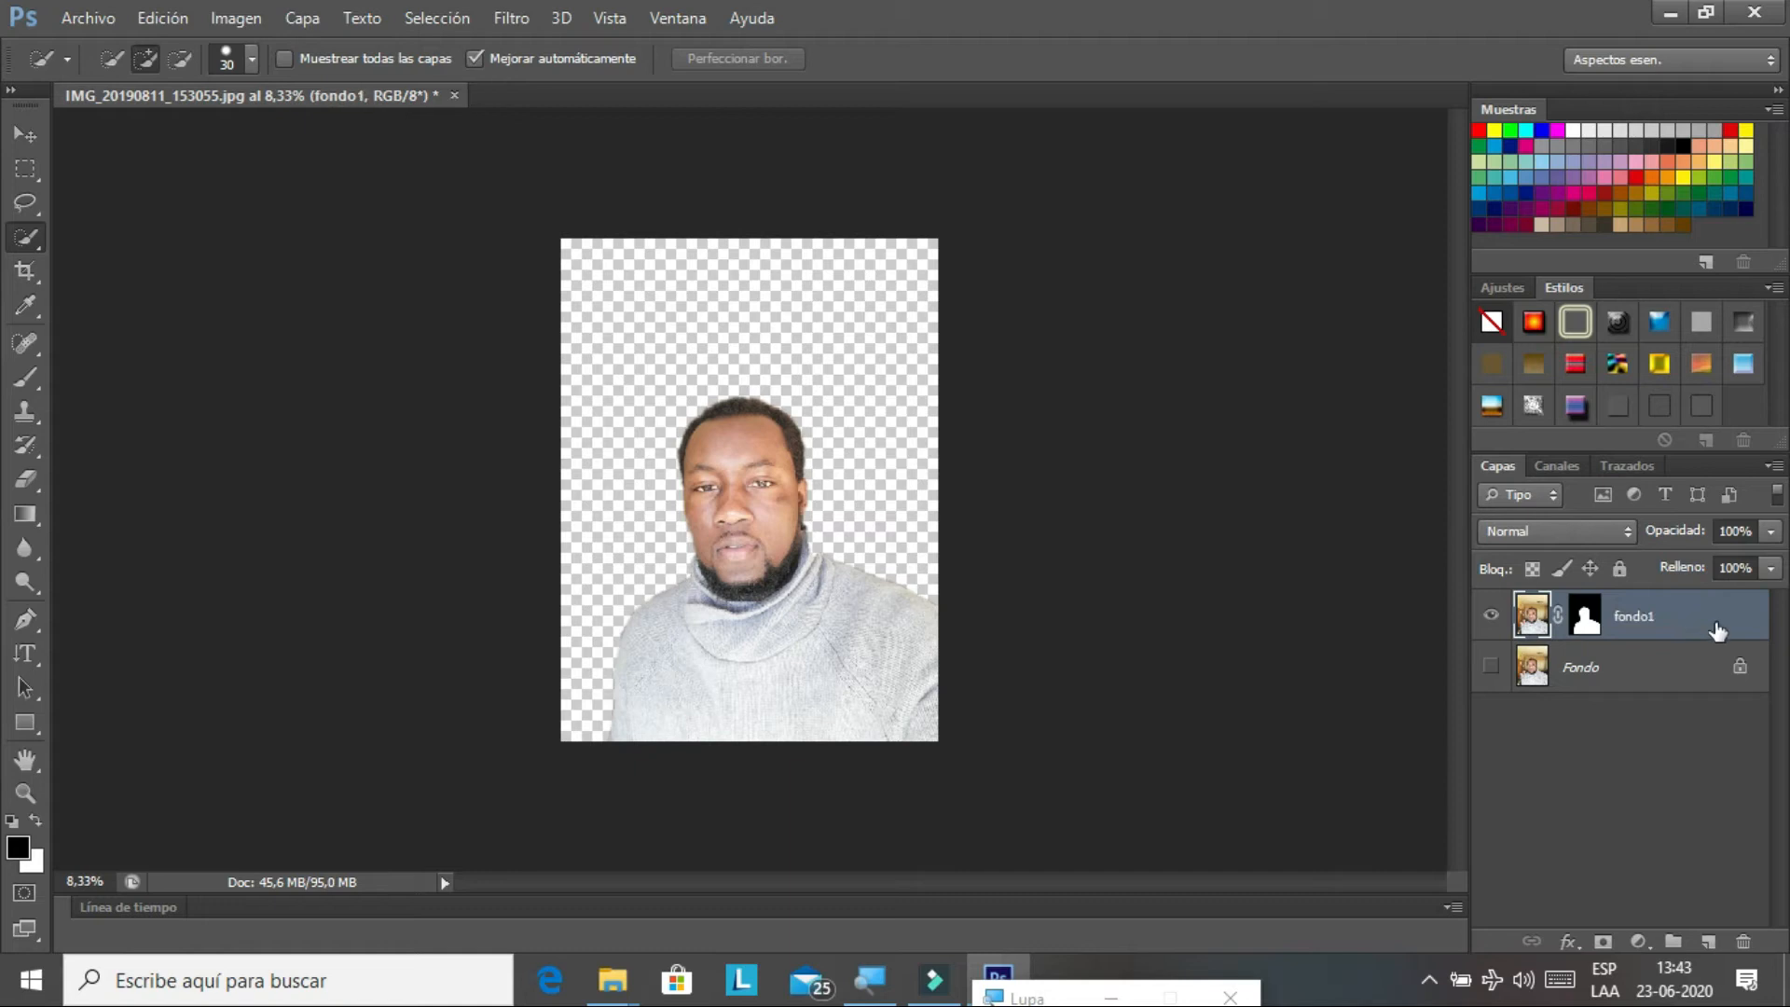
# Switch between fondo1, its layer mask and the original Fondo layer, ending on Fondo
pyautogui.click(1607, 676)
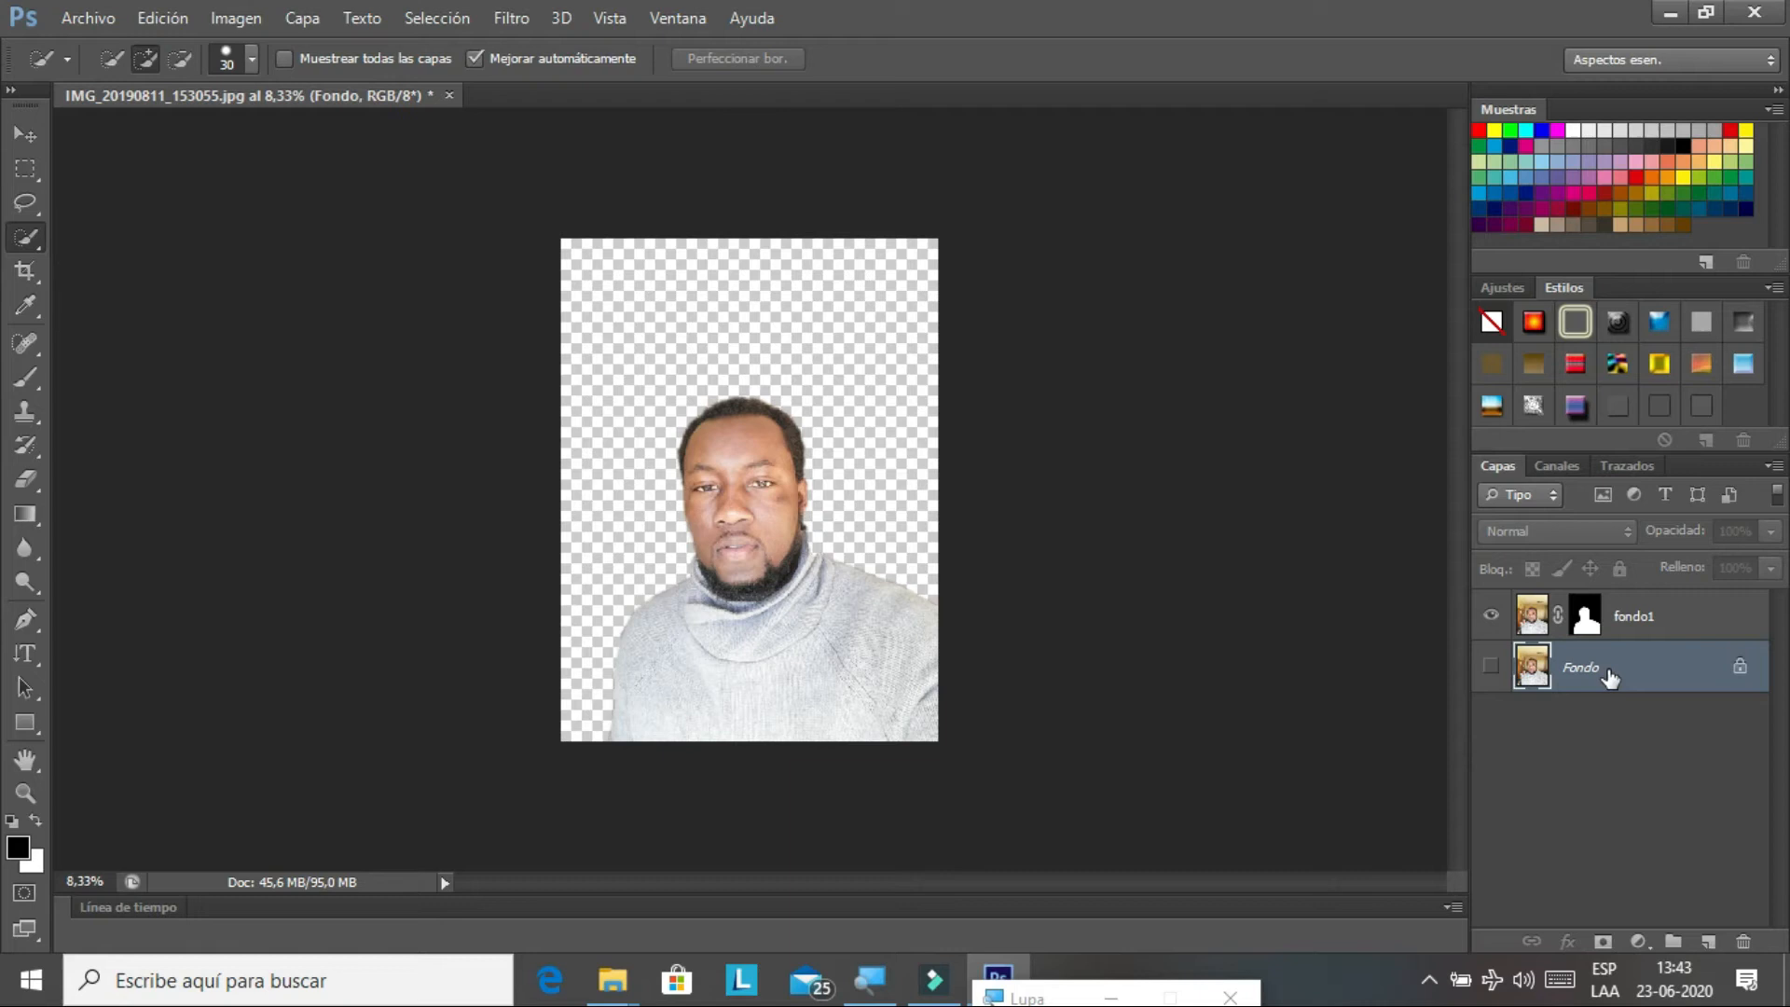
pyautogui.click(1659, 622)
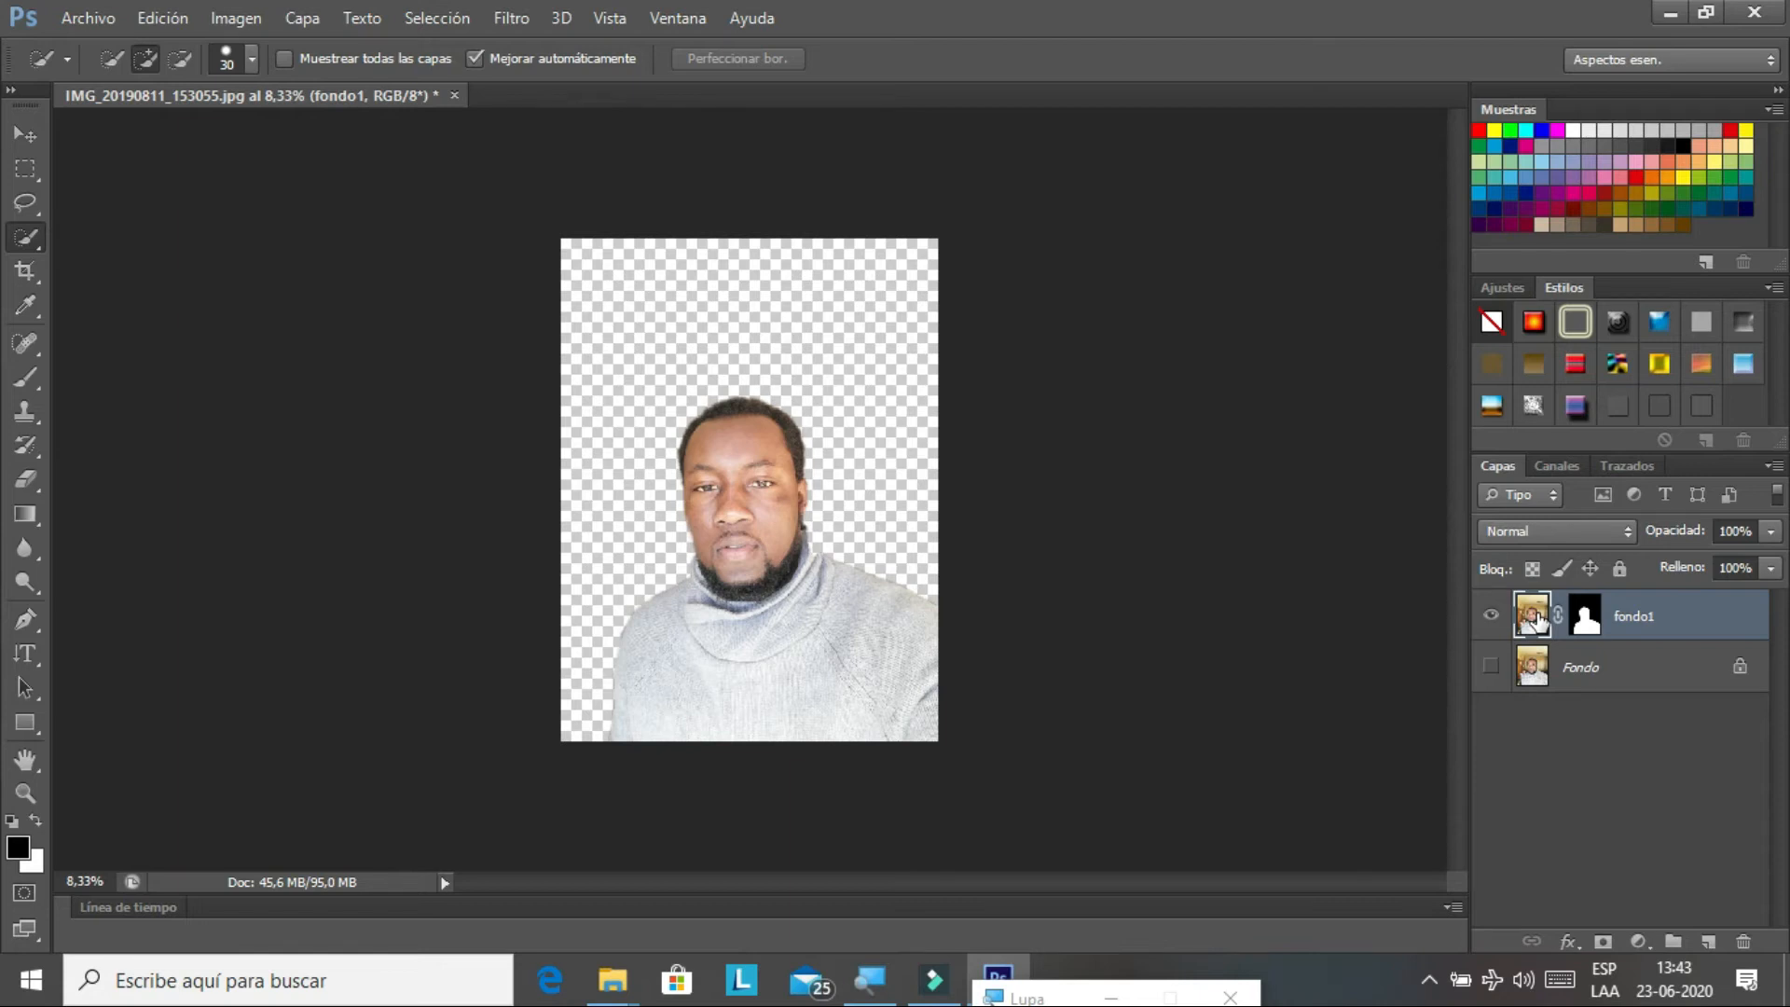
pyautogui.click(1577, 622)
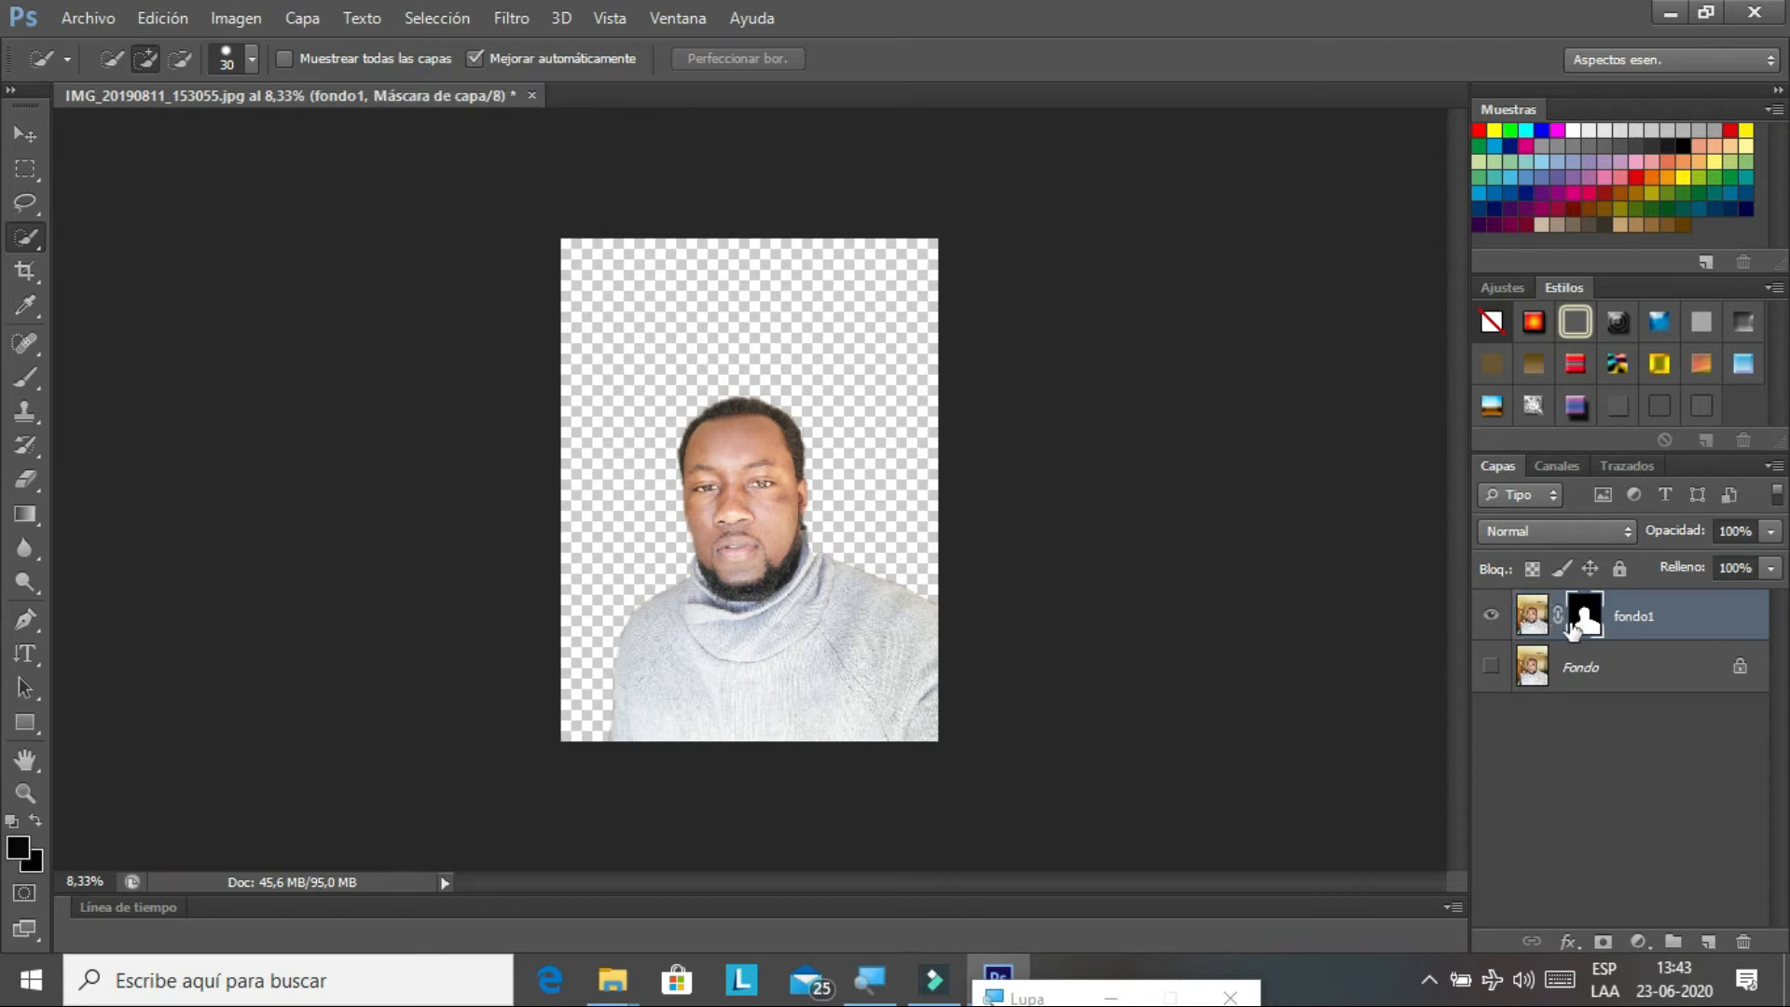
pyautogui.click(1540, 674)
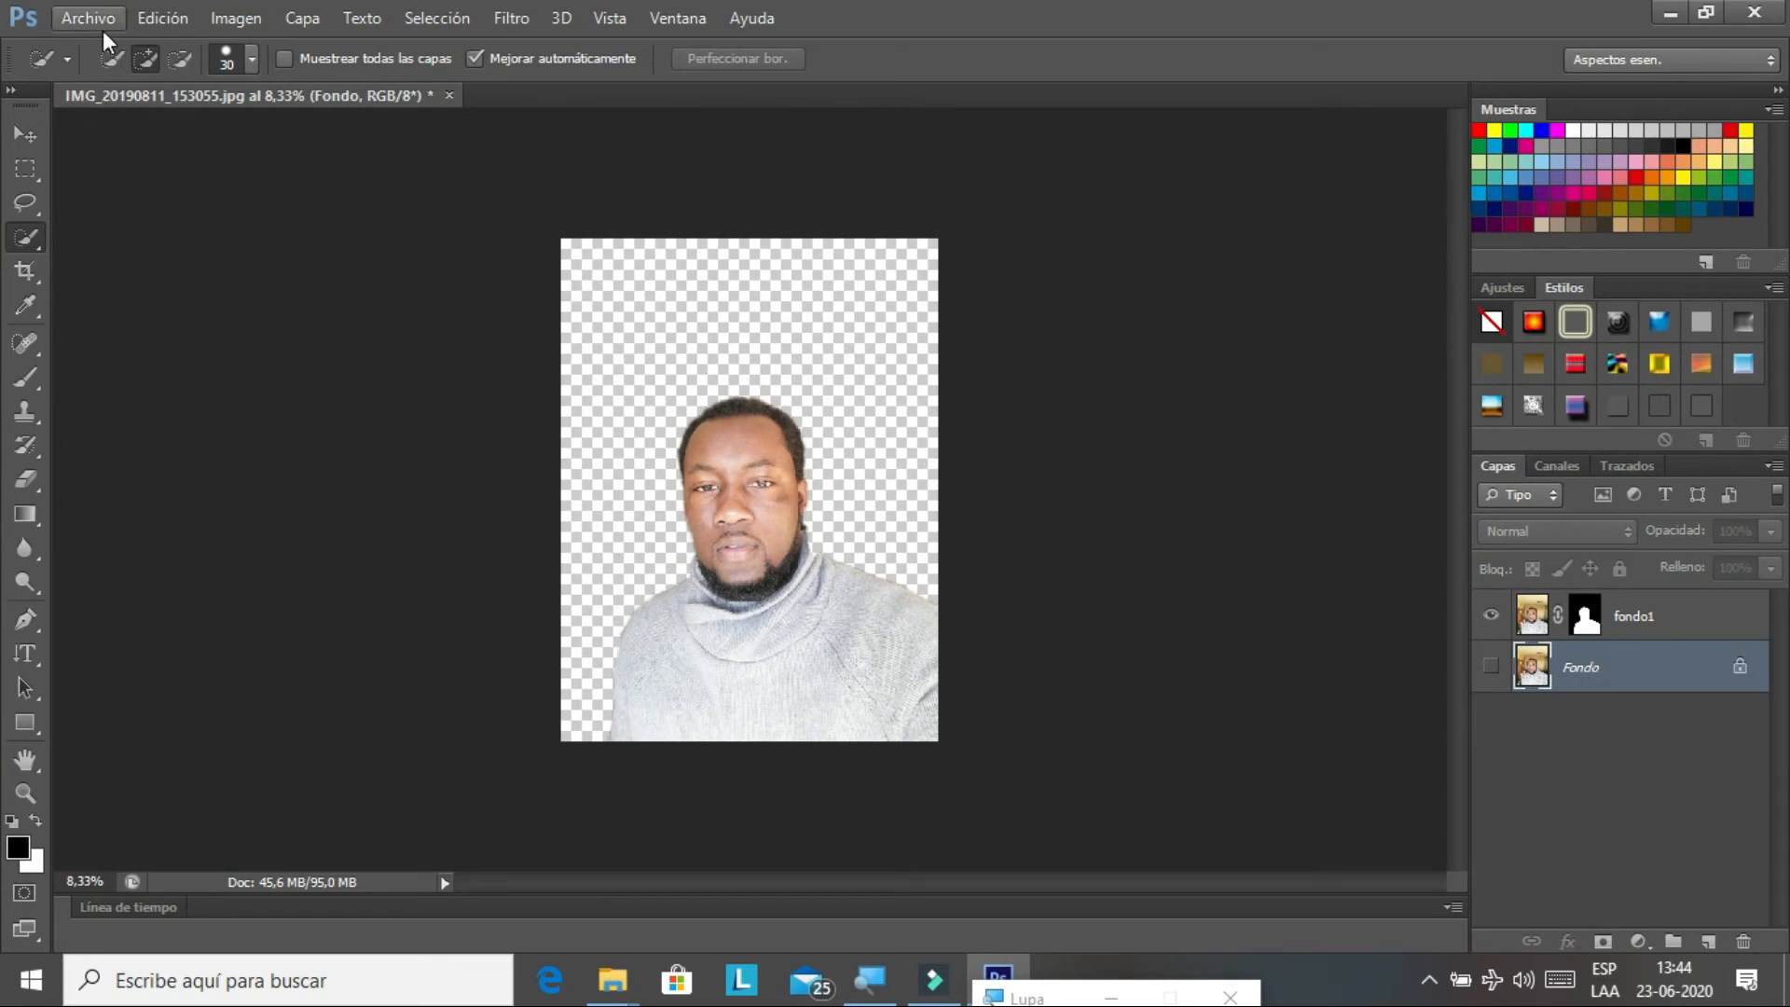
# Choose Archivo > Colocar... to place an image file into the document
pyautogui.press('super+plus')
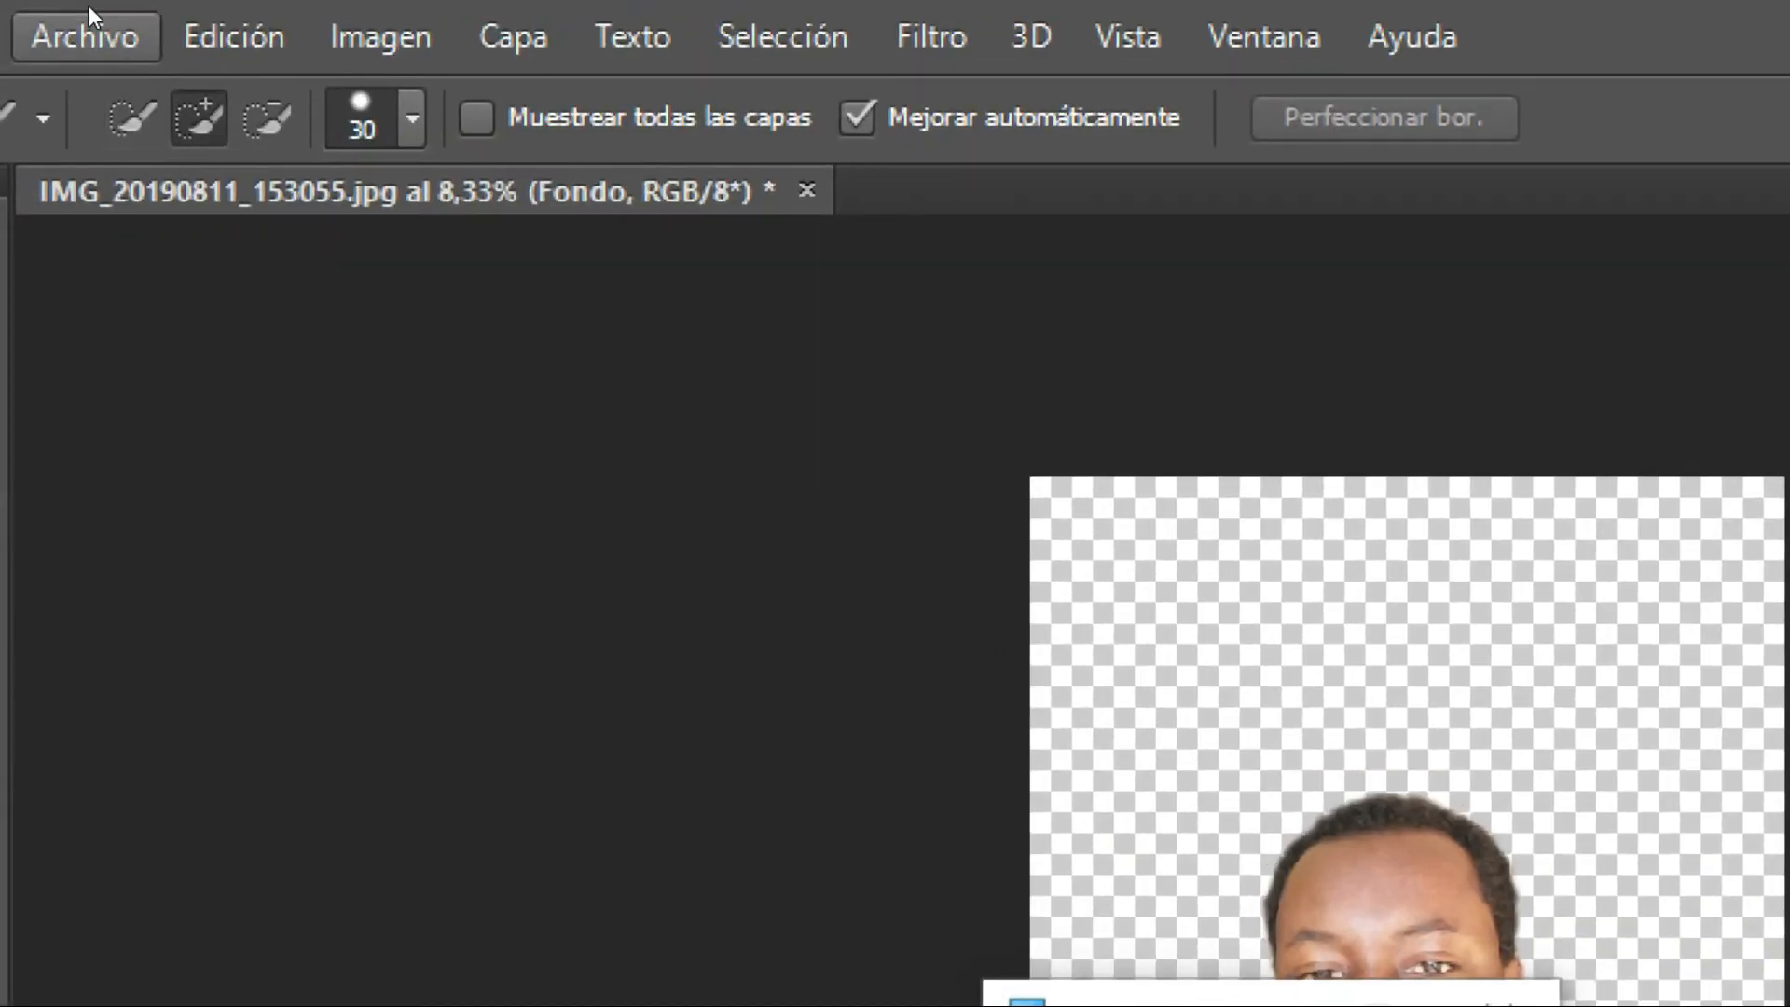
pyautogui.press('super+minus')
pyautogui.click(89, 17)
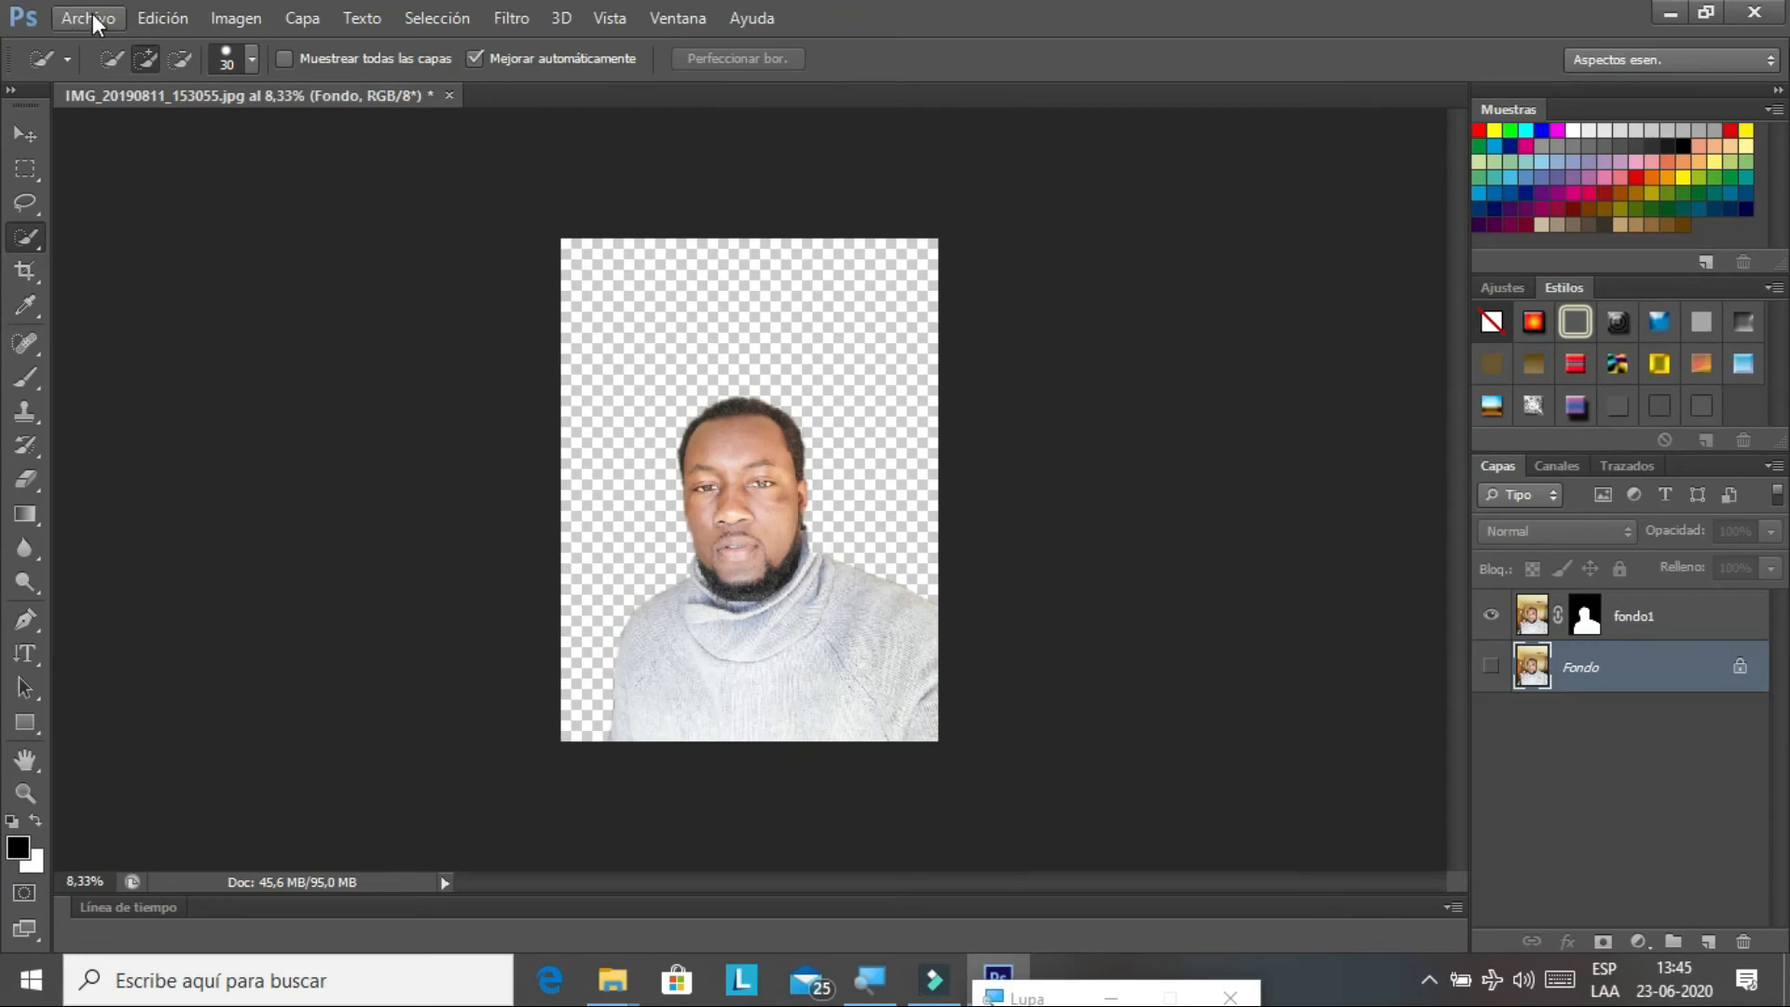
pyautogui.click(92, 18)
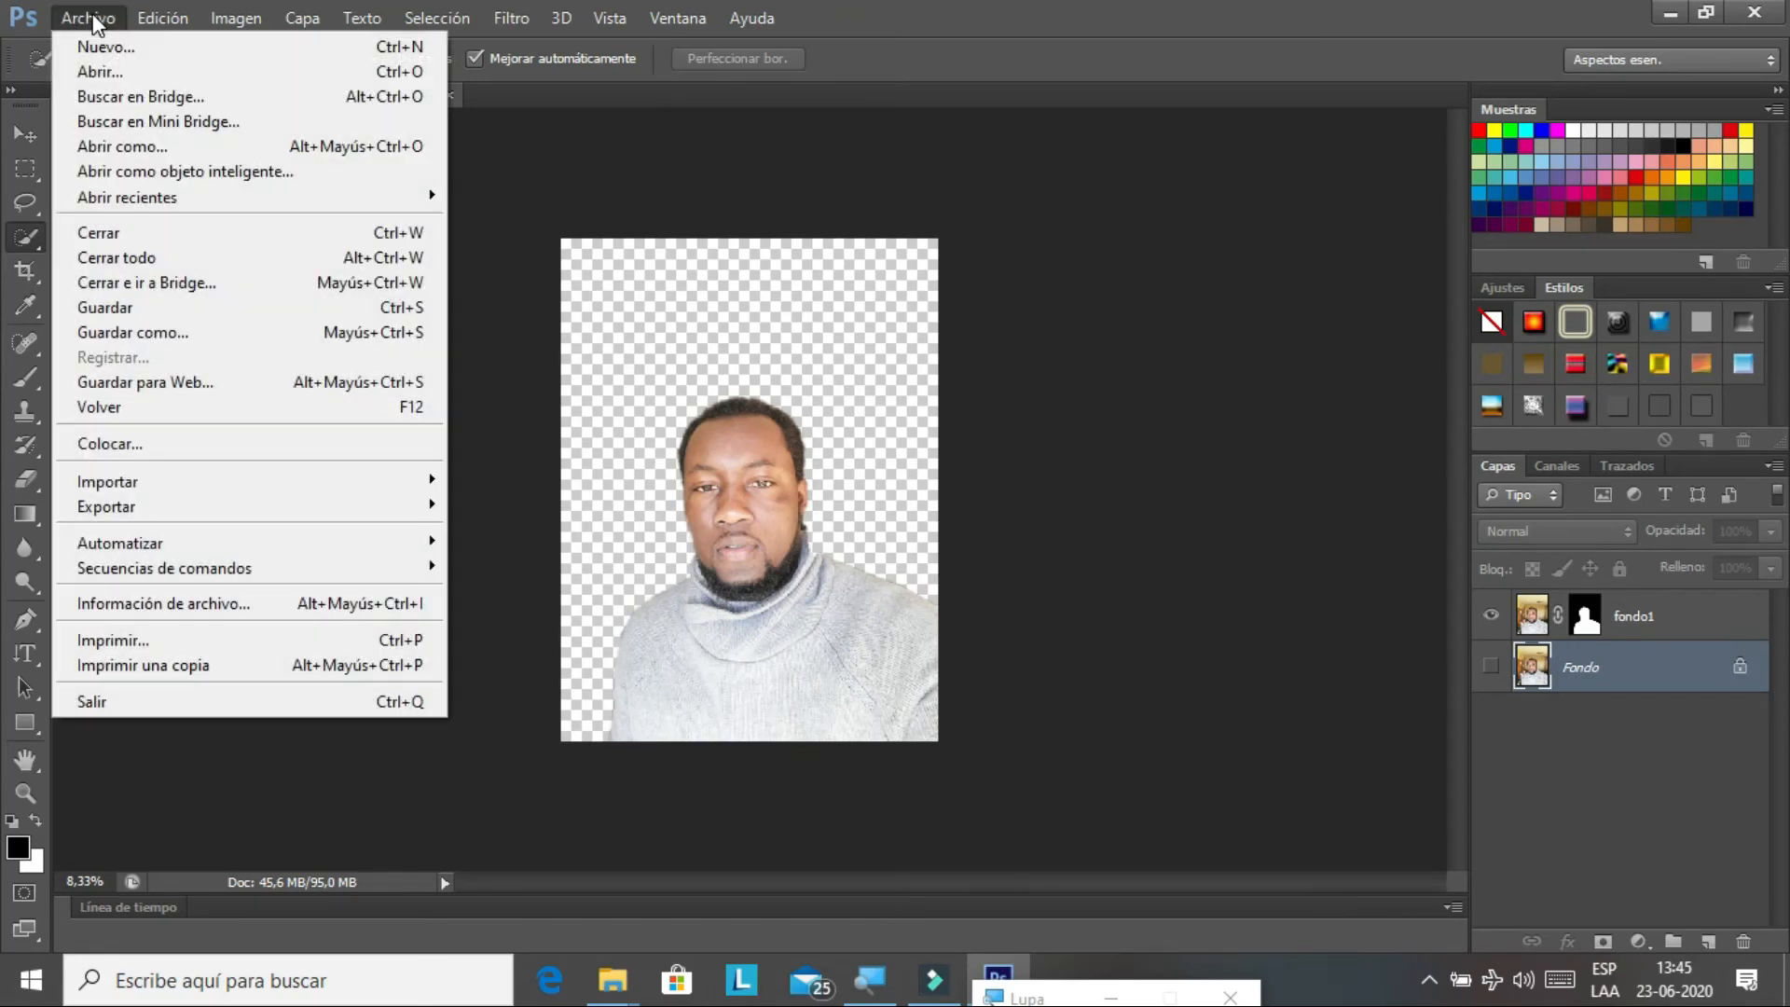
pyautogui.click(175, 446)
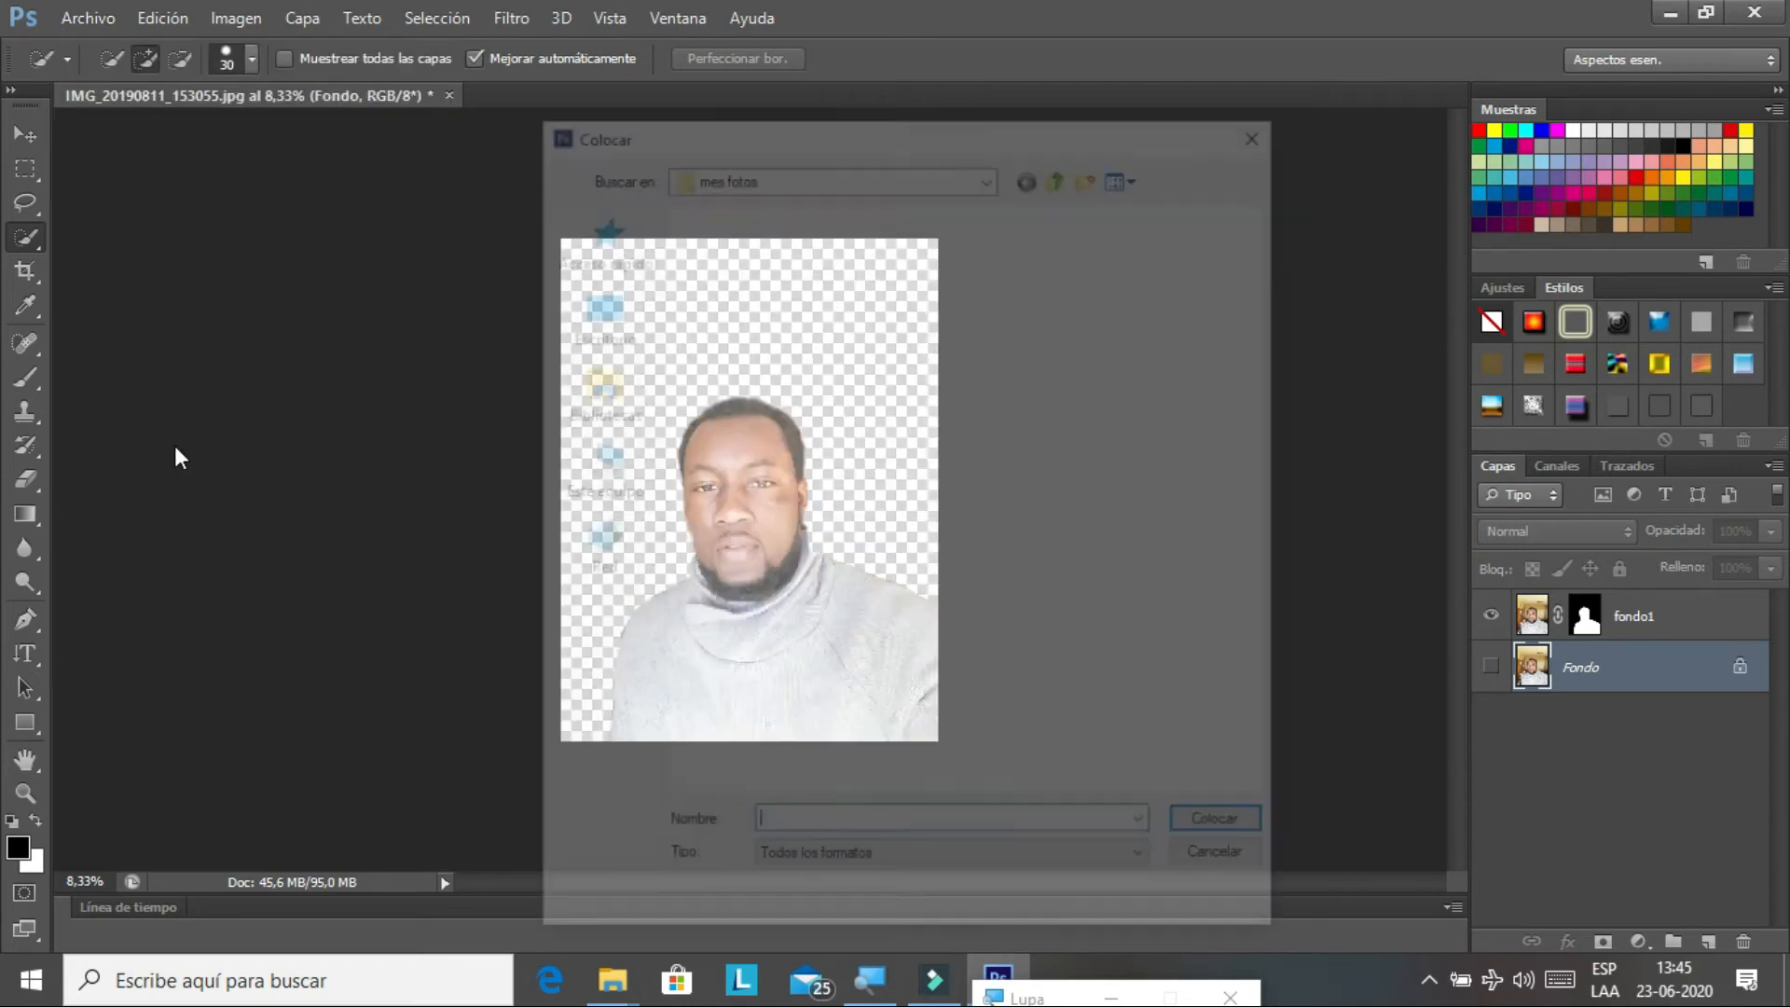
# Browse to Este equipo > Imágenes > BANDERAS > foto estudio and select POHOTOSHOP1
pyautogui.scroll(-3, 960, 494)
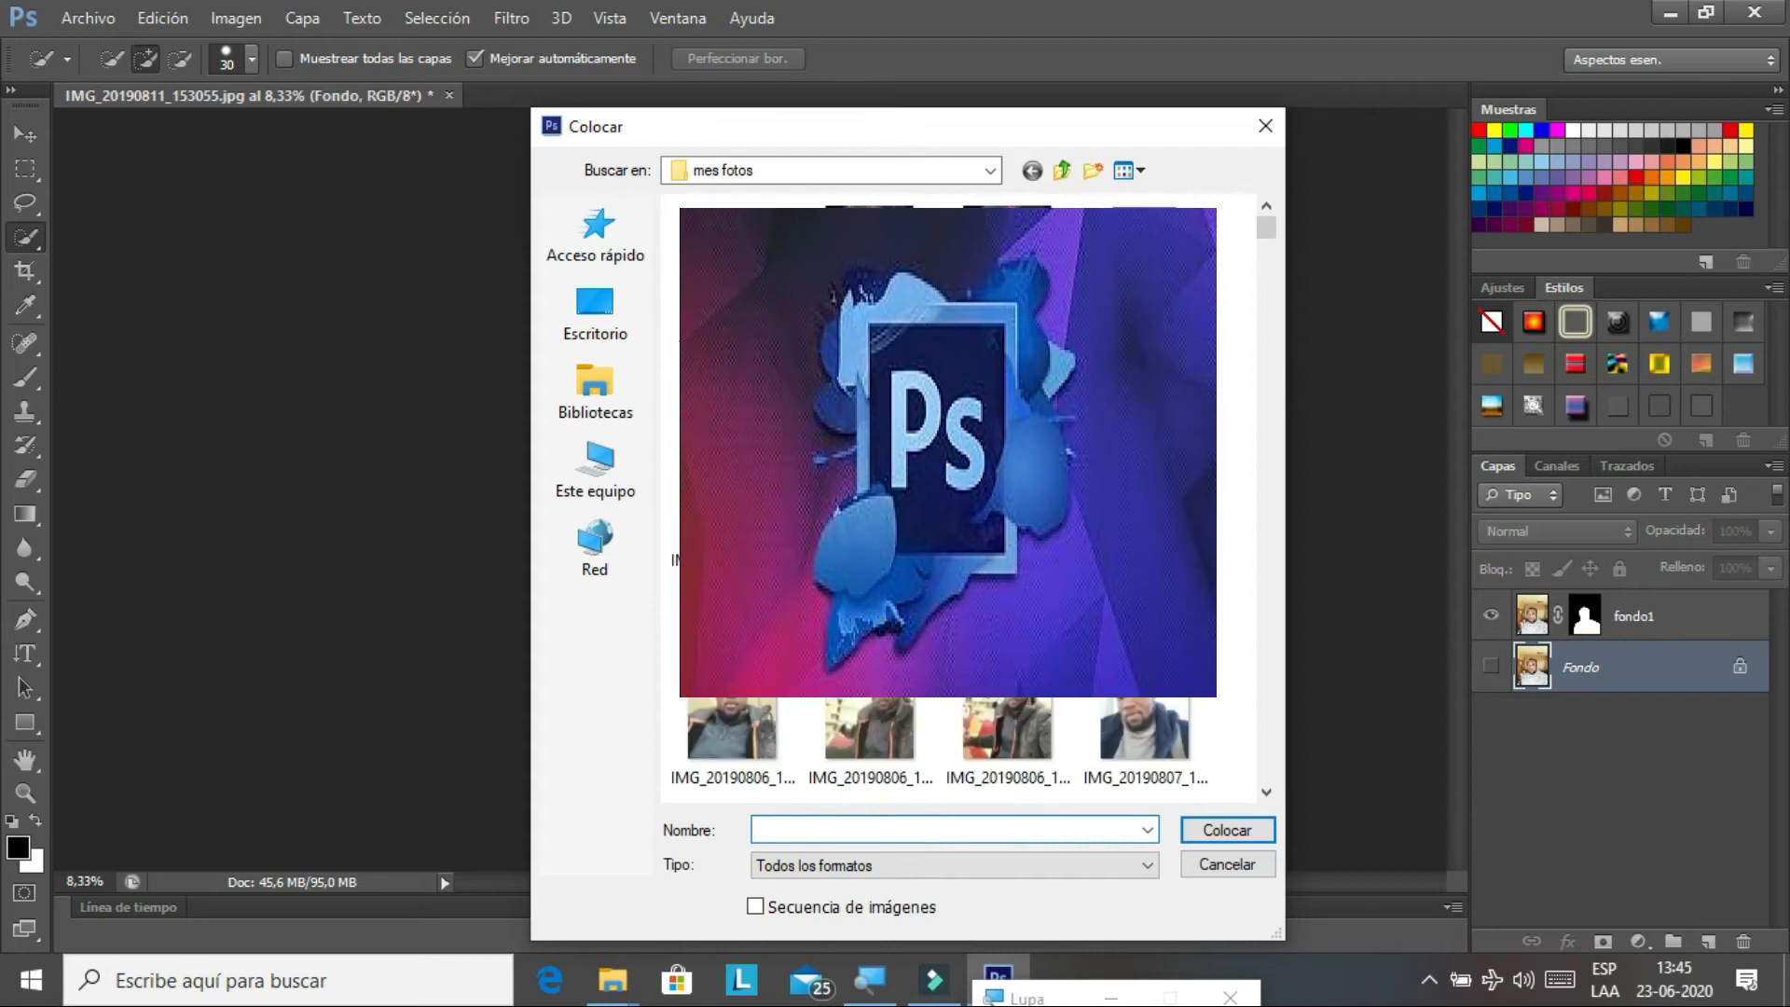
pyautogui.click(594, 483)
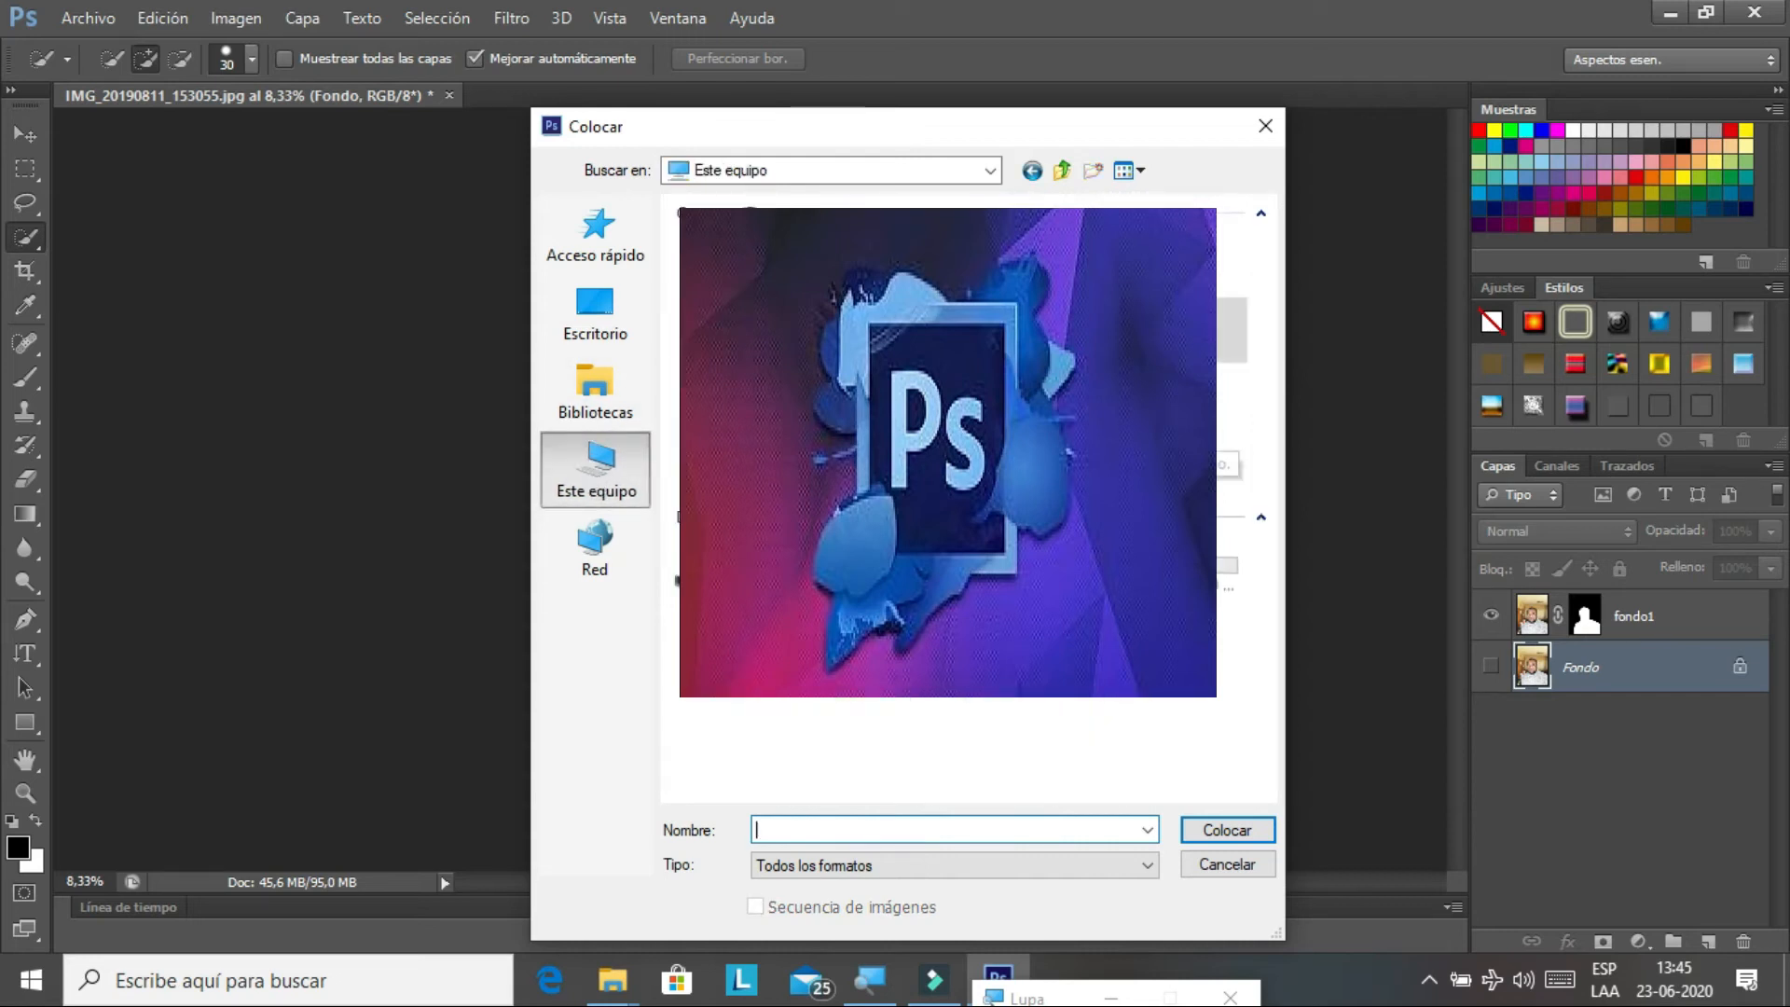
pyautogui.doubleClick(1053, 331)
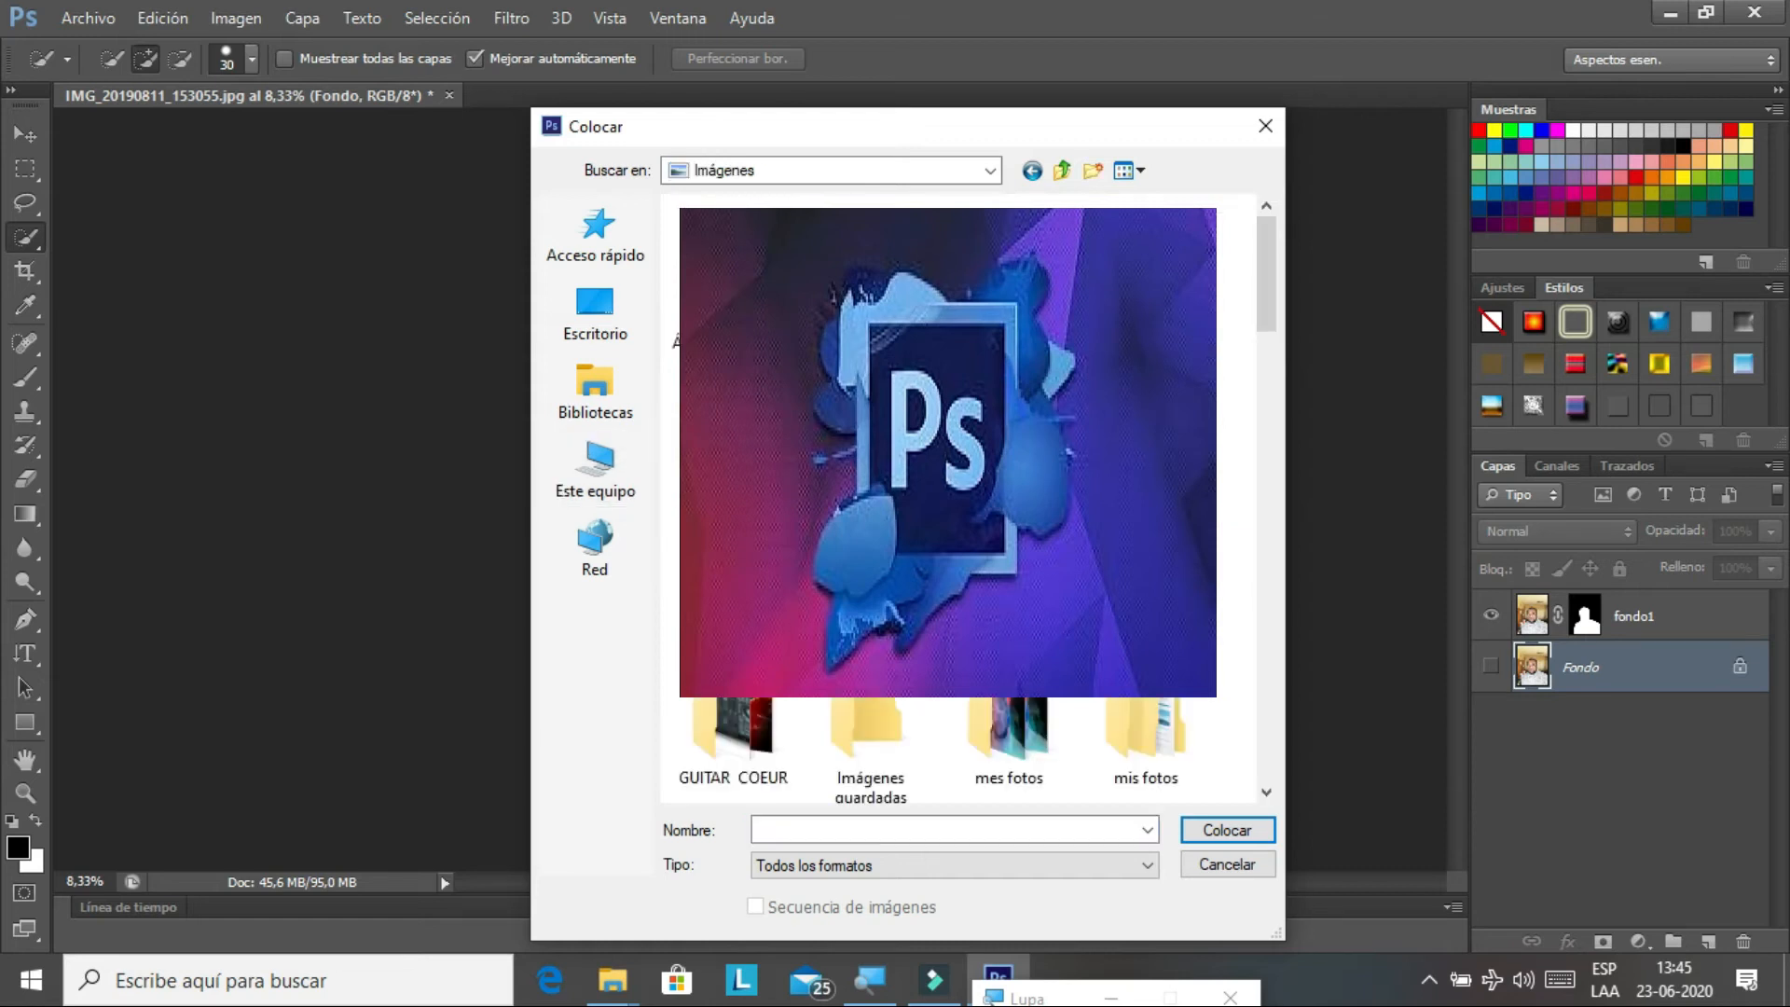
pyautogui.doubleClick(870, 275)
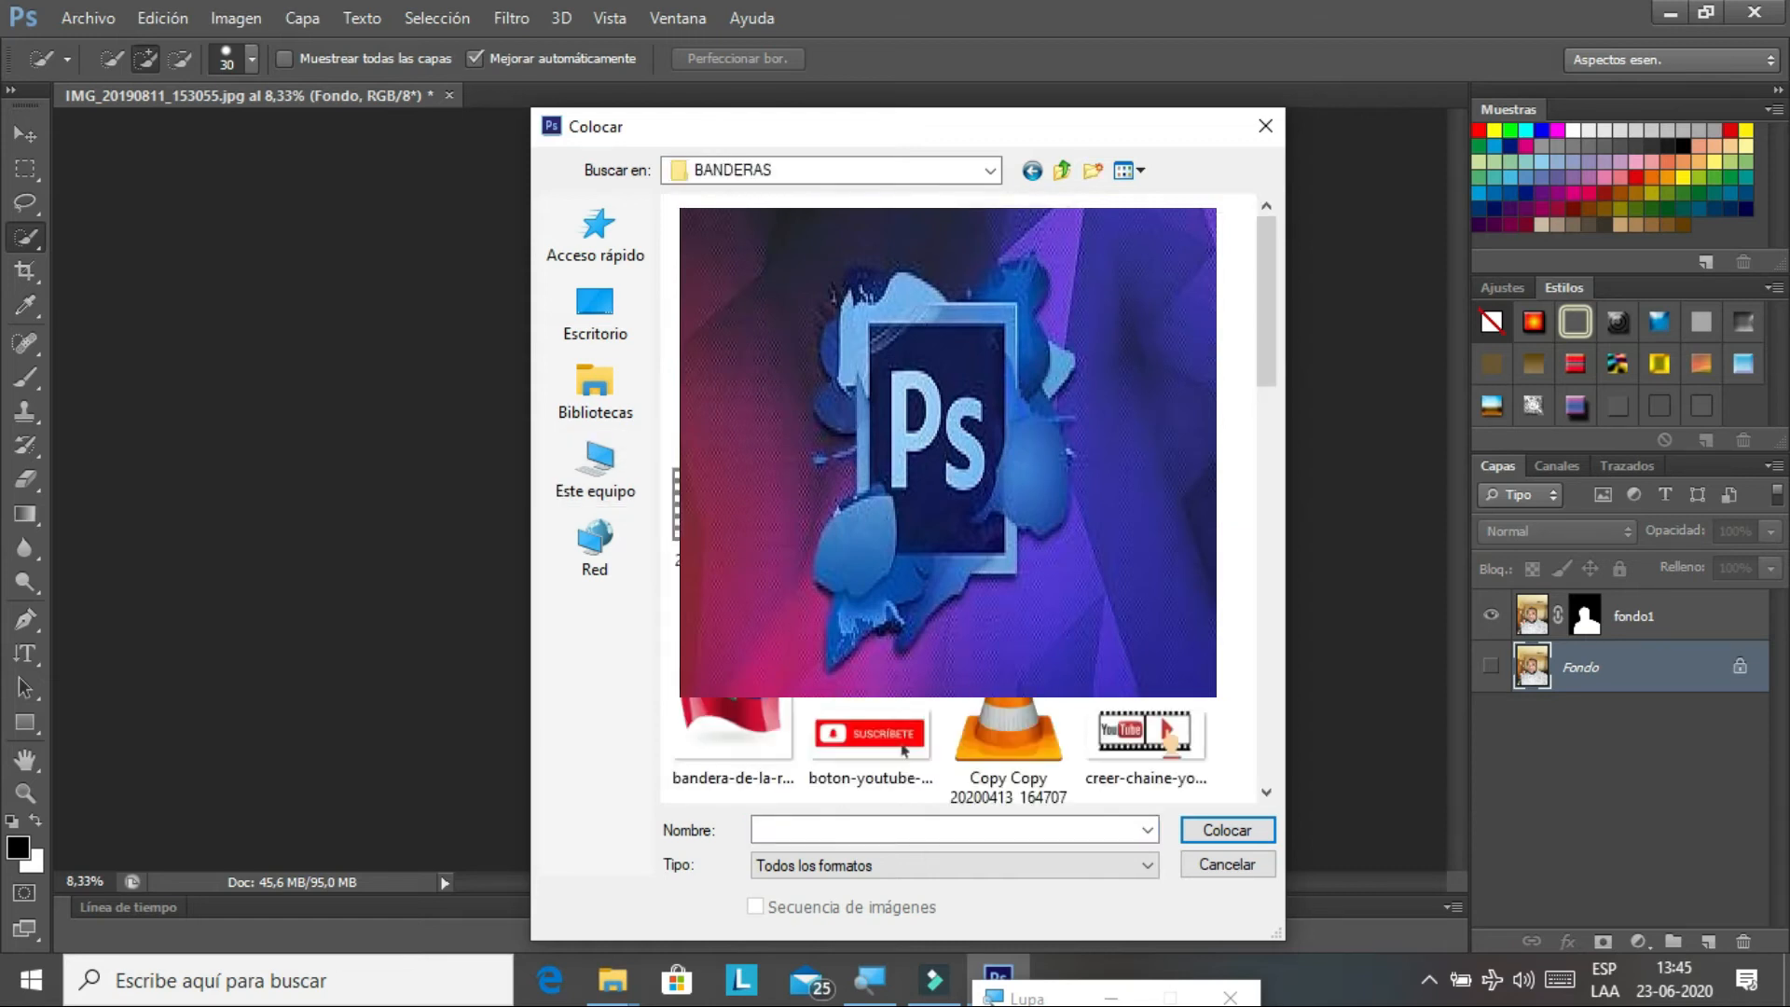
pyautogui.doubleClick(733, 277)
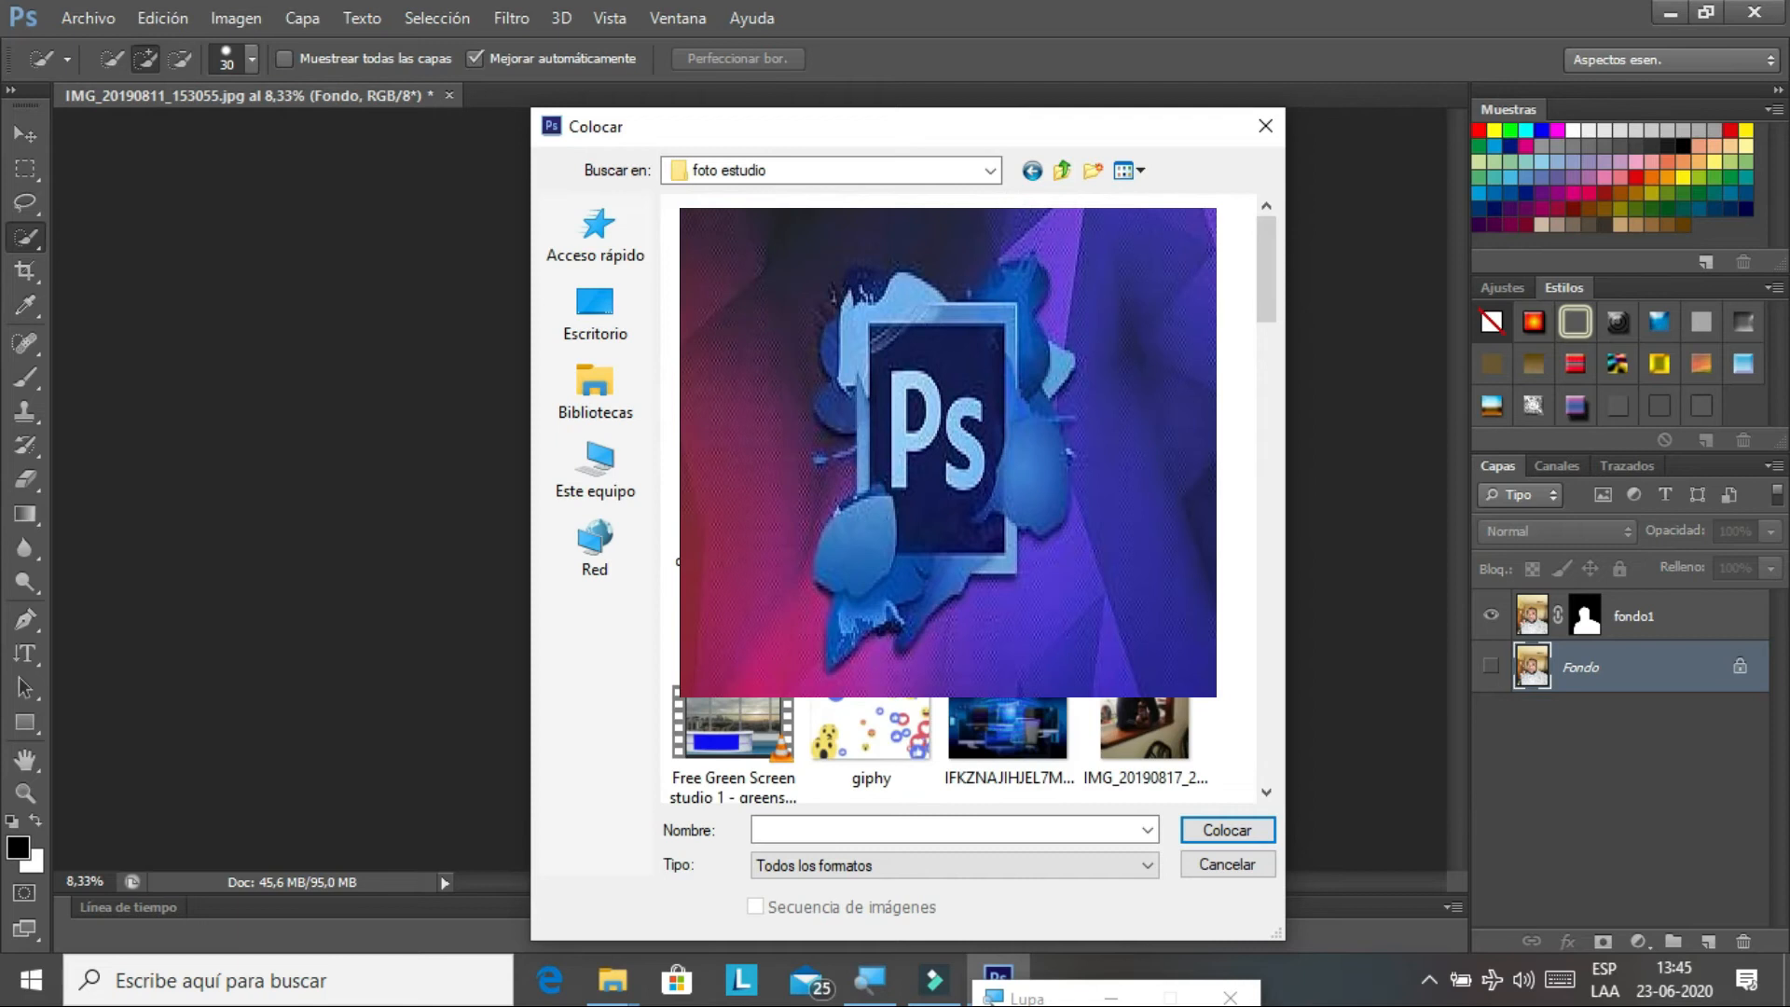
pyautogui.scroll(-10, 960, 494)
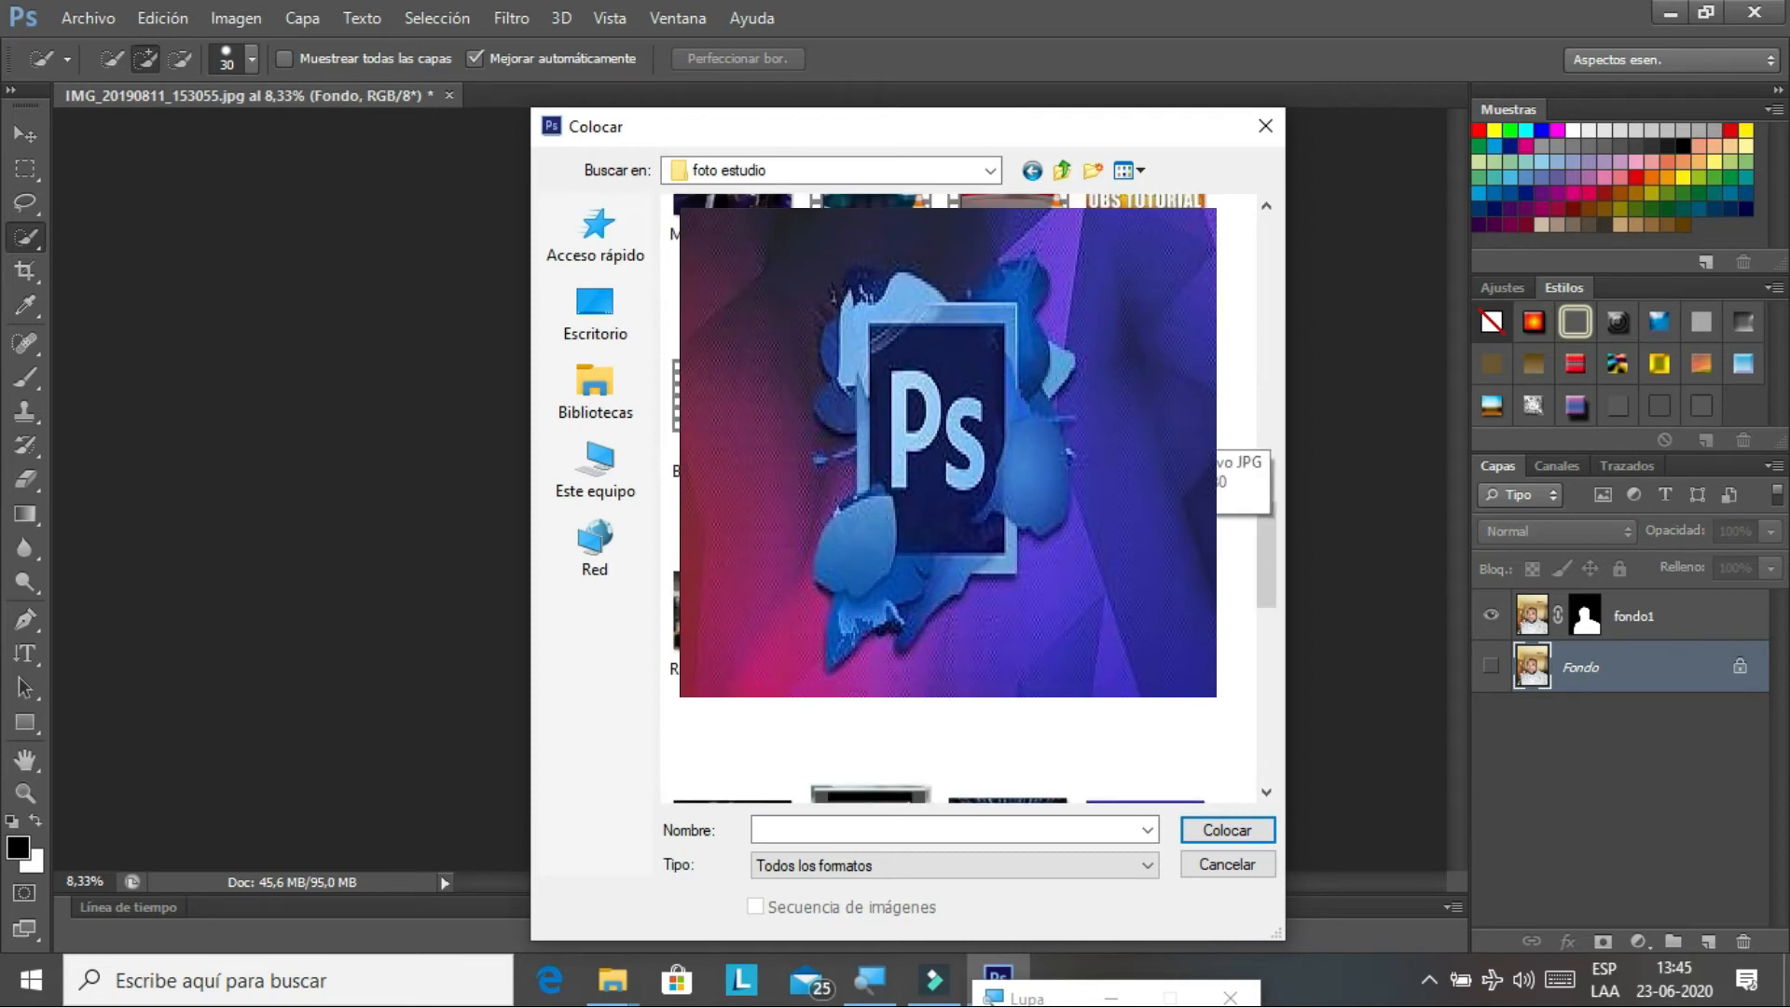
pyautogui.click(994, 395)
# Place POHOTOSHOP1 and stretch it to 222,68% by 426,67% so it fills the canvas
pyautogui.click(1202, 838)
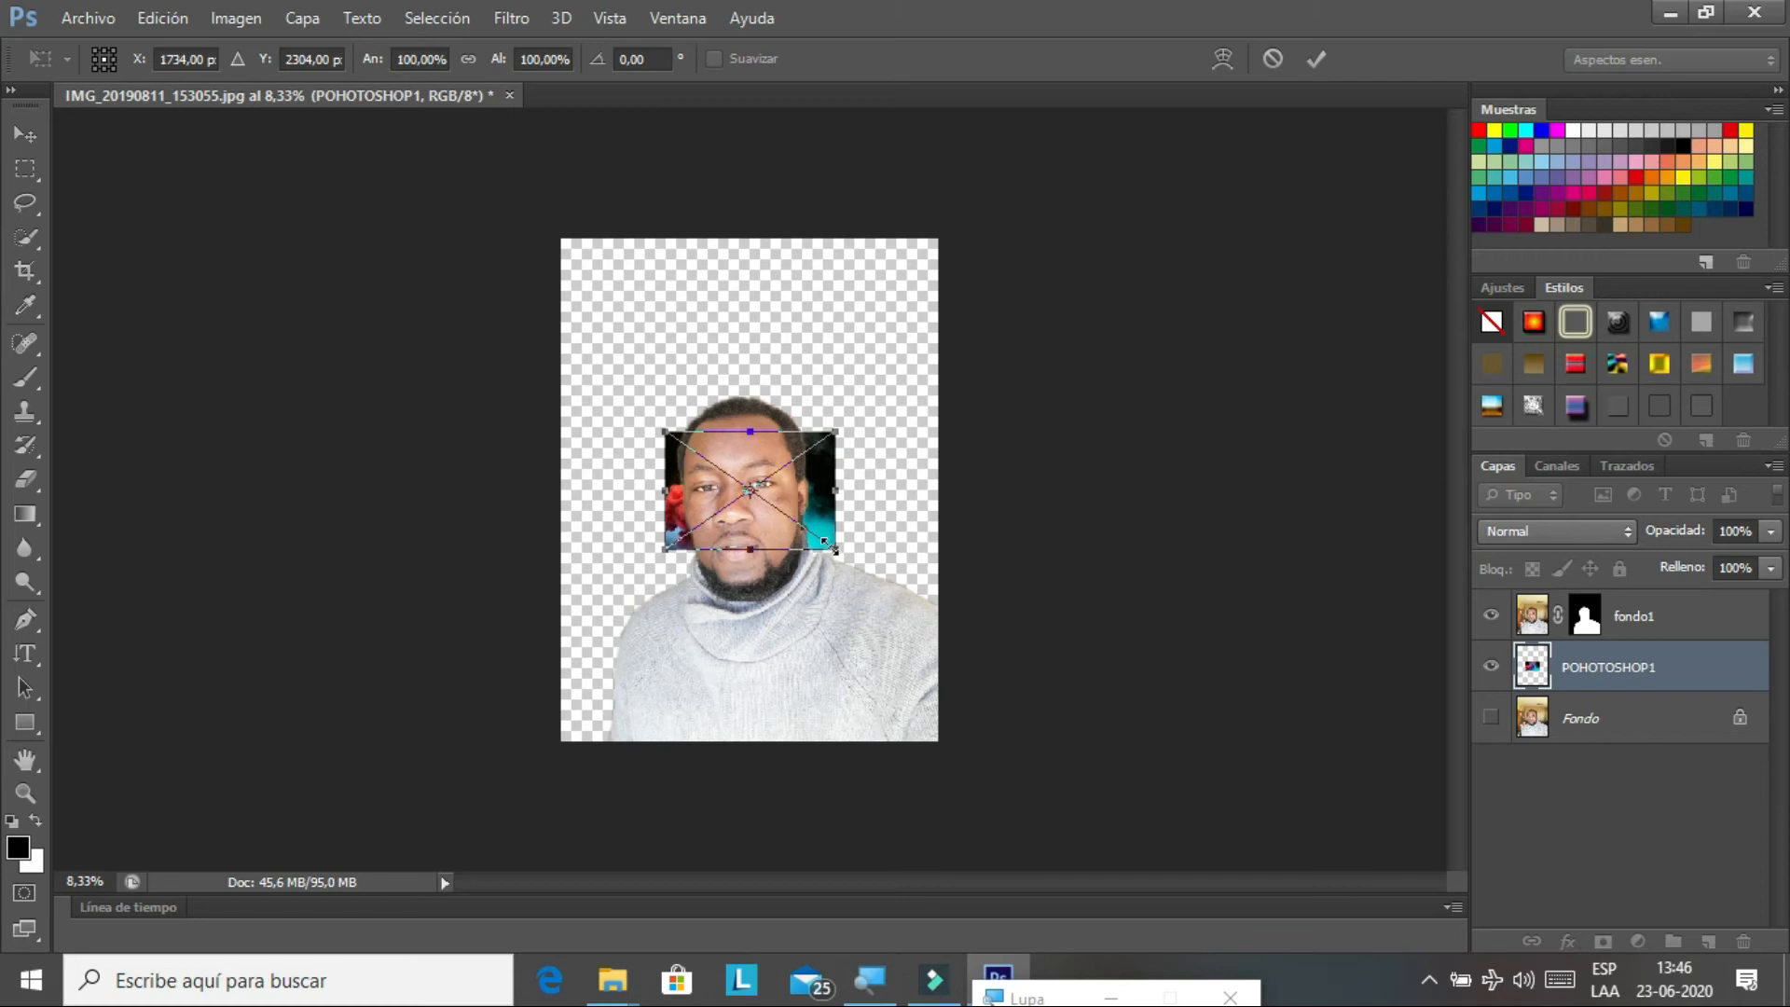
pyautogui.moveTo(830, 549); pyautogui.dragTo(940, 743)
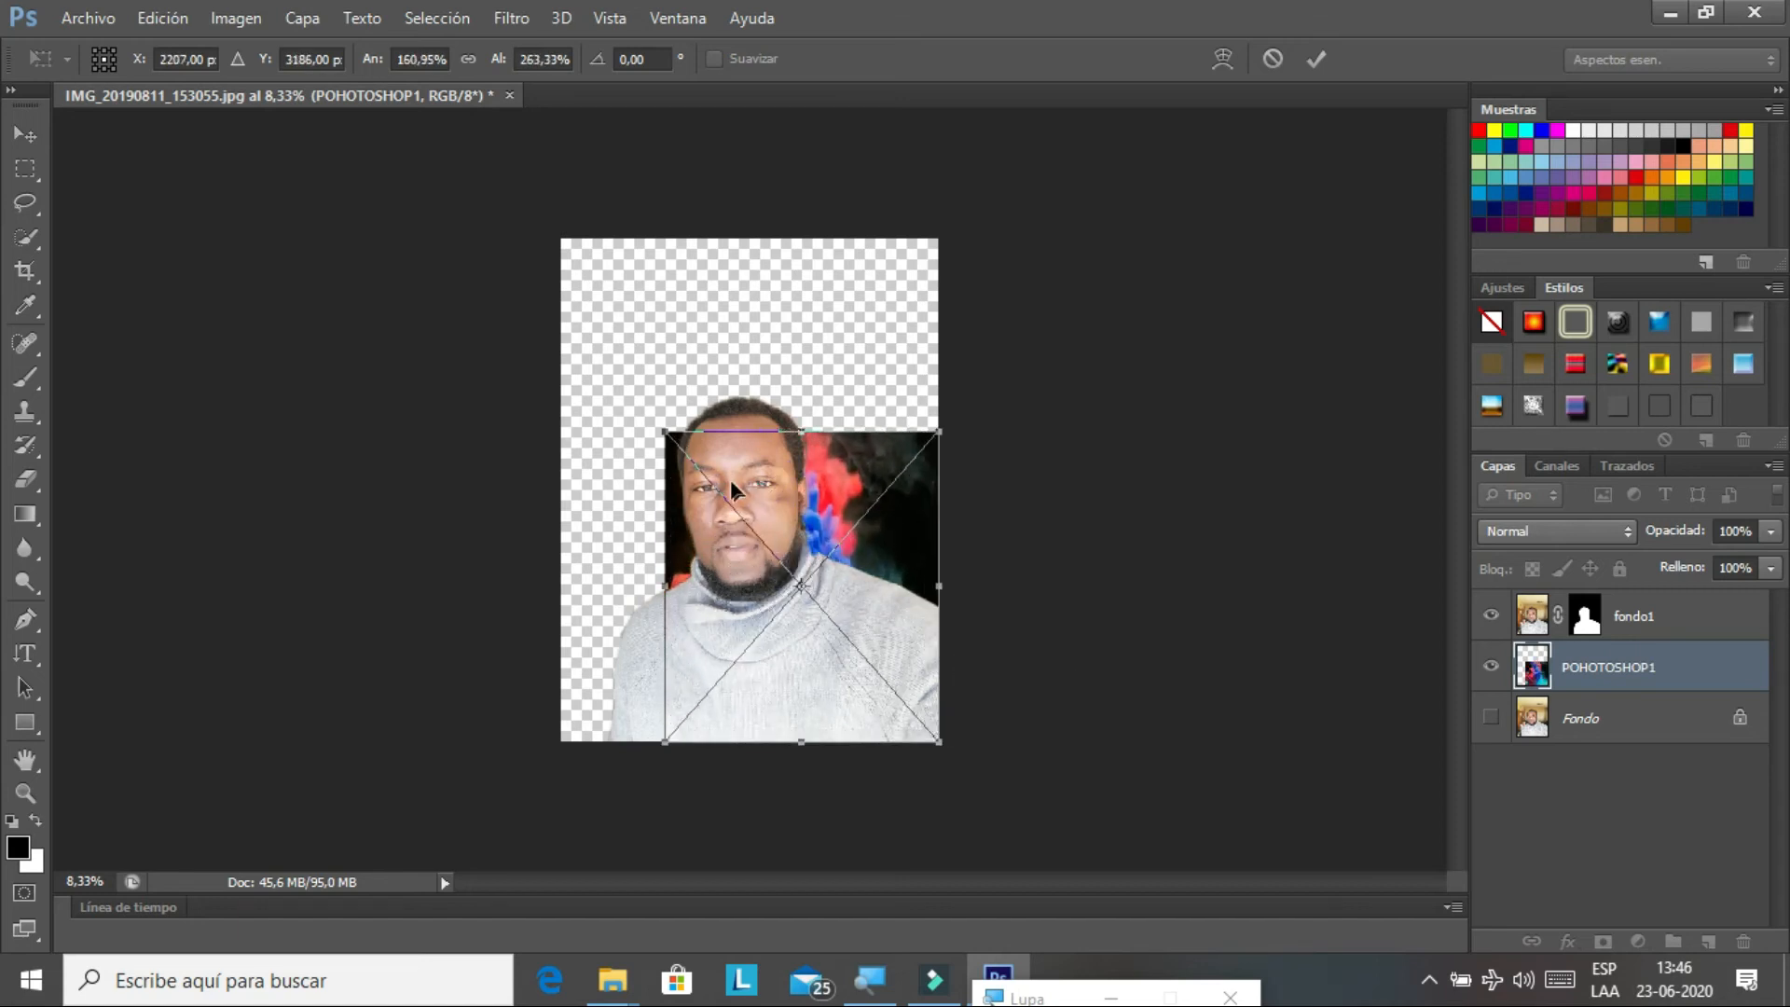
pyautogui.moveTo(665, 432); pyautogui.dragTo(562, 241)
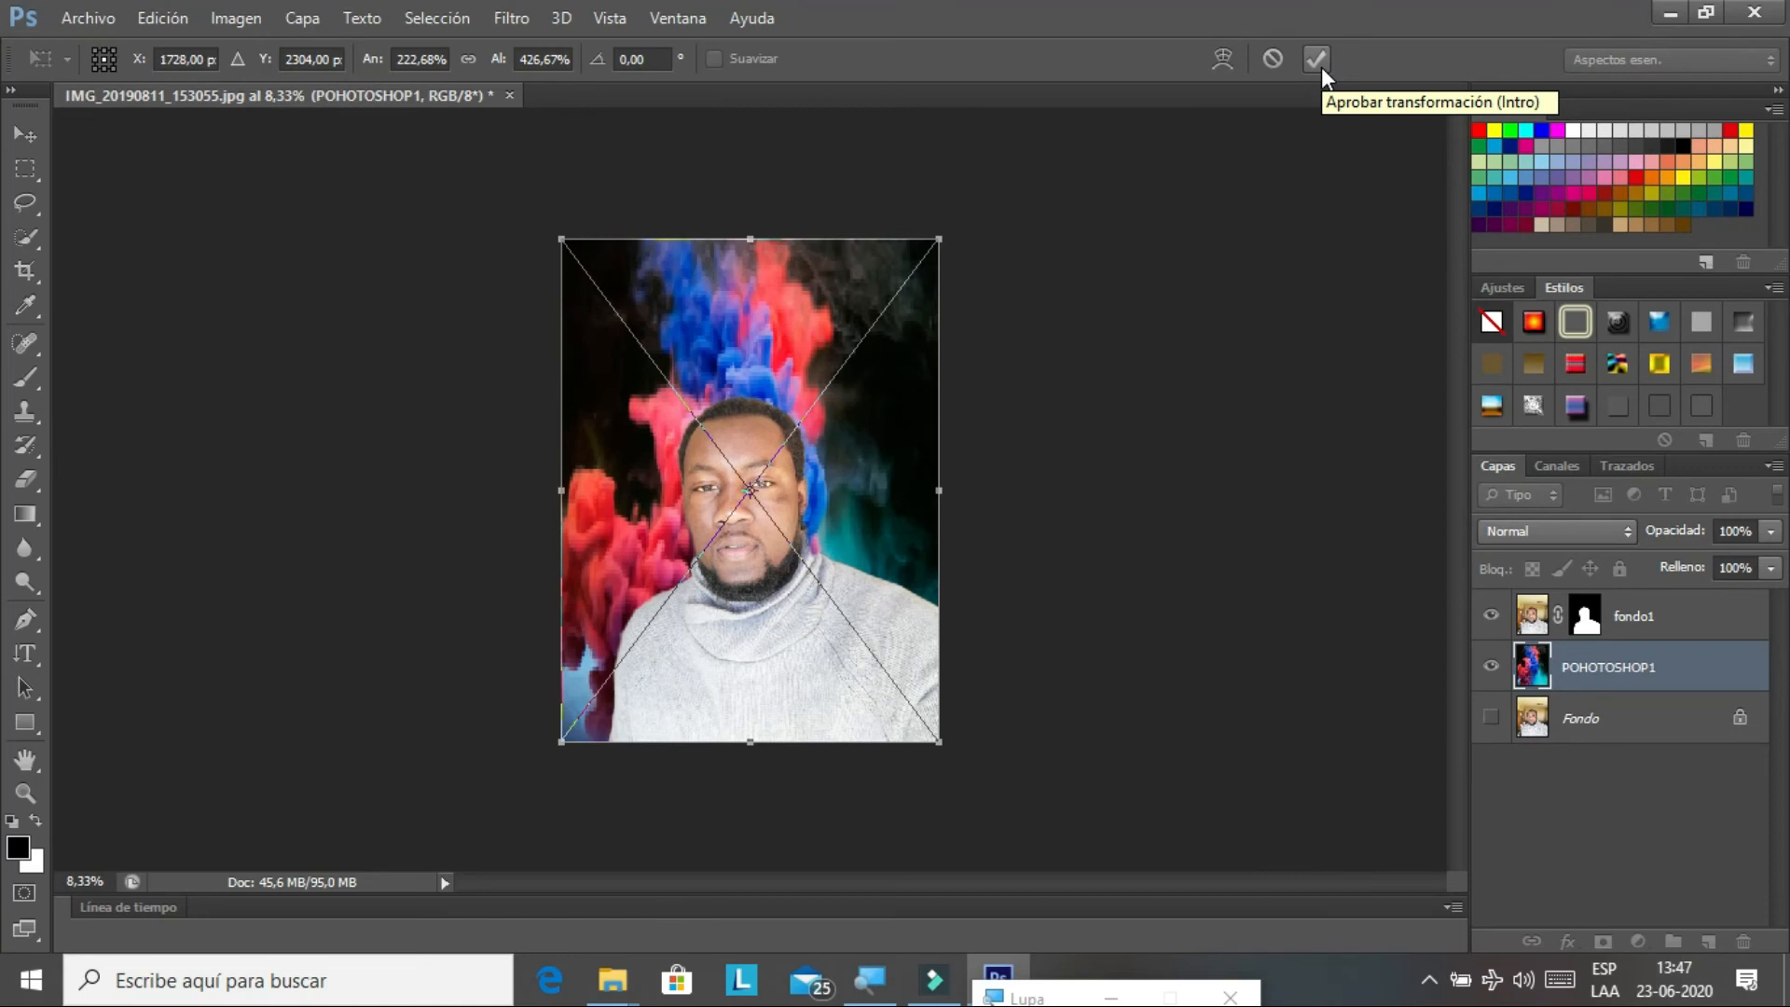
# Commit the smoke layer's transform and select the Move tool
pyautogui.click(1319, 67)
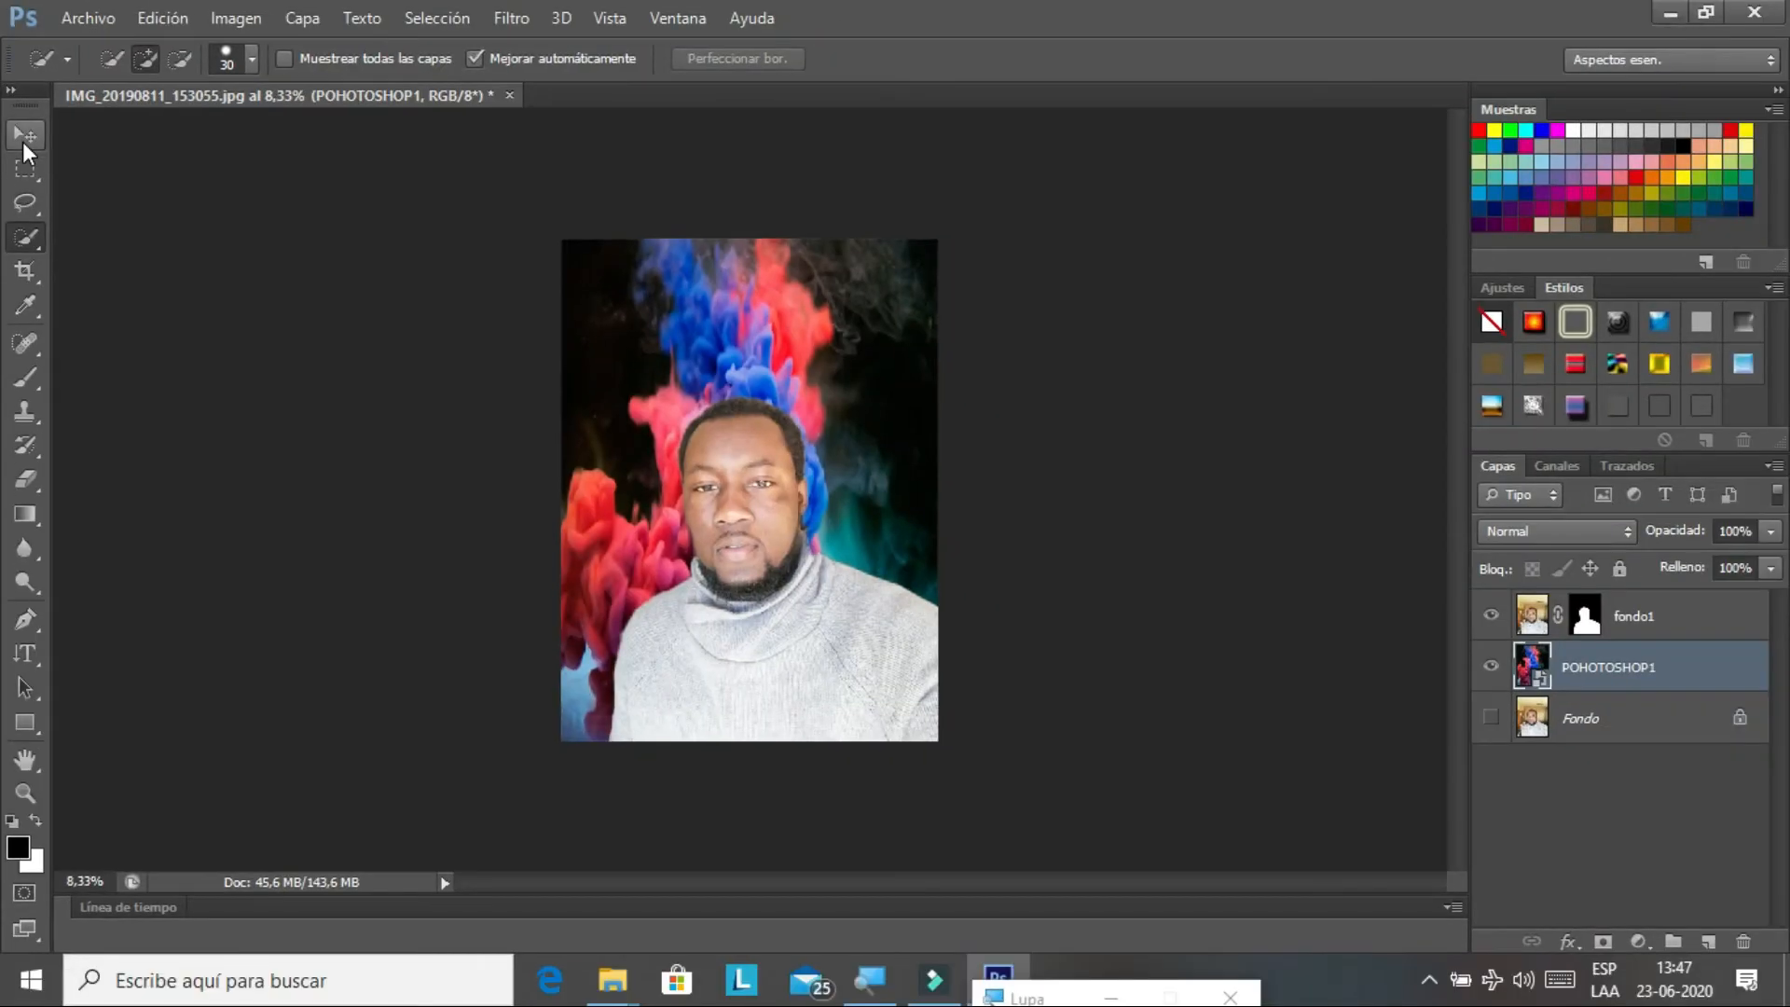
pyautogui.click(22, 140)
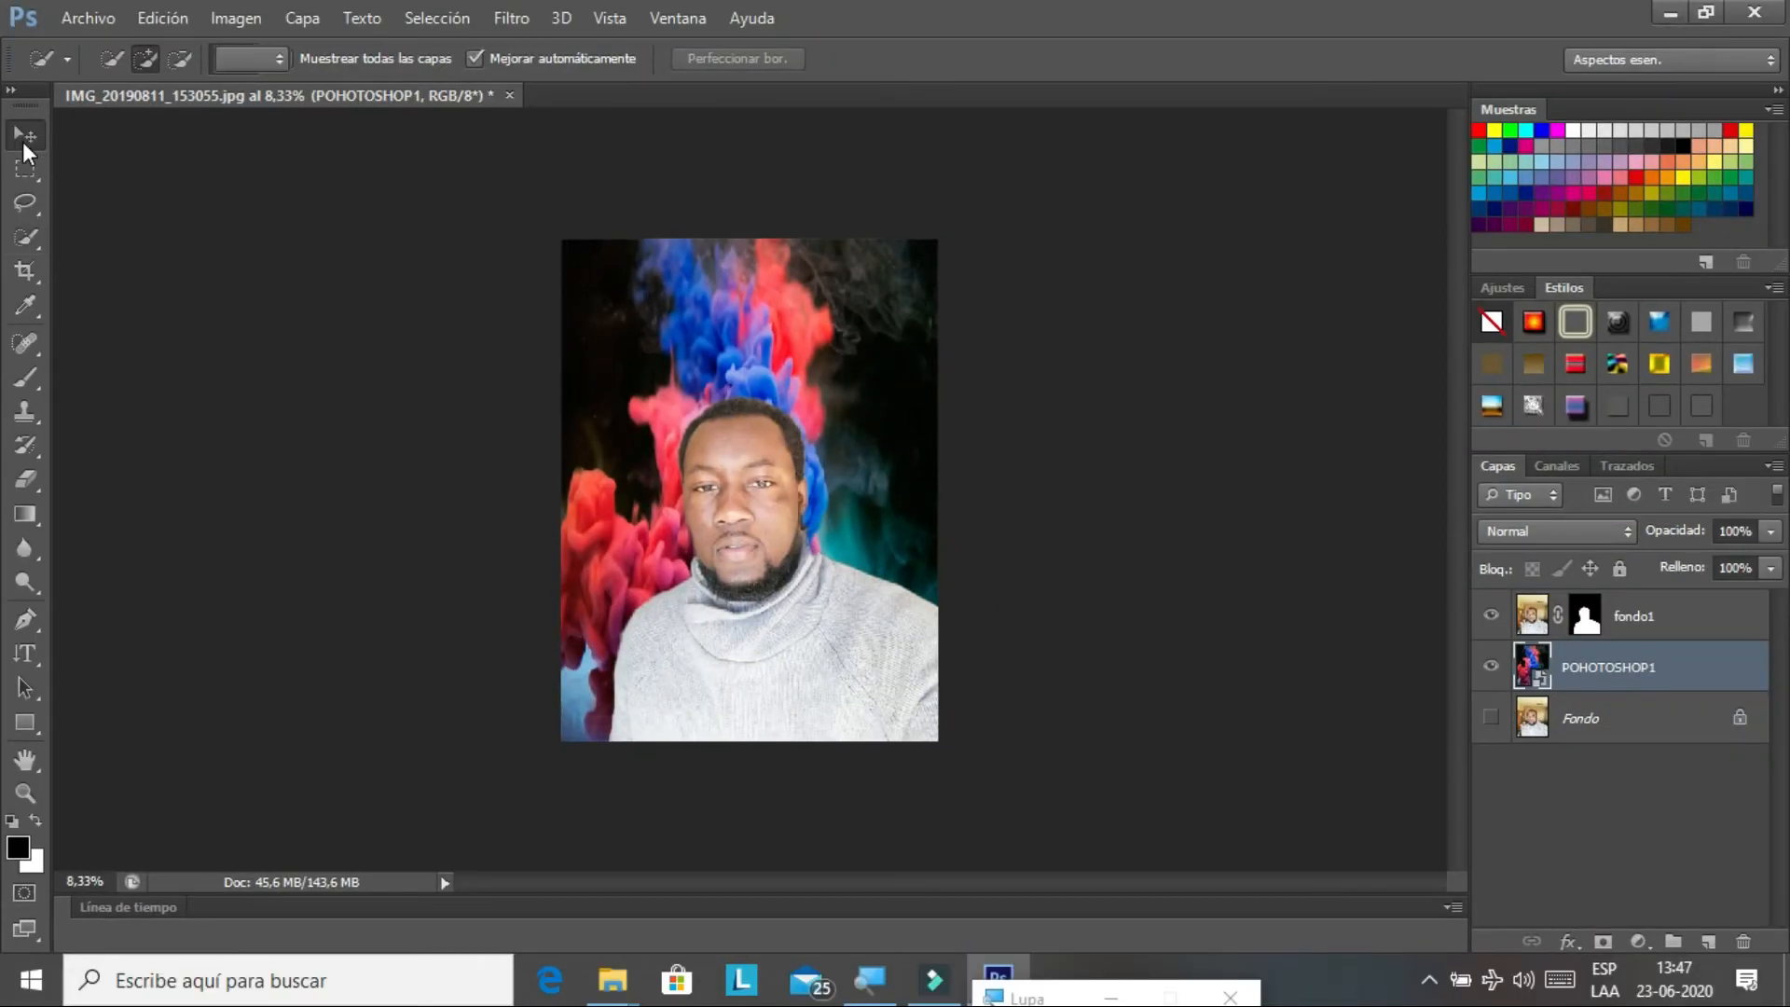
# Try moving the locked Fondo layer, dismiss the warning, then shift fondo1 up and left
pyautogui.moveTo(665, 612)
pyautogui.mouseDown()
pyautogui.moveTo(656, 522)
pyautogui.moveTo(695, 606)
pyautogui.moveTo(673, 640)
pyautogui.mouseUp()
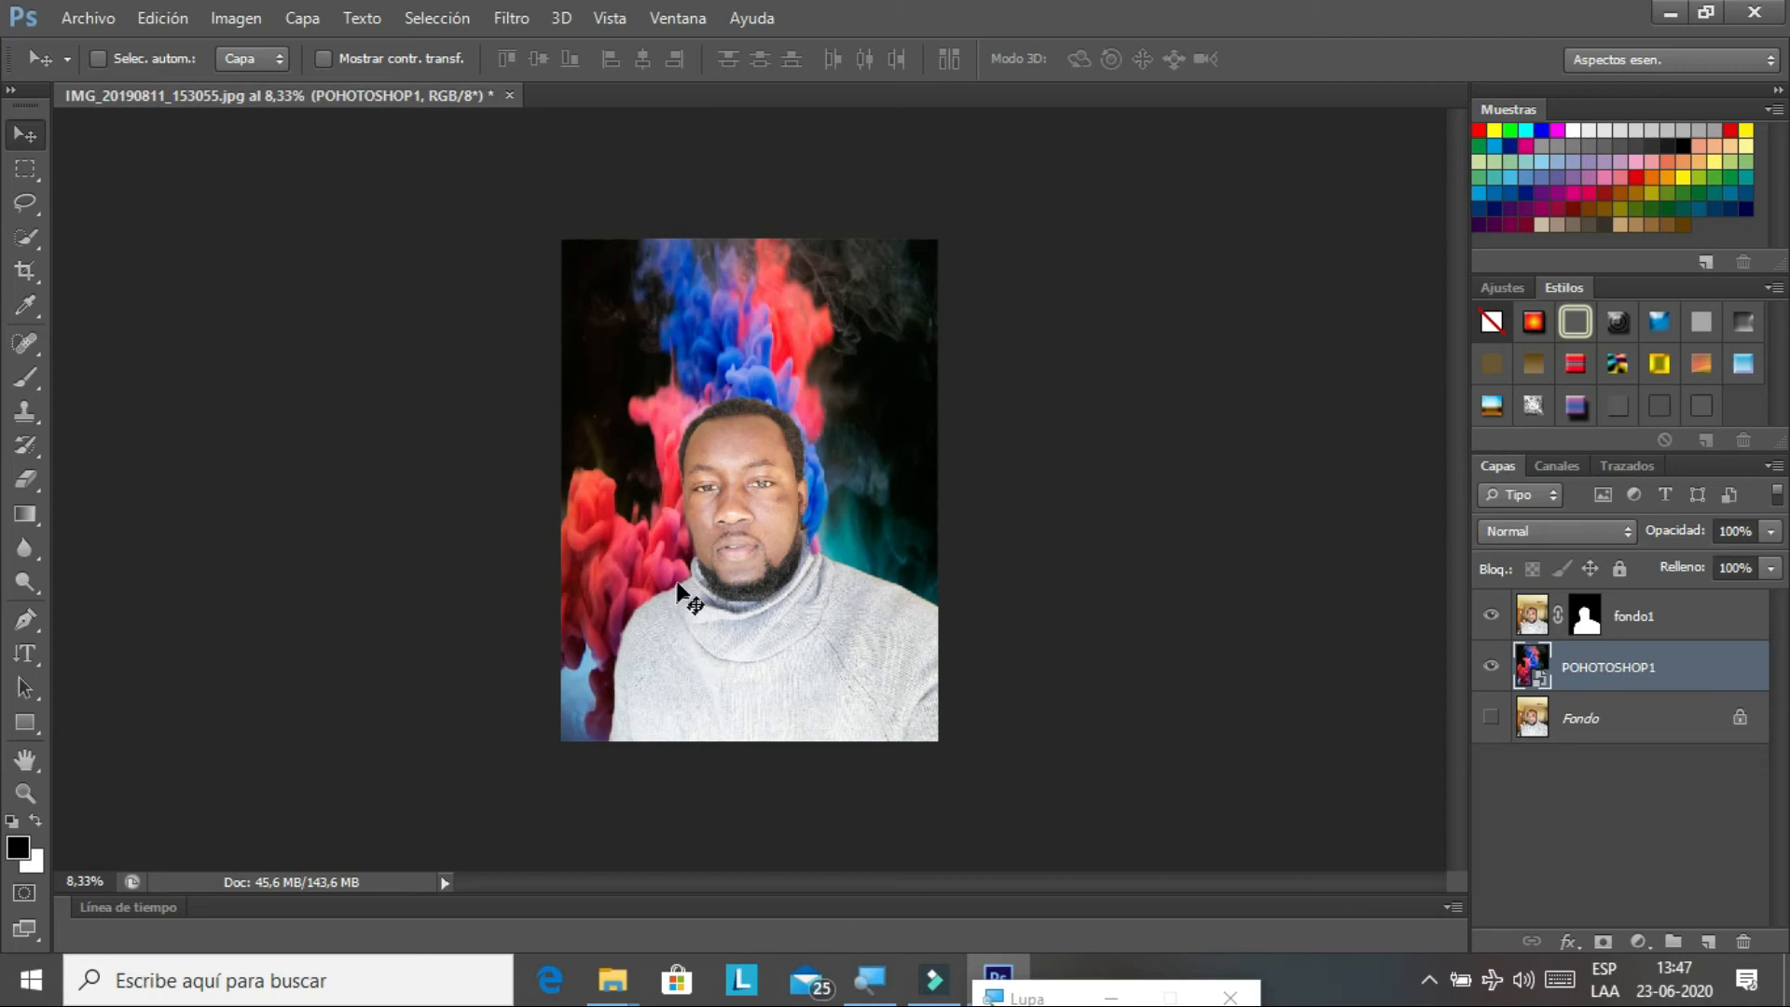
pyautogui.click(1575, 736)
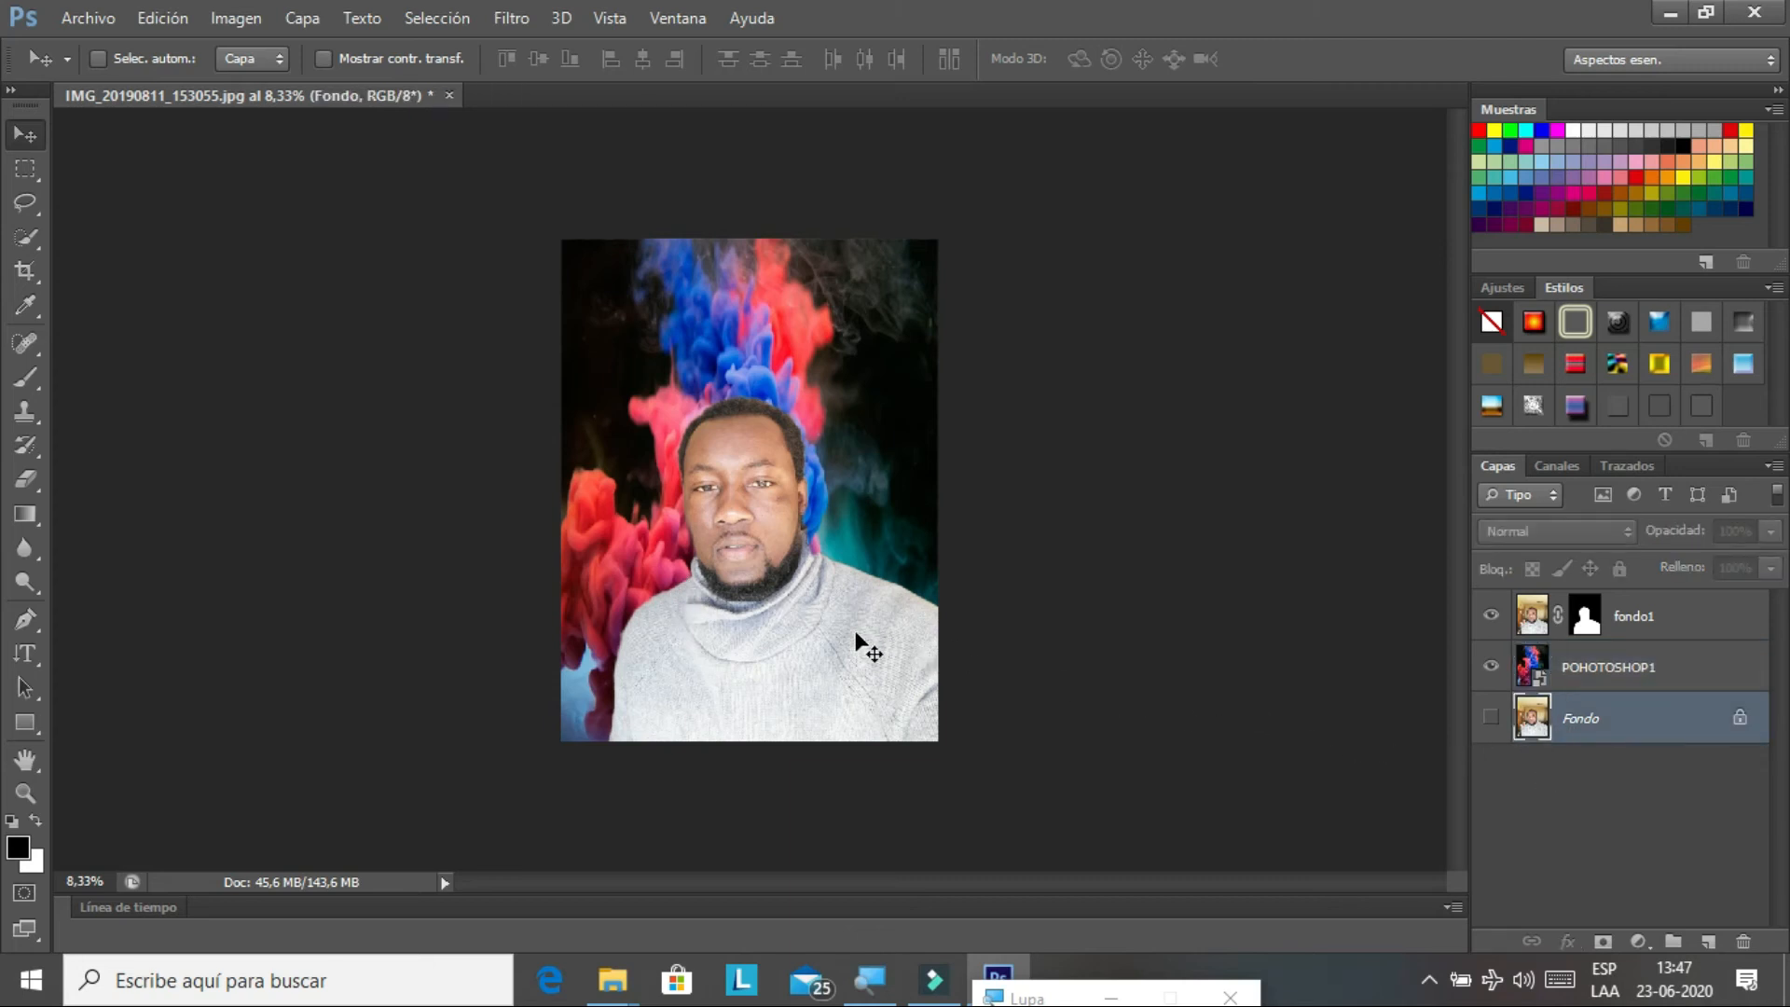
pyautogui.moveTo(822, 608); pyautogui.dragTo(775, 611)
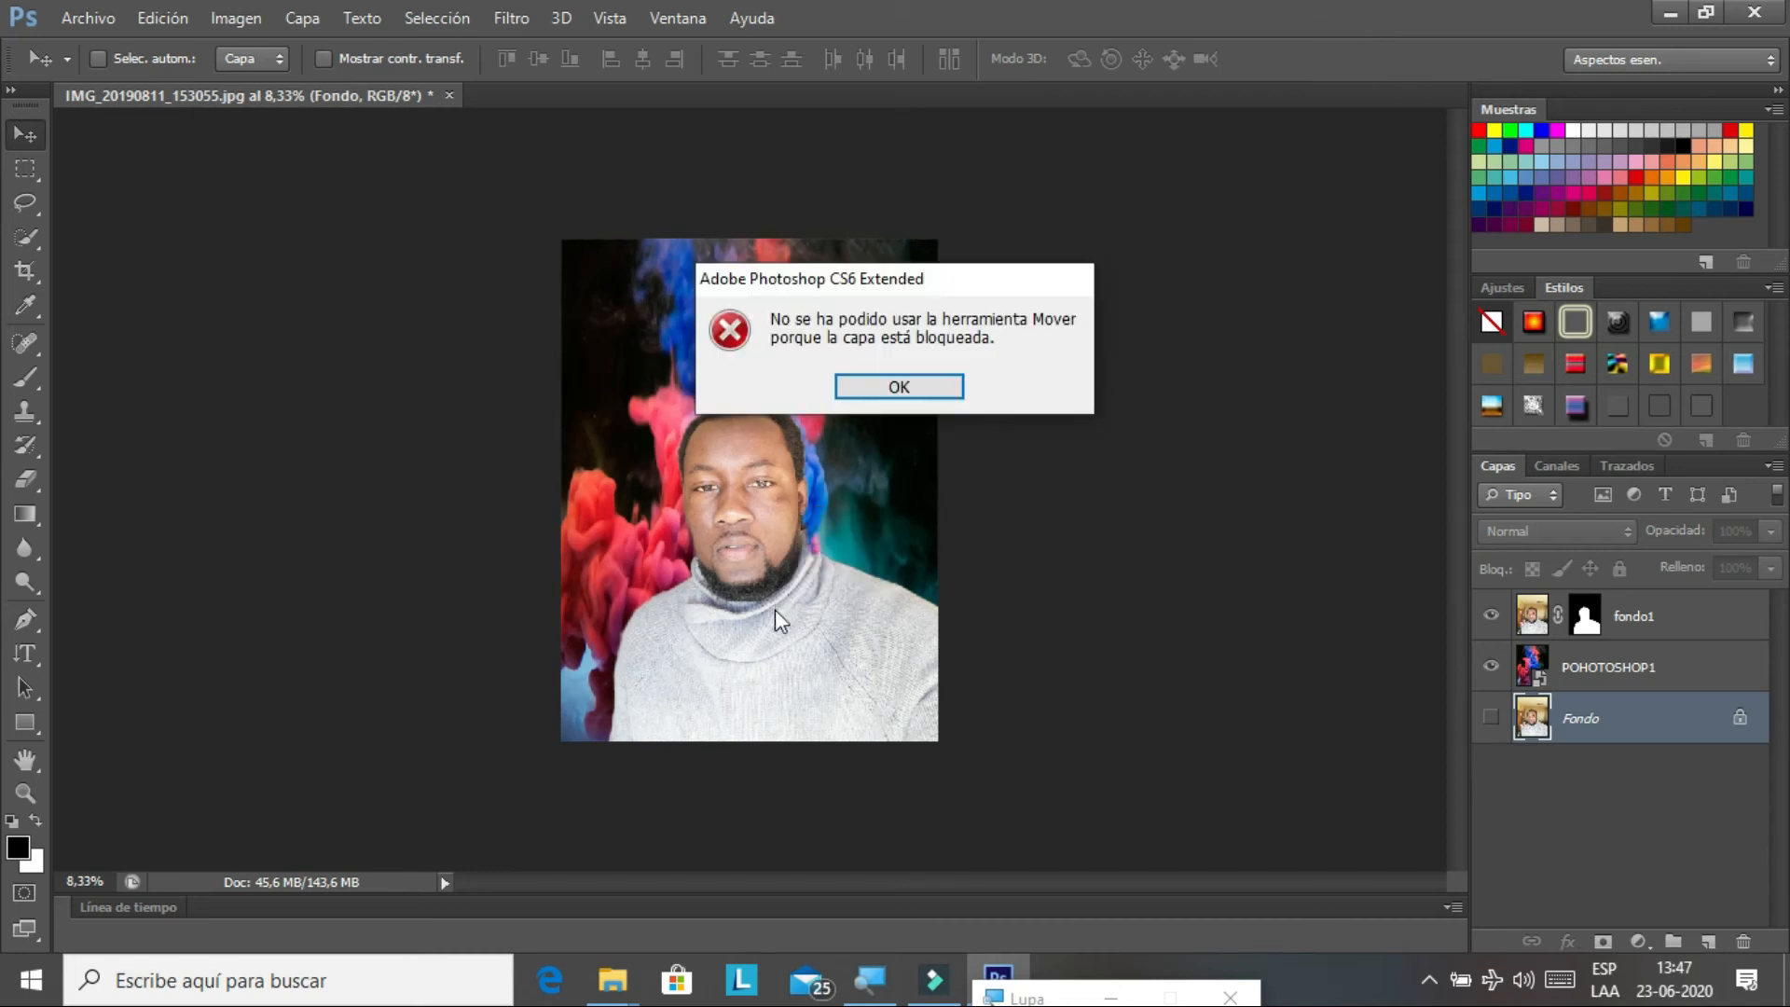
pyautogui.click(943, 396)
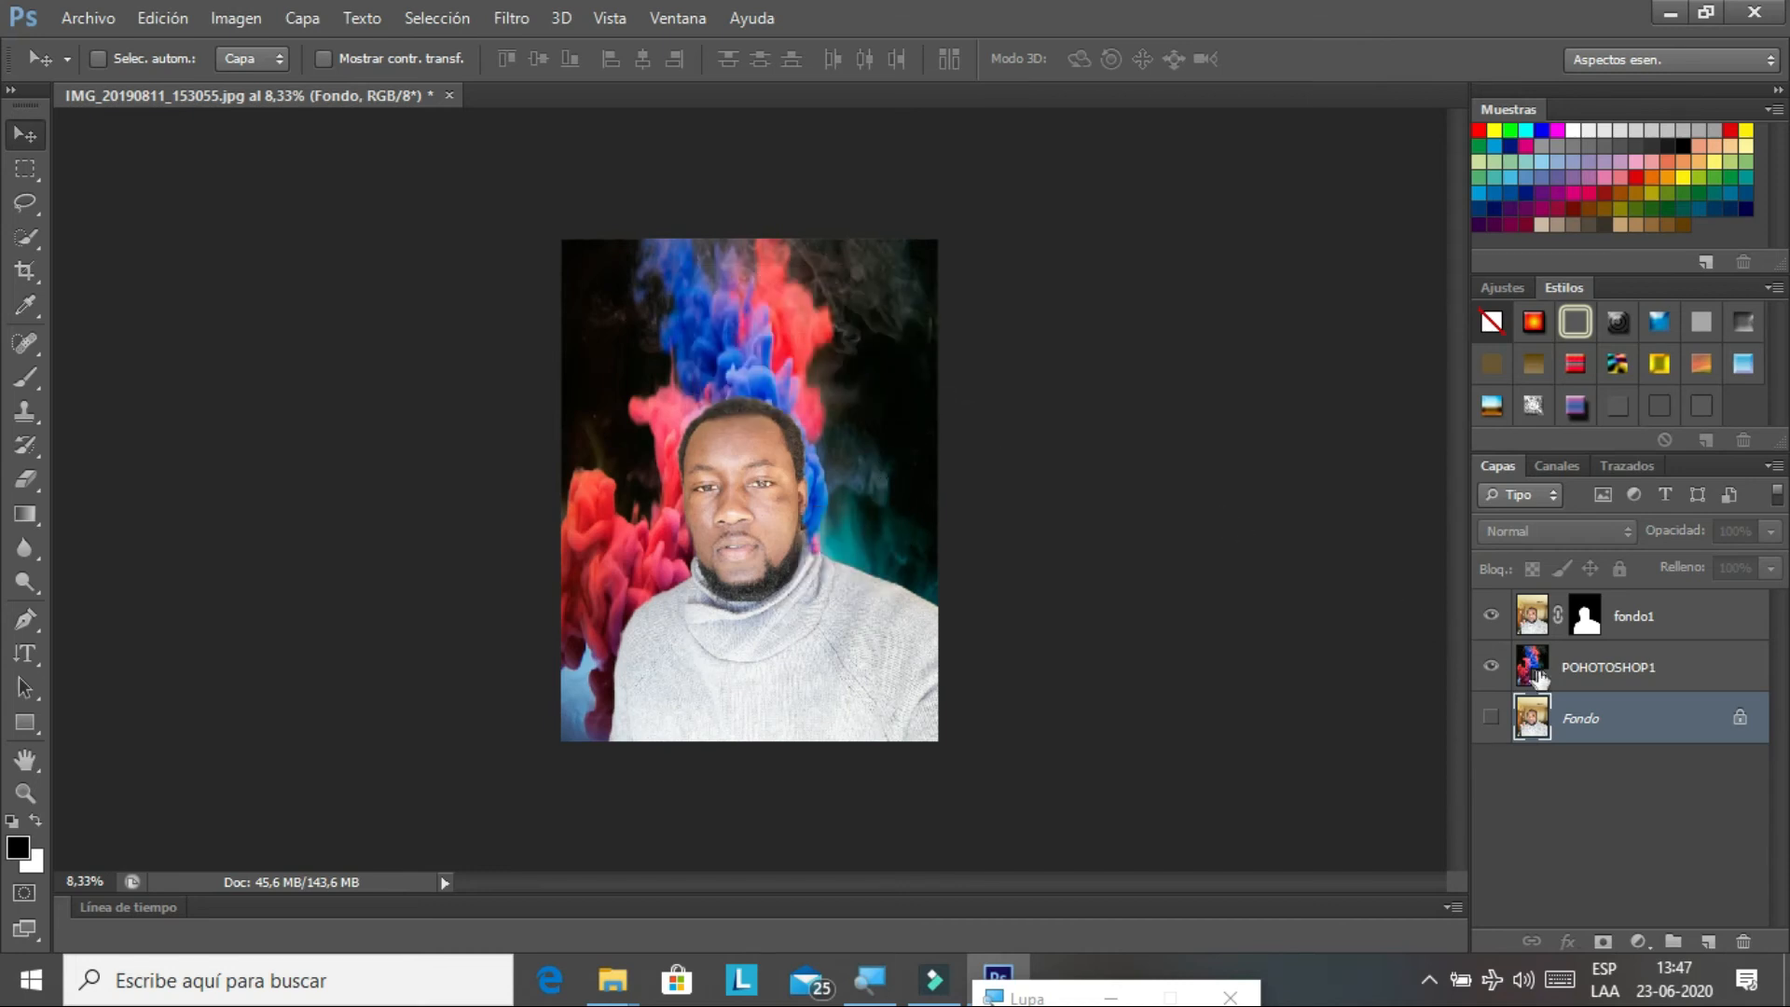
pyautogui.click(1530, 629)
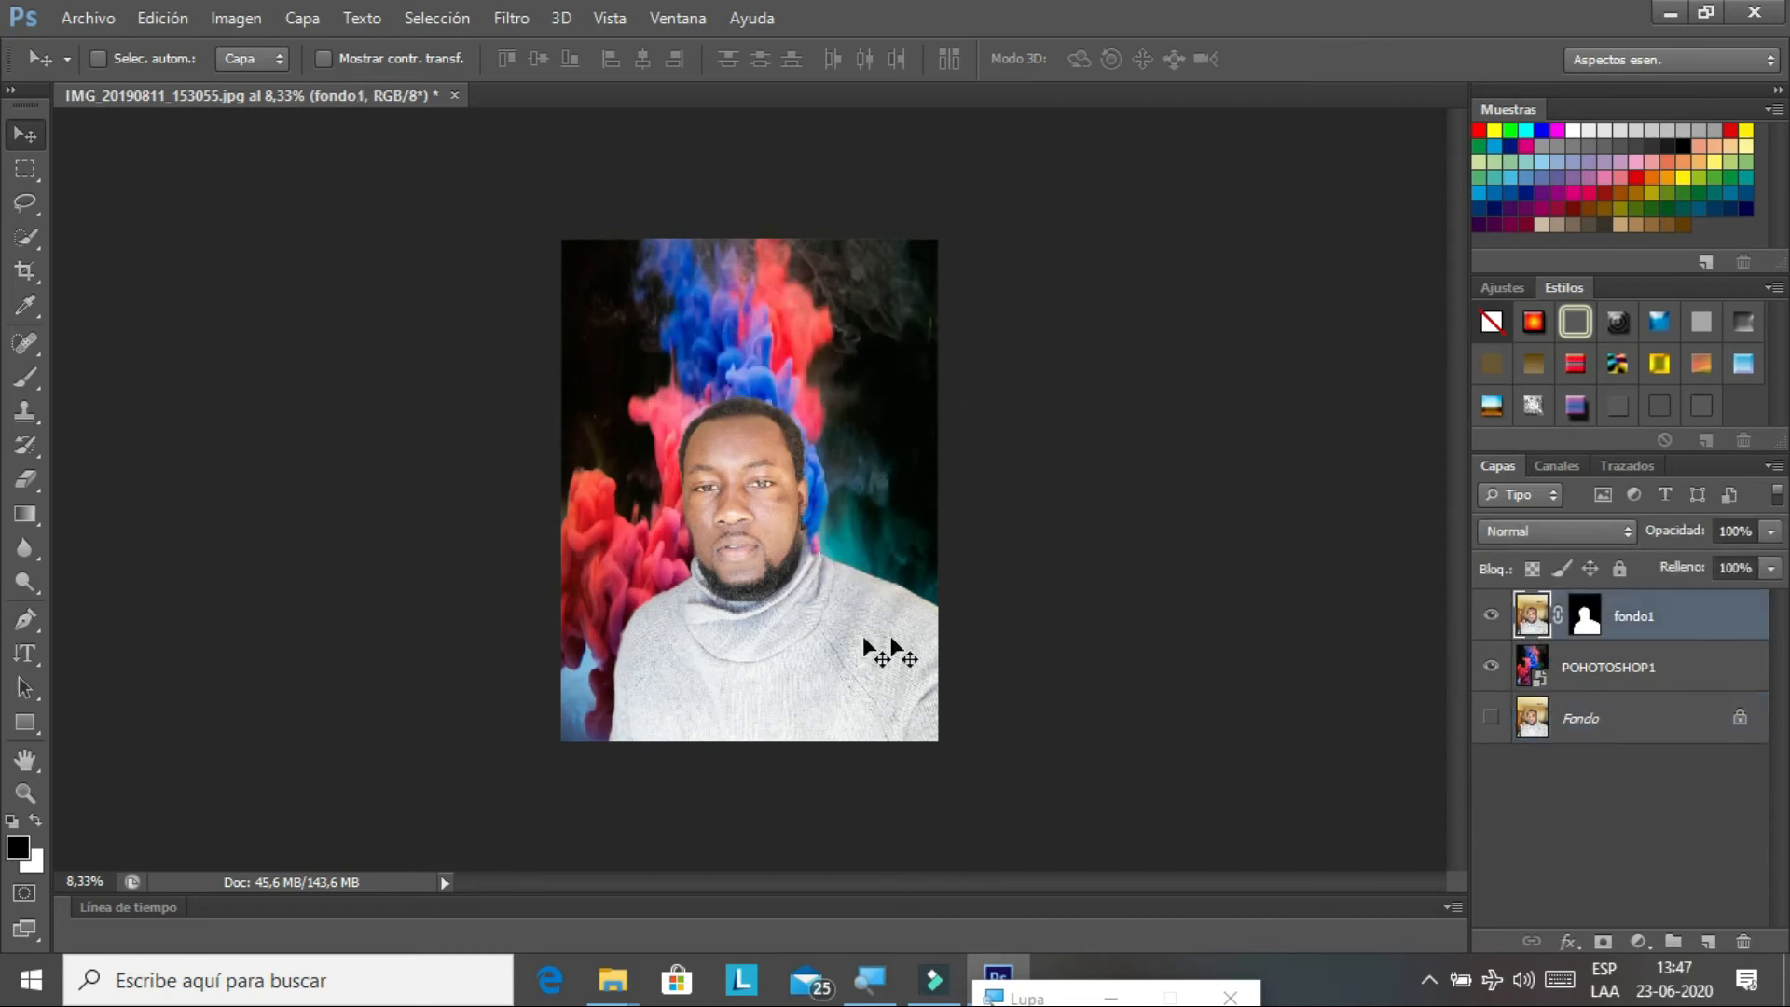
pyautogui.moveTo(849, 666)
pyautogui.mouseDown()
pyautogui.moveTo(849, 619)
pyautogui.moveTo(815, 585)
pyautogui.moveTo(808, 539)
pyautogui.moveTo(848, 663)
pyautogui.mouseUp()
# Nudge the cut-out man up and left, then drag him right and down to fill the bottom
pyautogui.hotkey('shift', 'Up')
pyautogui.hotkey('shift', 'Up')
pyautogui.hotkey('shift', 'Up')
pyautogui.hotkey('shift', 'Up')
pyautogui.hotkey('shift', 'Up')
pyautogui.hotkey('shift', 'Up')
pyautogui.hotkey('shift', 'Up')
pyautogui.hotkey('shift', 'Up')
pyautogui.hotkey('shift', 'Up')
pyautogui.hotkey('shift', 'Up')
pyautogui.hotkey('shift', 'Up')
pyautogui.hotkey('shift', 'Up')
pyautogui.hotkey('shift', 'Up')
pyautogui.hotkey('shift', 'Up')
pyautogui.hotkey('shift', 'Up')
pyautogui.hotkey('shift', 'Up')
pyautogui.hotkey('shift', 'Up')
pyautogui.hotkey('shift', 'Up')
pyautogui.hotkey('shift', 'Up')
pyautogui.hotkey('shift', 'Up')
pyautogui.hotkey('shift', 'Up')
pyautogui.hotkey('shift', 'Up')
pyautogui.hotkey('shift', 'Up')
pyautogui.hotkey('shift', 'Up')
pyautogui.hotkey('shift', 'Up')
pyautogui.hotkey('shift', 'Up')
pyautogui.hotkey('shift', 'Up')
pyautogui.hotkey('shift', 'Up')
pyautogui.hotkey('shift', 'Up')
pyautogui.hotkey('shift', 'Up')
pyautogui.hotkey('shift', 'Up')
pyautogui.hotkey('shift', 'Up')
pyautogui.hotkey('shift', 'Up')
pyautogui.hotkey('shift', 'Up')
pyautogui.hotkey('shift', 'Left')
pyautogui.hotkey('shift', 'Left')
pyautogui.hotkey('shift', 'Left')
pyautogui.hotkey('shift', 'Left')
pyautogui.hotkey('shift', 'Left')
pyautogui.hotkey('shift', 'Left')
pyautogui.hotkey('shift', 'Left')
pyautogui.hotkey('shift', 'Left')
pyautogui.hotkey('shift', 'Left')
pyautogui.hotkey('shift', 'Left')
pyautogui.hotkey('shift', 'Left')
pyautogui.hotkey('shift', 'Left')
pyautogui.hotkey('shift', 'Left')
pyautogui.hotkey('shift', 'Left')
pyautogui.hotkey('shift', 'Left')
pyautogui.hotkey('shift', 'Left')
pyautogui.hotkey('shift', 'Left')
pyautogui.hotkey('shift', 'Left')
pyautogui.hotkey('shift', 'Left')
pyautogui.hotkey('shift', 'Left')
pyautogui.hotkey('shift', 'Left')
pyautogui.hotkey('shift', 'Left')
pyautogui.hotkey('shift', 'Left')
pyautogui.hotkey('shift', 'Left')
pyautogui.hotkey('shift', 'Left')
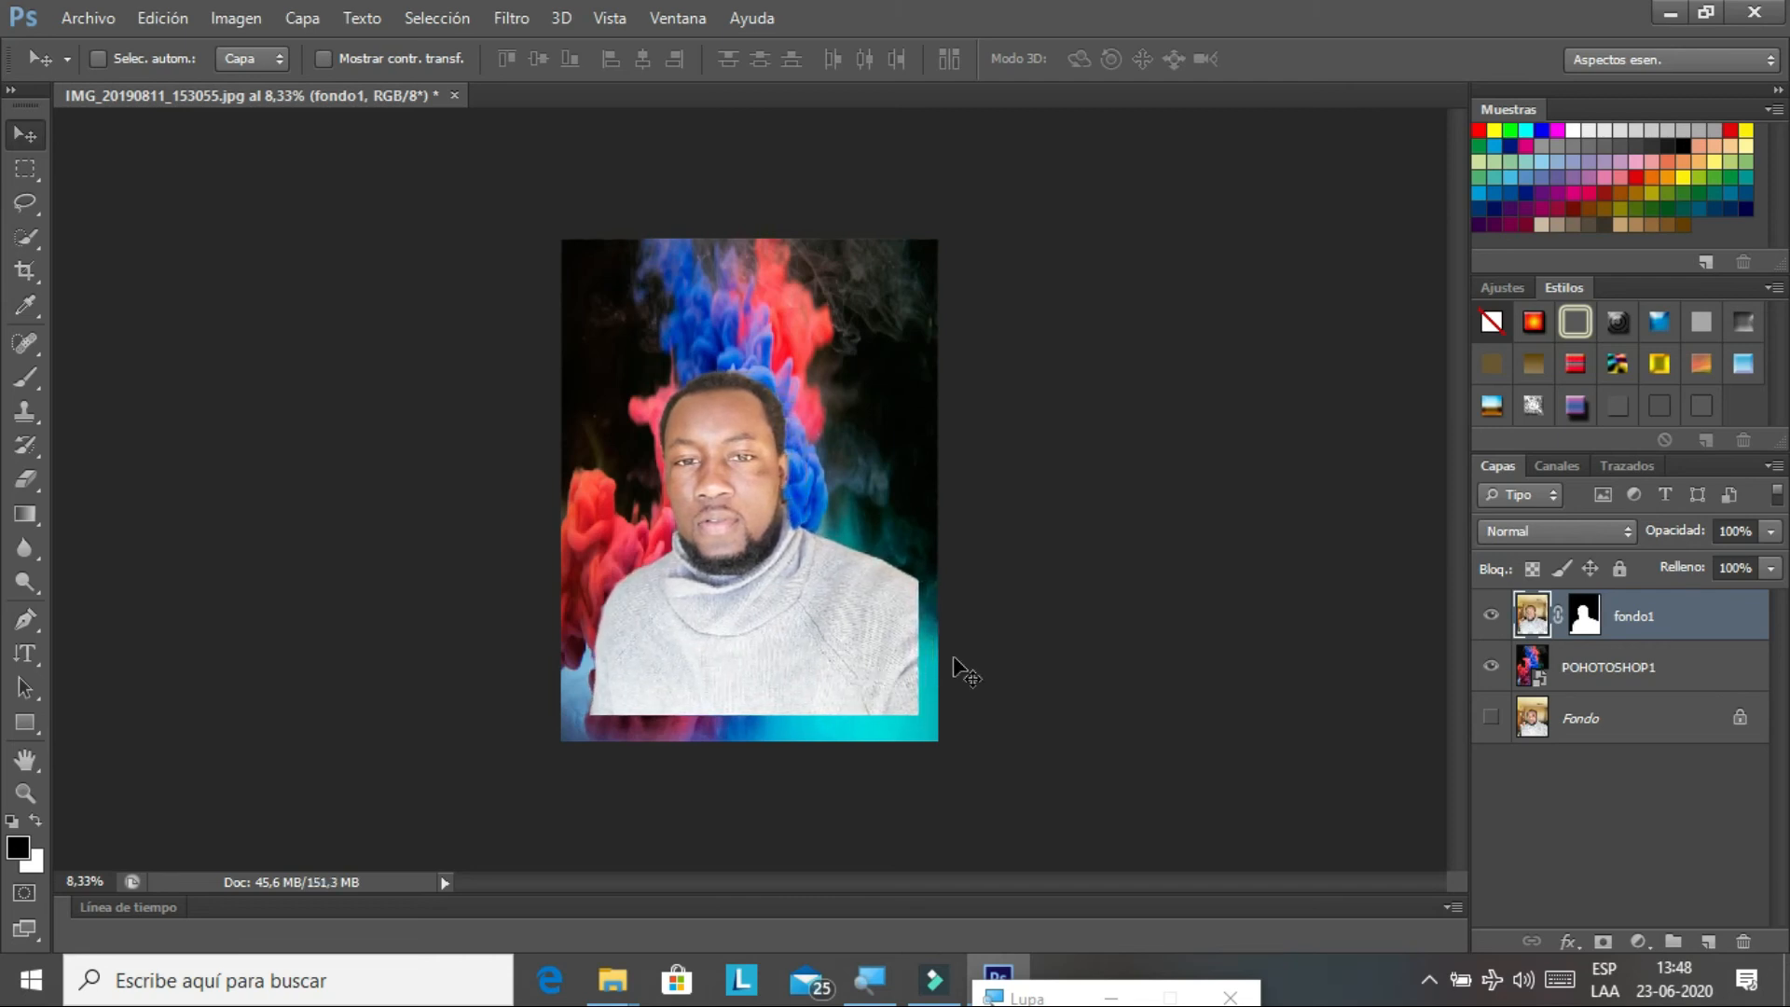
pyautogui.moveTo(851, 606); pyautogui.dragTo(866, 631)
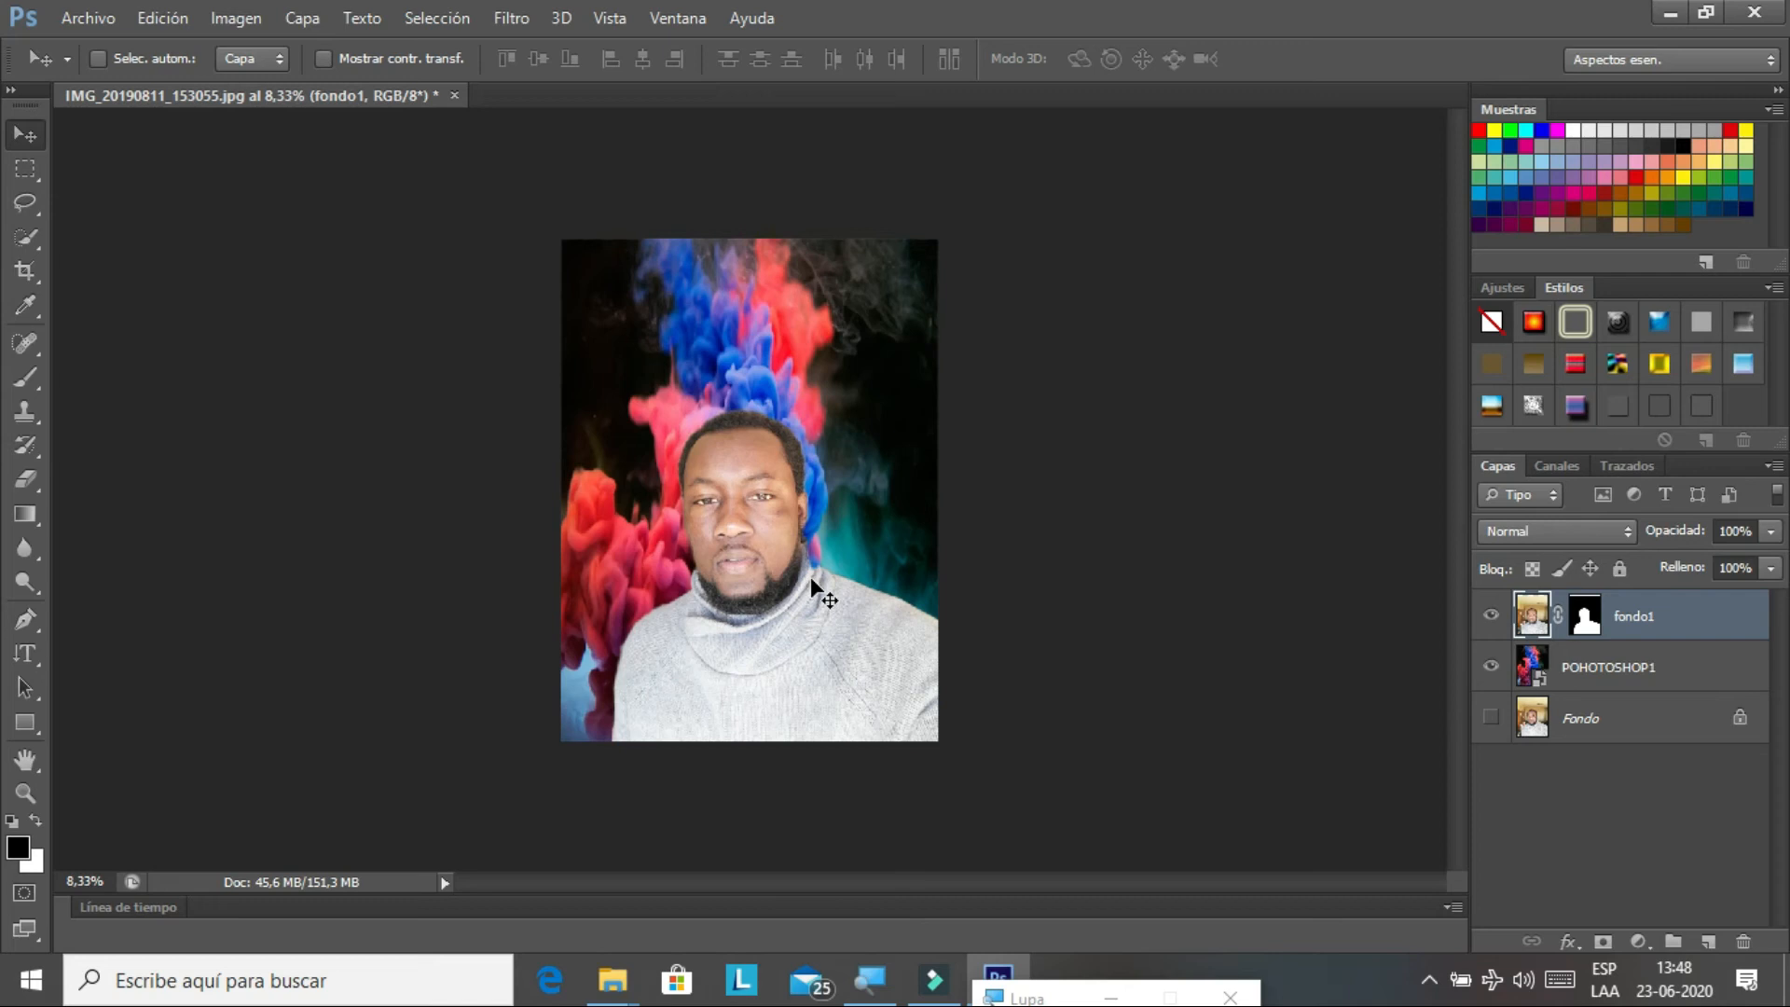
pyautogui.click(1620, 671)
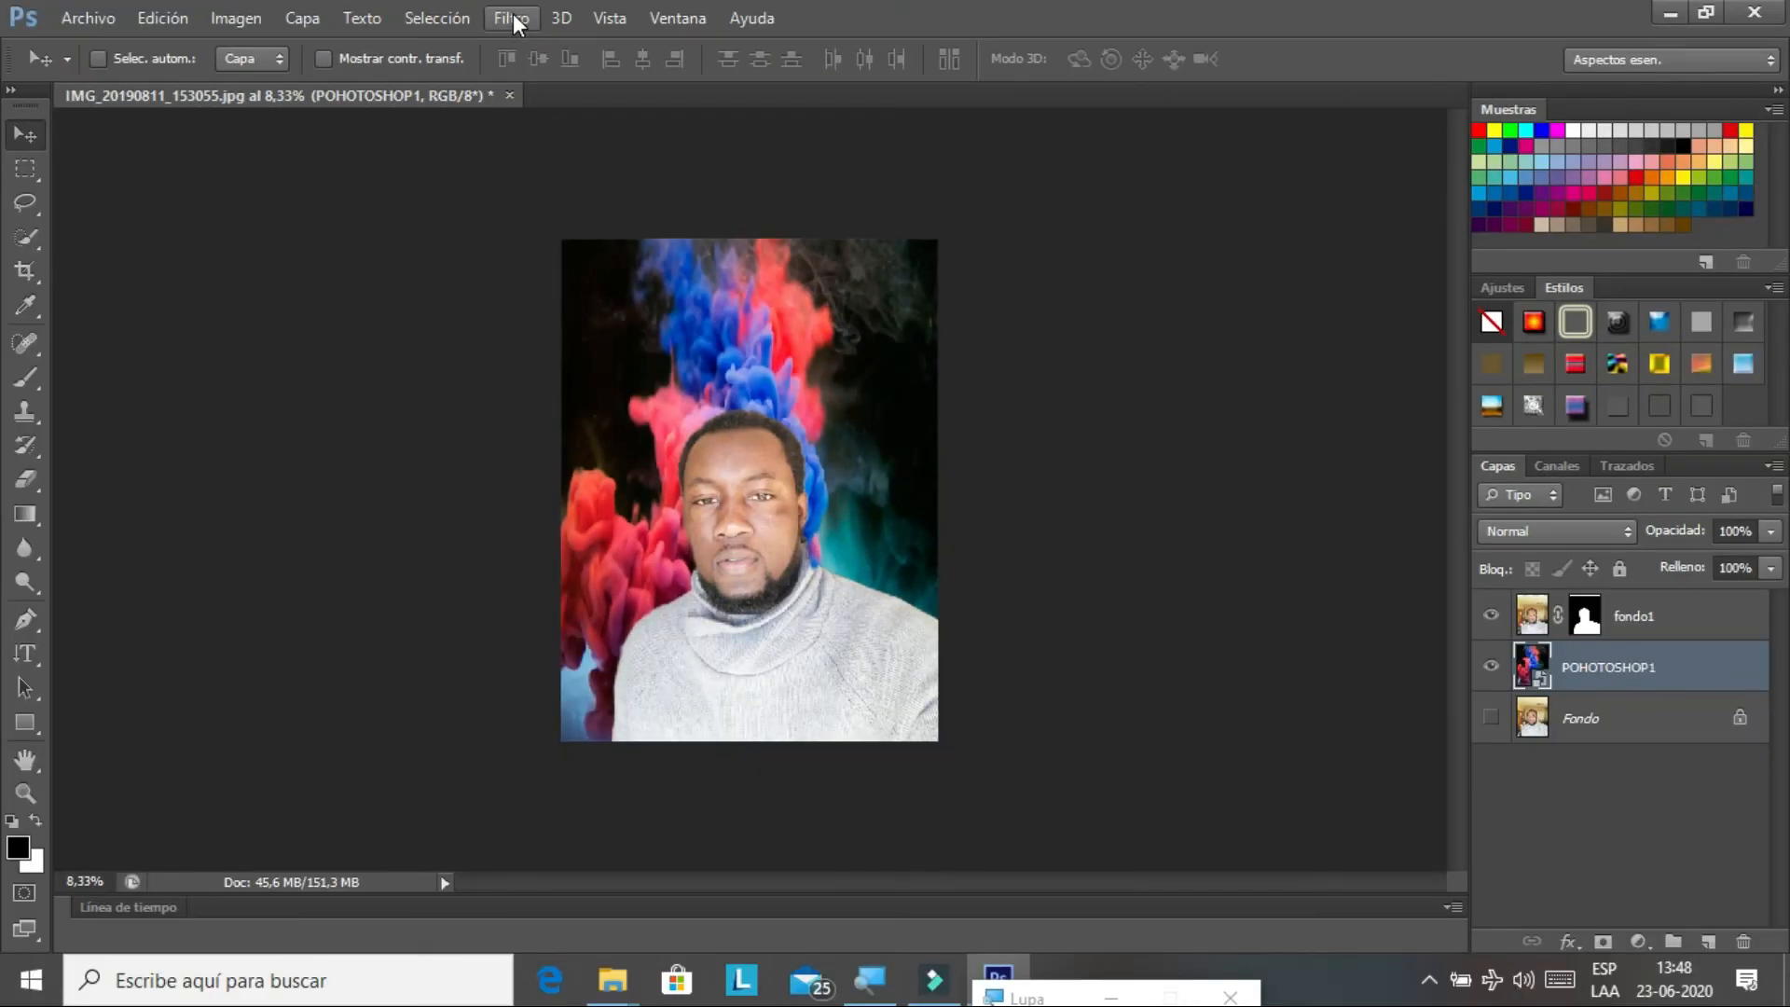
# Apply a Gaussian blur (Desenfoque gaussiano) of radius 40,1 pixels to the POHOTOSHOP1 smoke layer
pyautogui.click(515, 20)
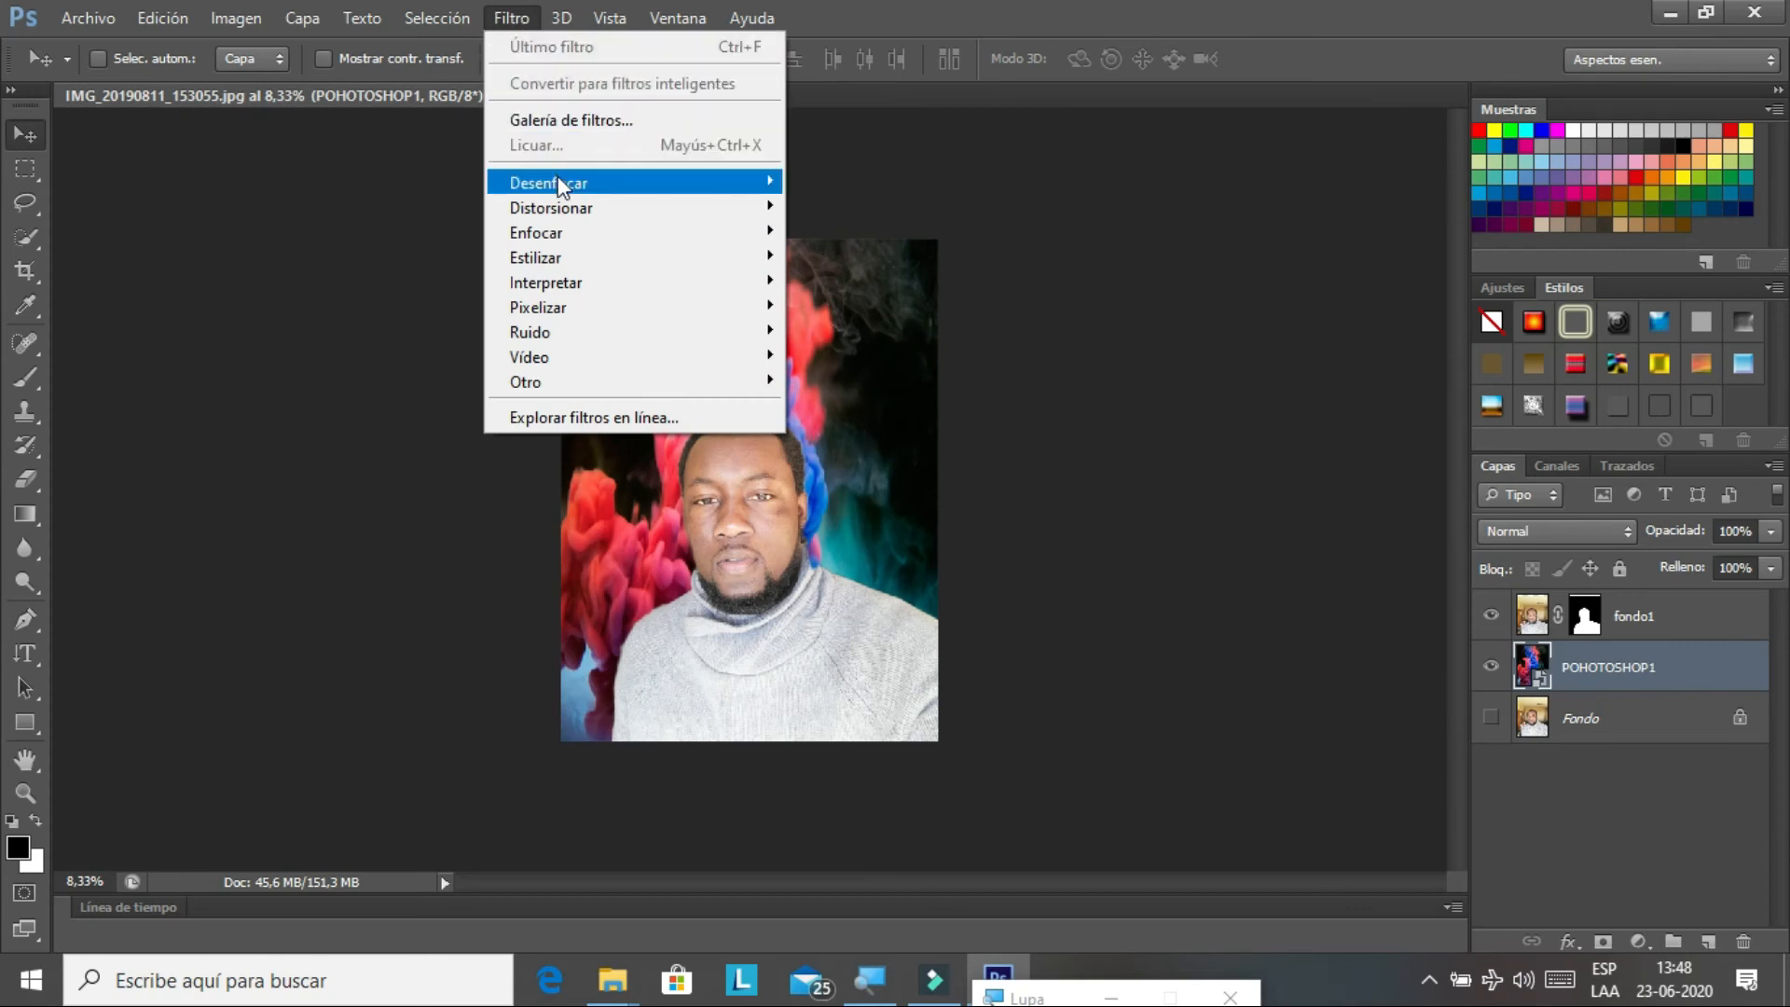
pyautogui.moveTo(562, 186)
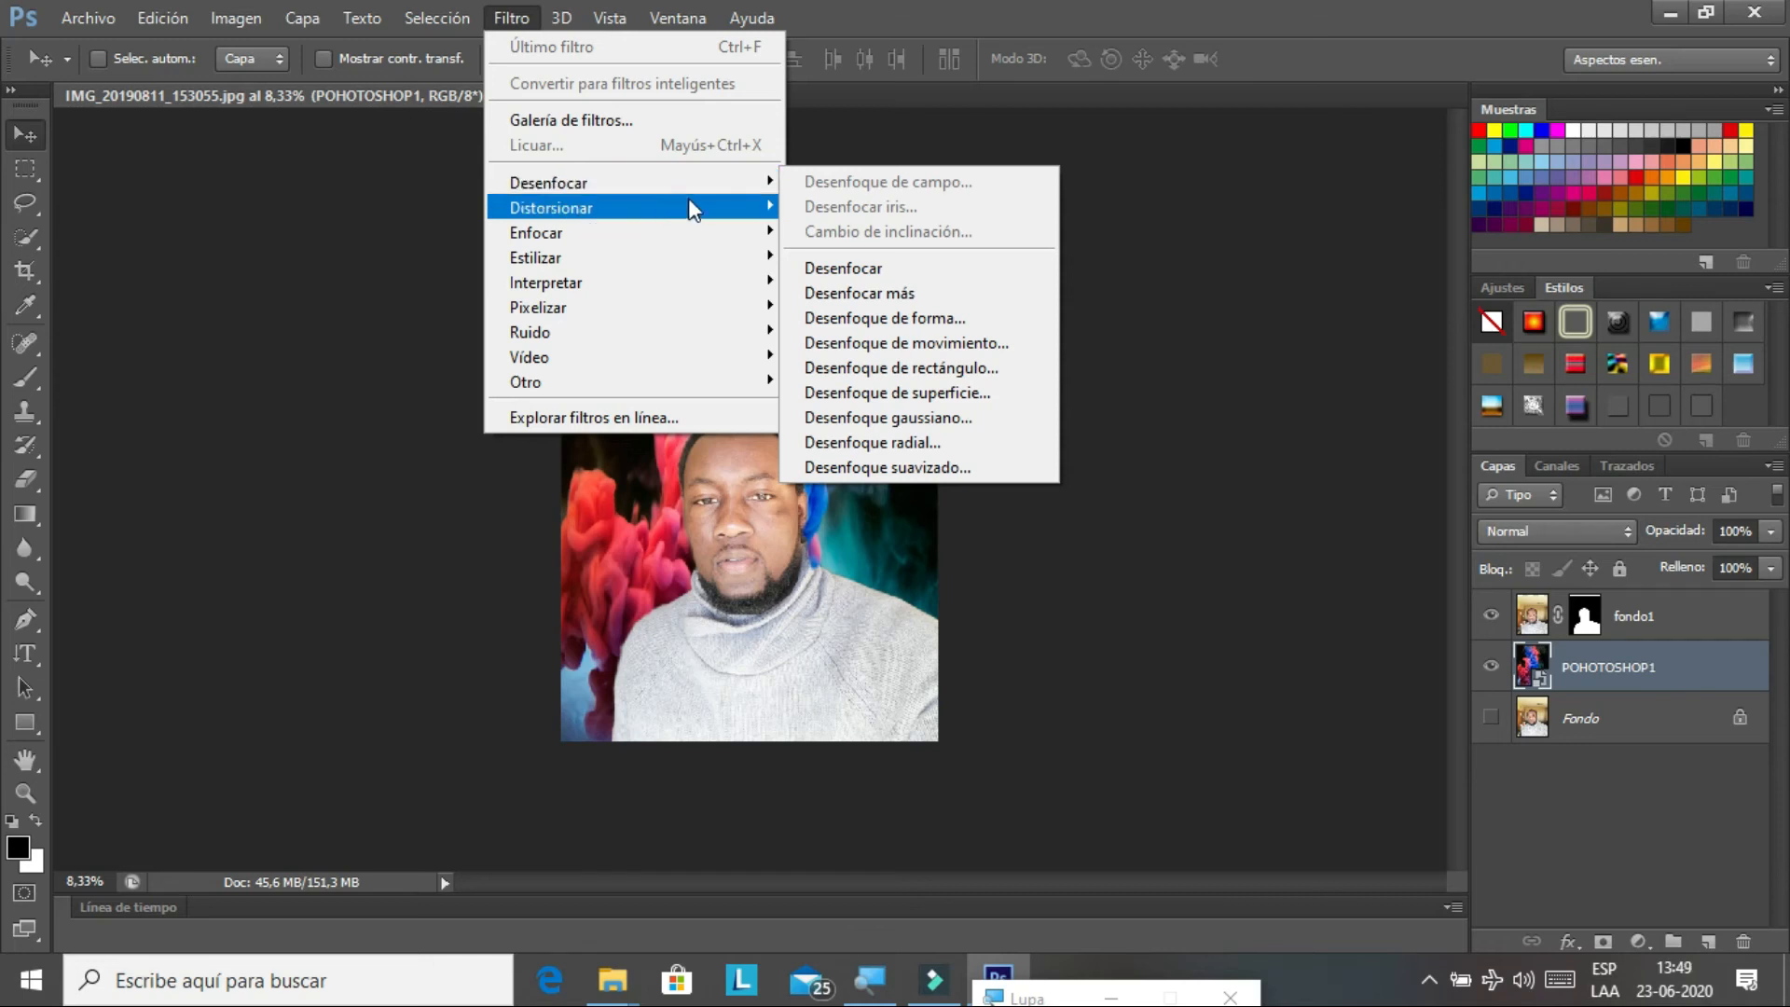
pyautogui.click(903, 423)
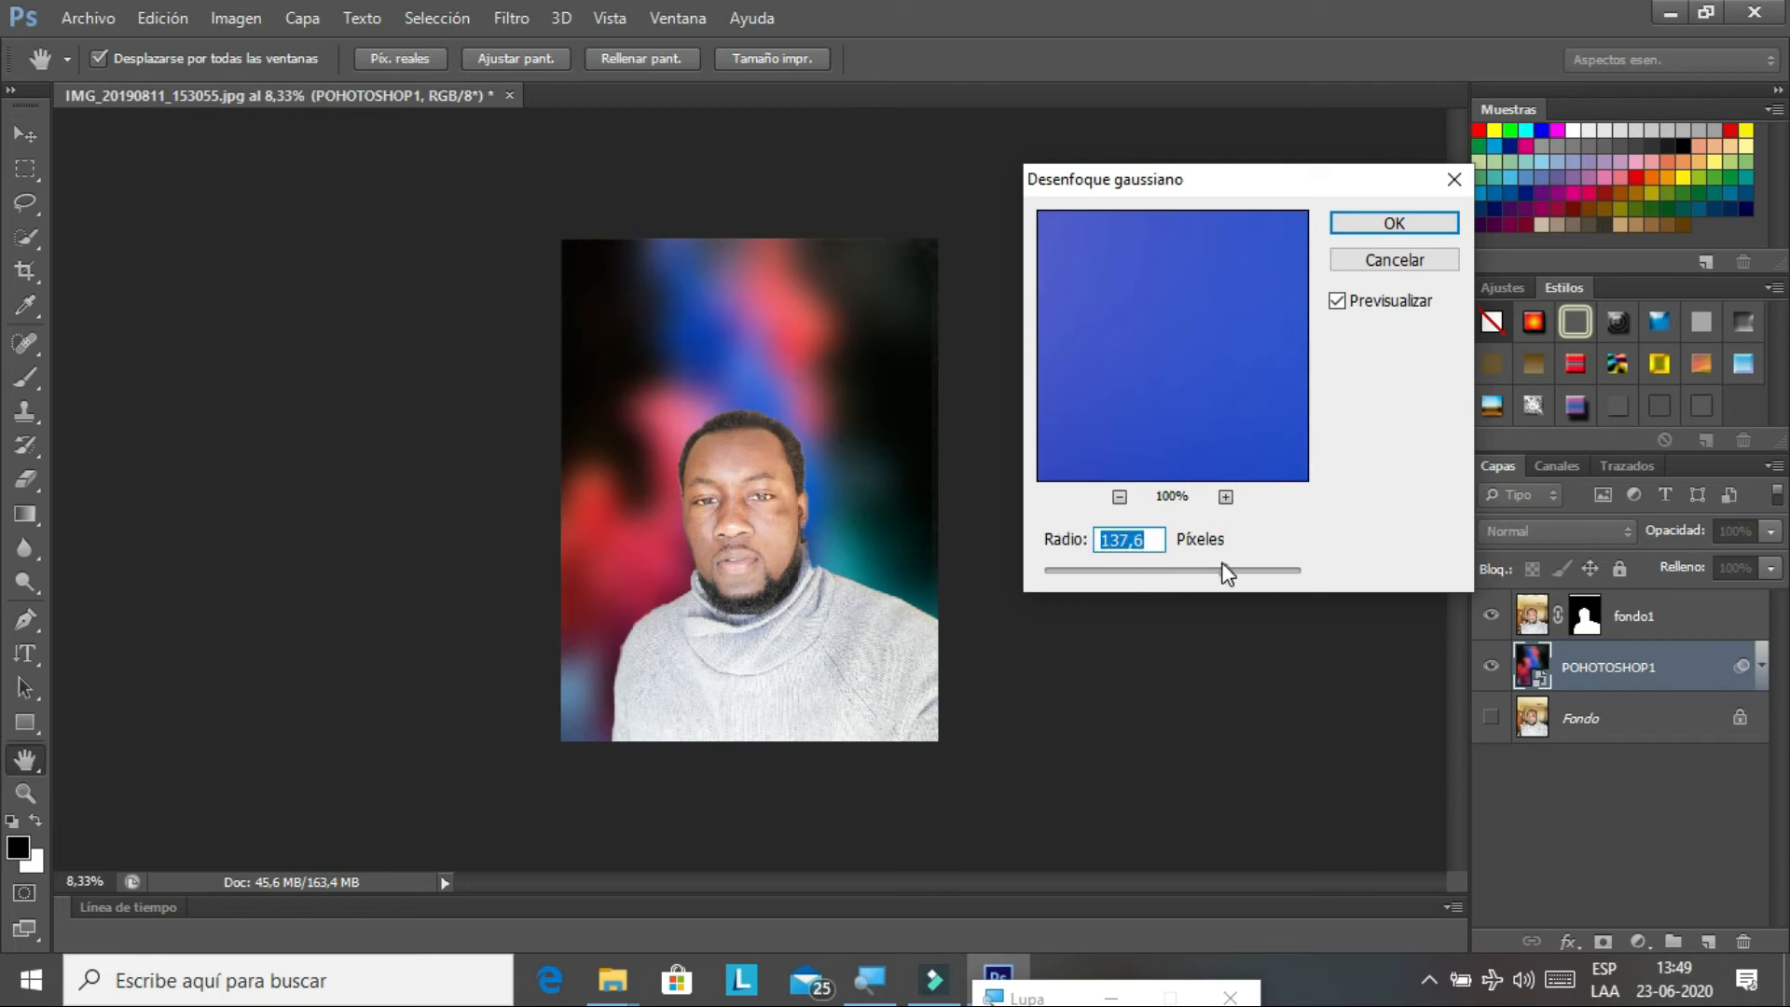
pyautogui.moveTo(1227, 574); pyautogui.dragTo(1117, 589)
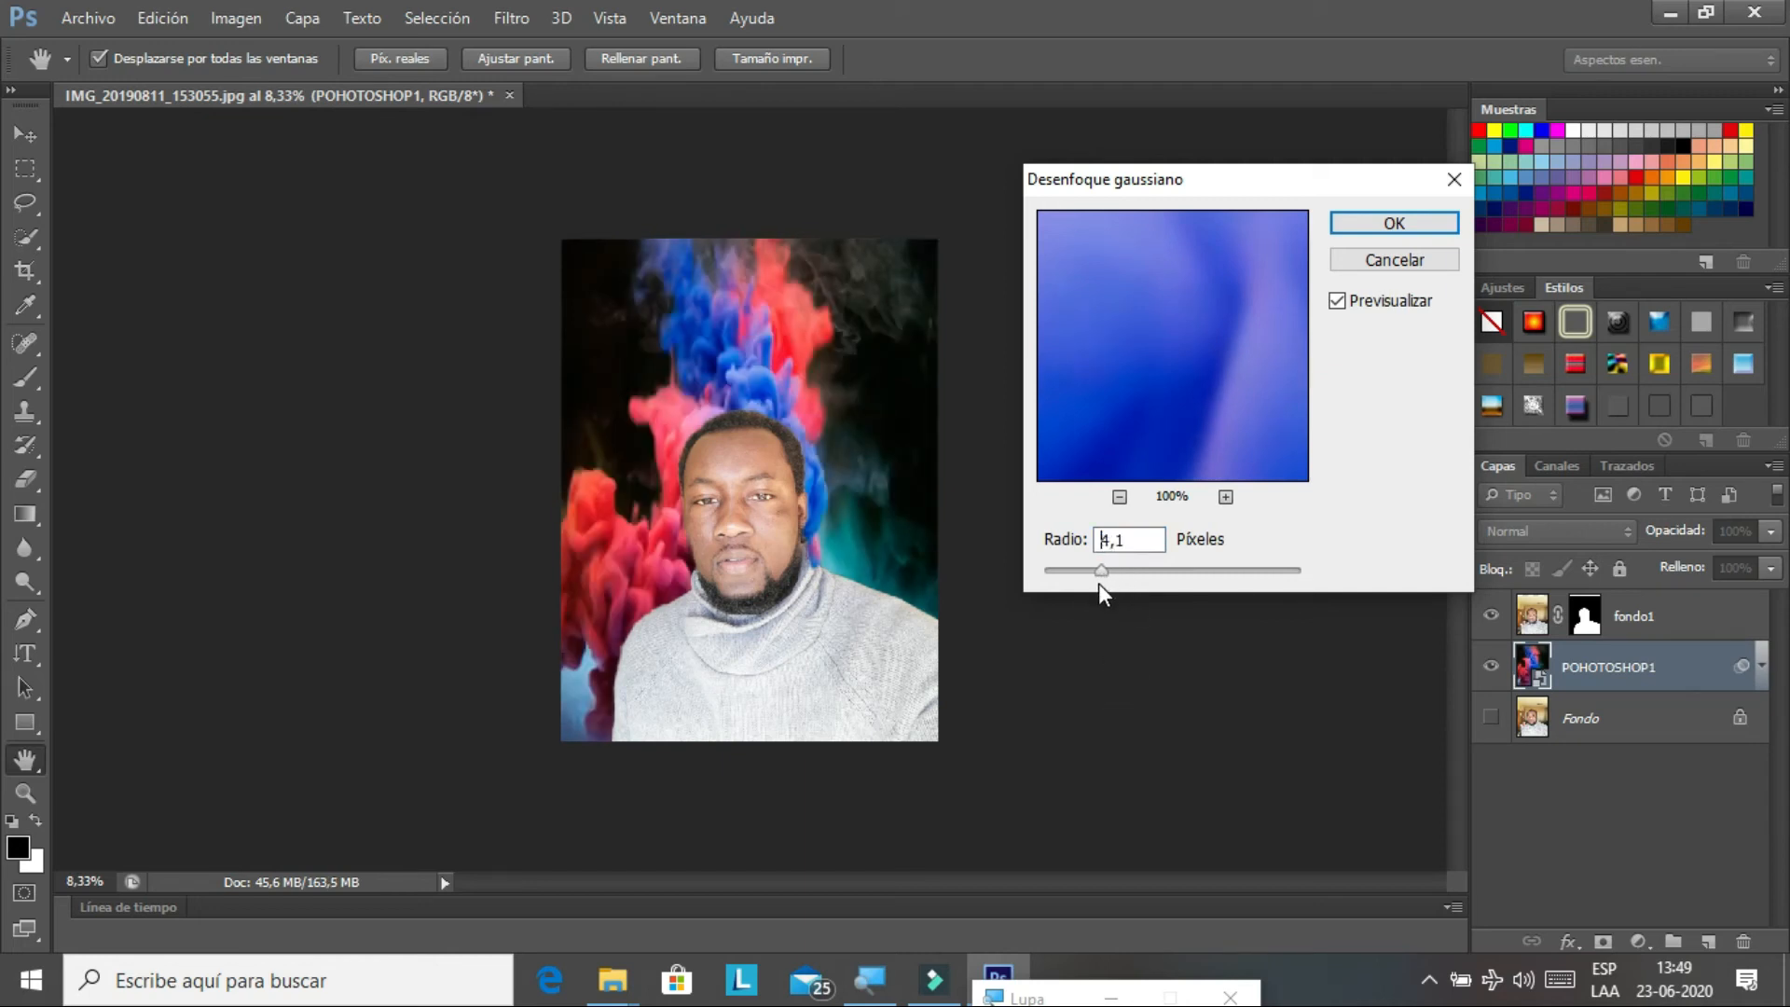
pyautogui.moveTo(1070, 597); pyautogui.dragTo(1292, 572)
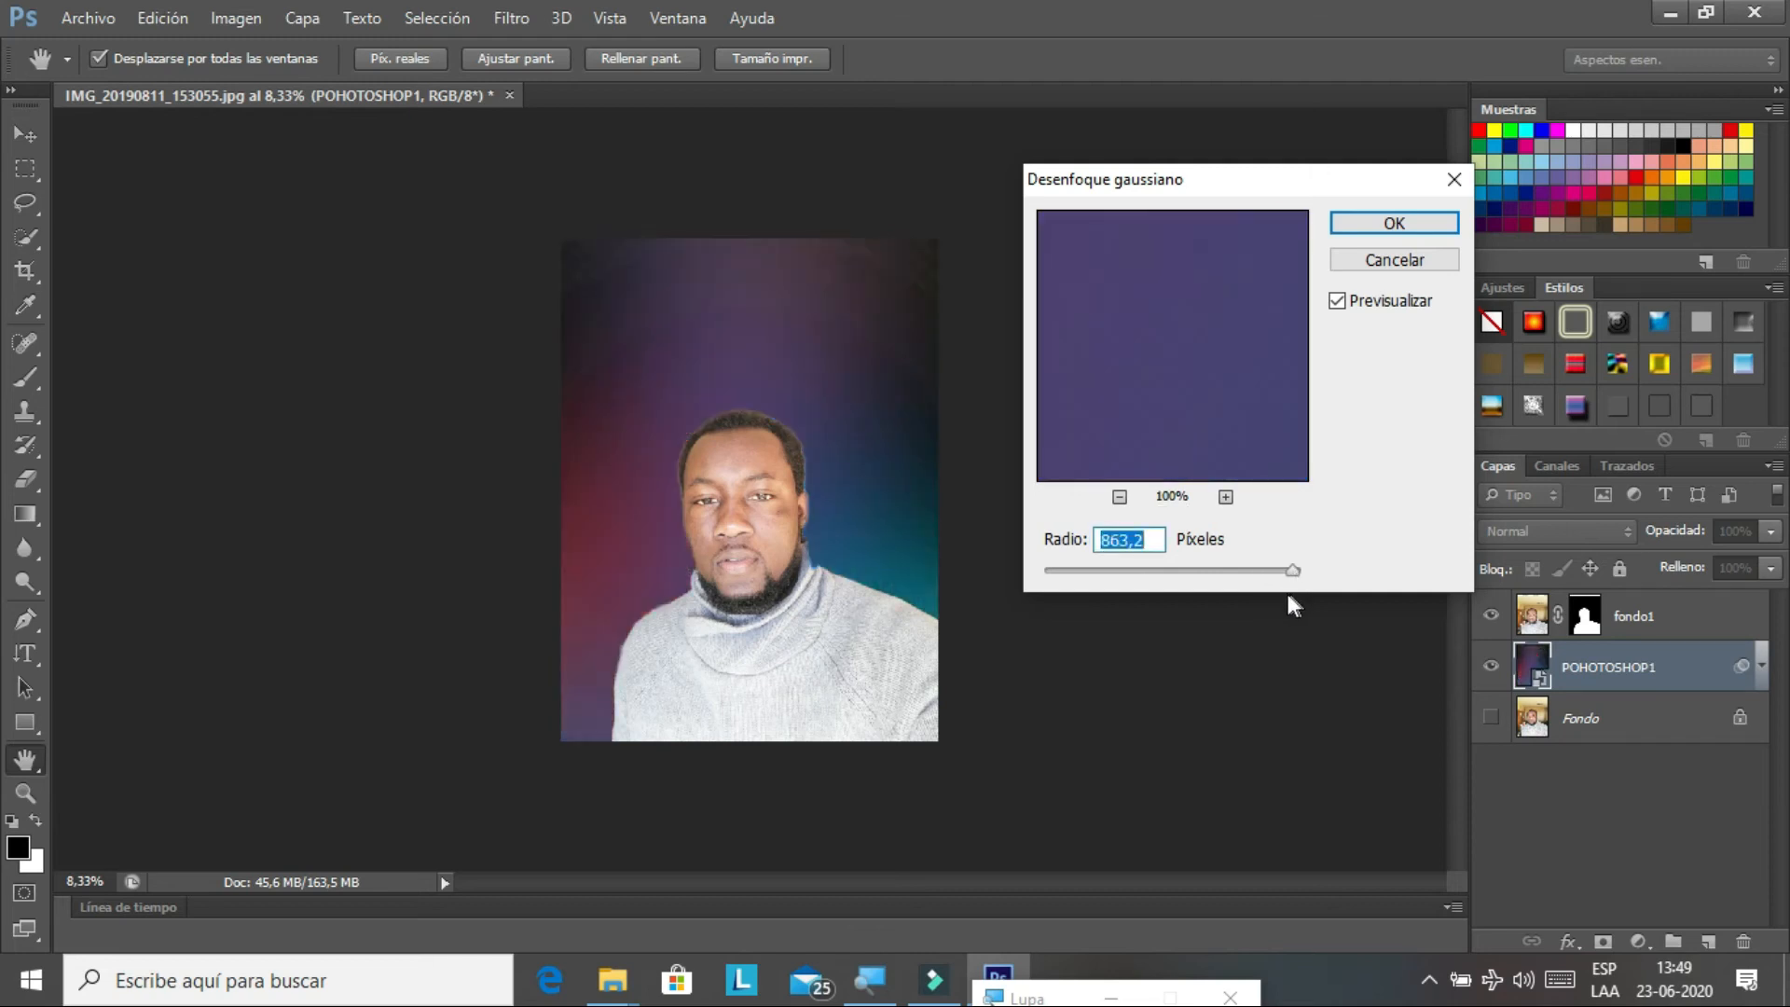
pyautogui.moveTo(1289, 574); pyautogui.dragTo(1166, 585)
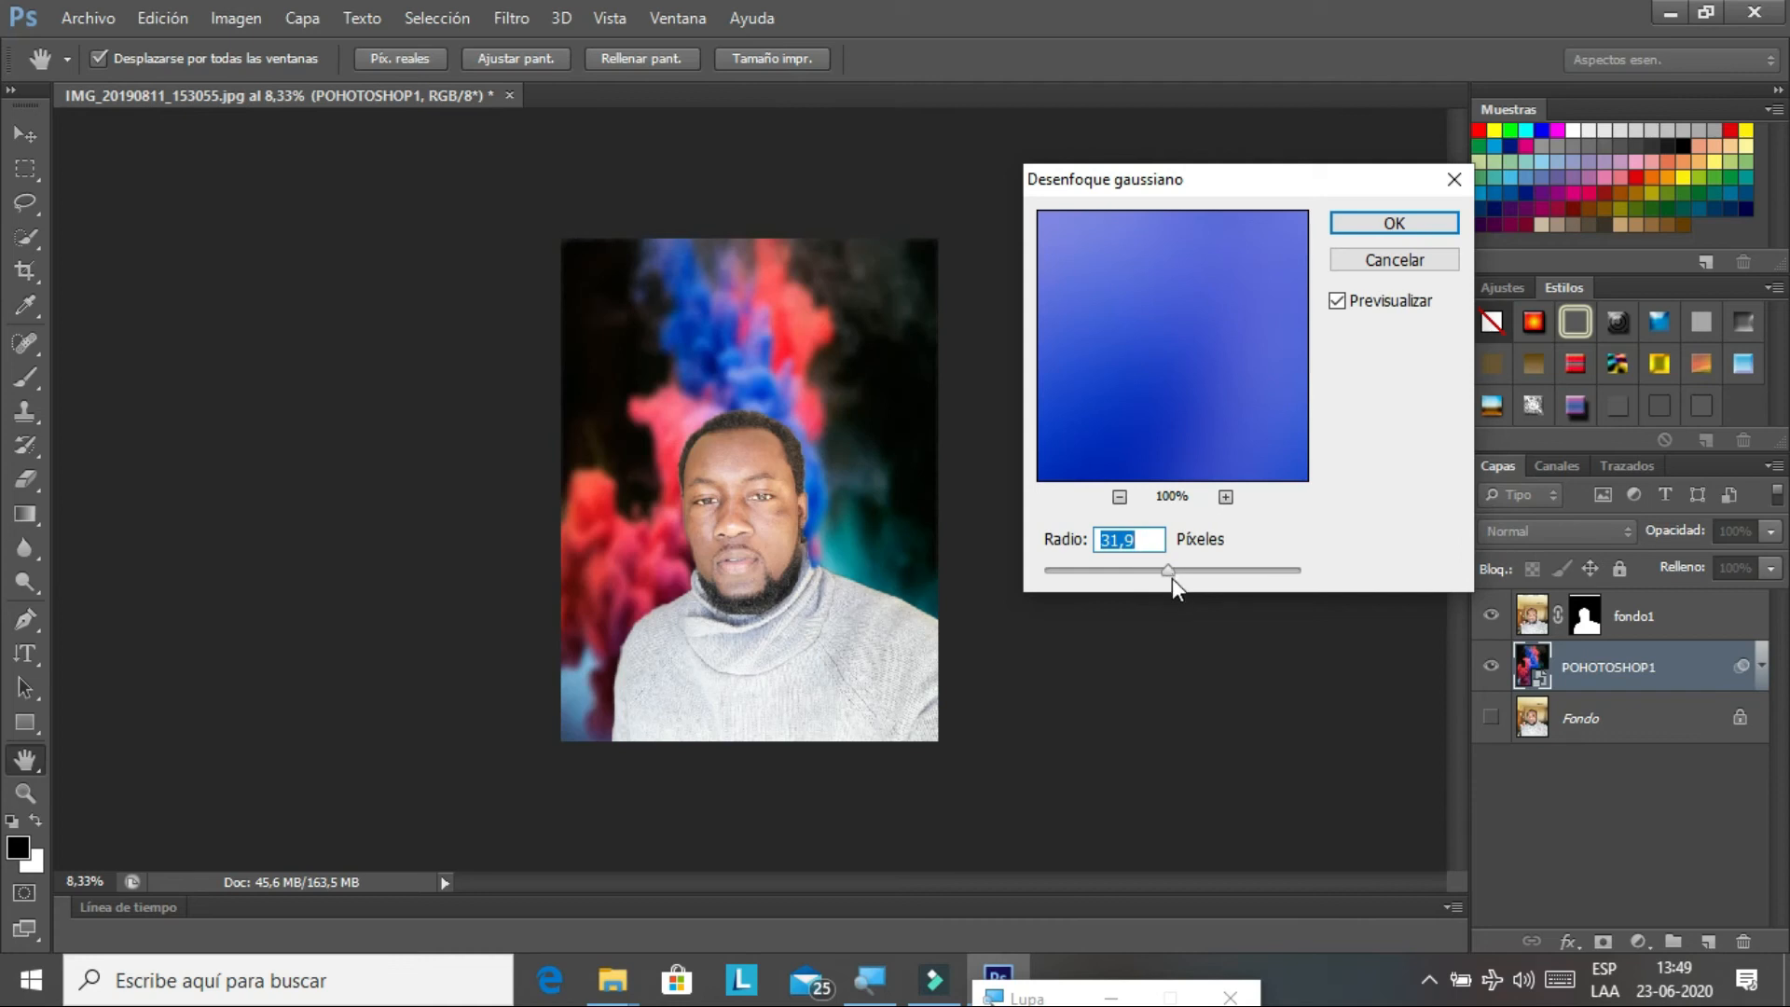
pyautogui.moveTo(1167, 570); pyautogui.dragTo(1174, 584)
pyautogui.click(1394, 224)
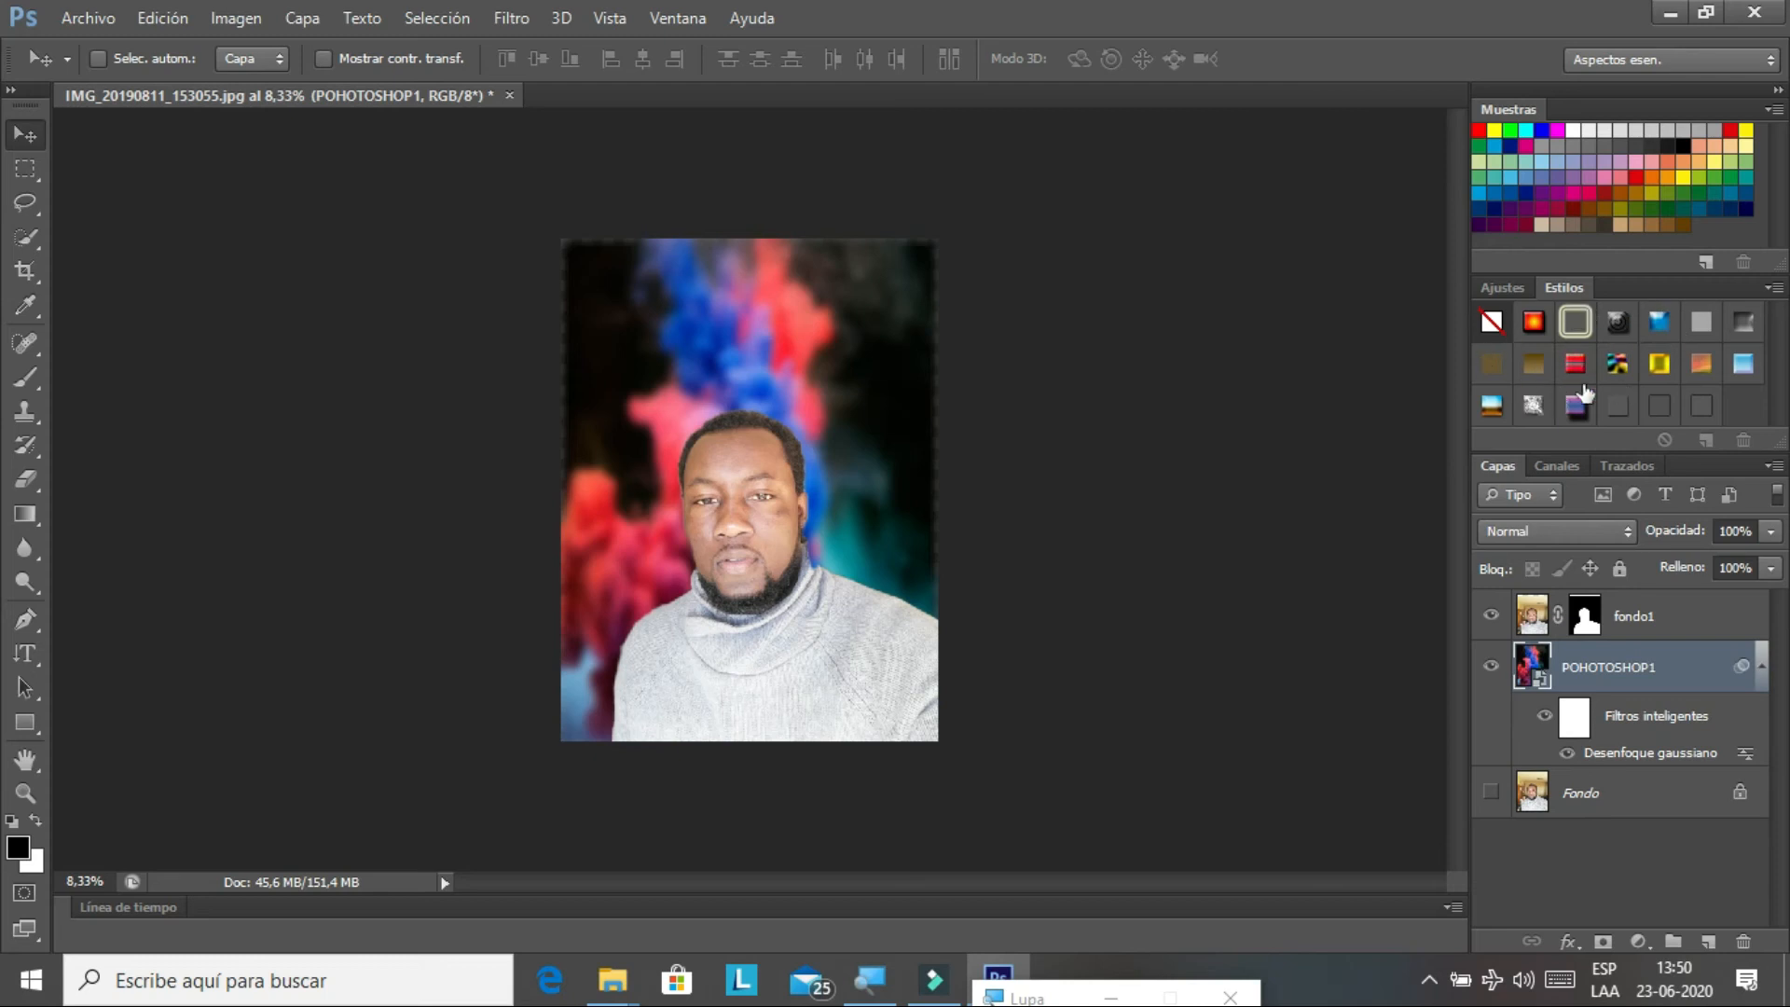
pyautogui.click(1662, 369)
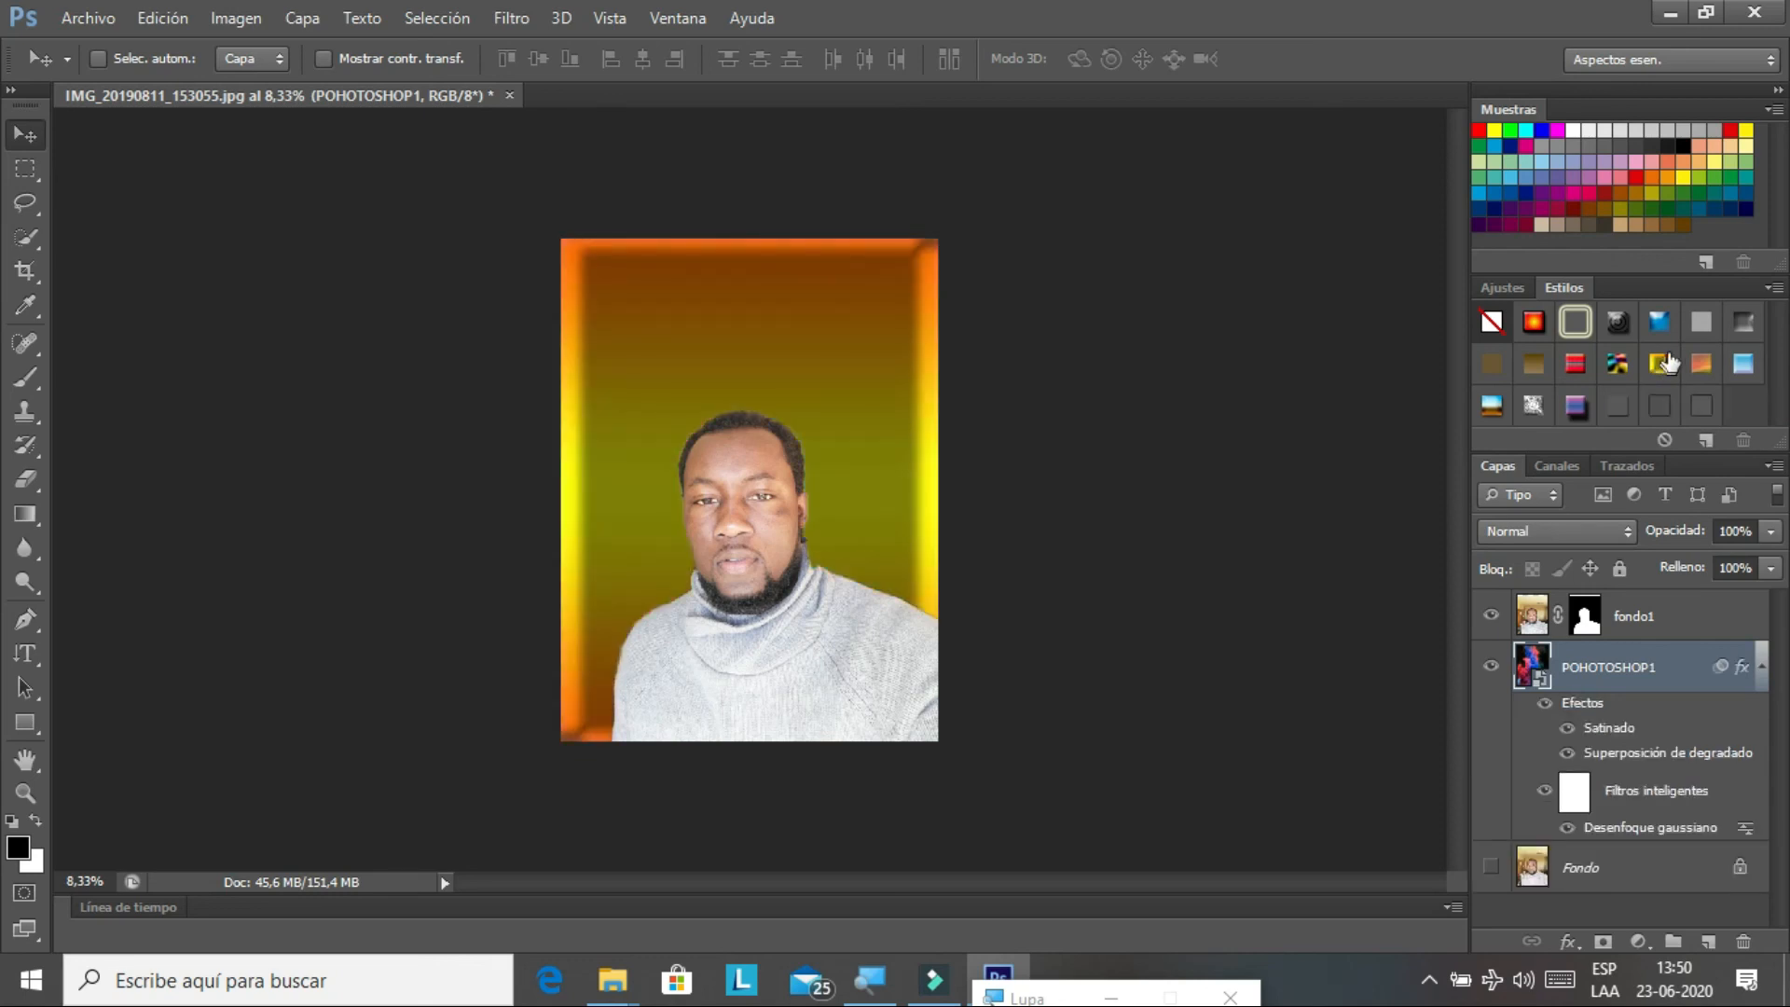
# Try a series of preset styles on POHOTOSHOP1, finishing with the Resplandor de aro doble glow
pyautogui.click(1664, 329)
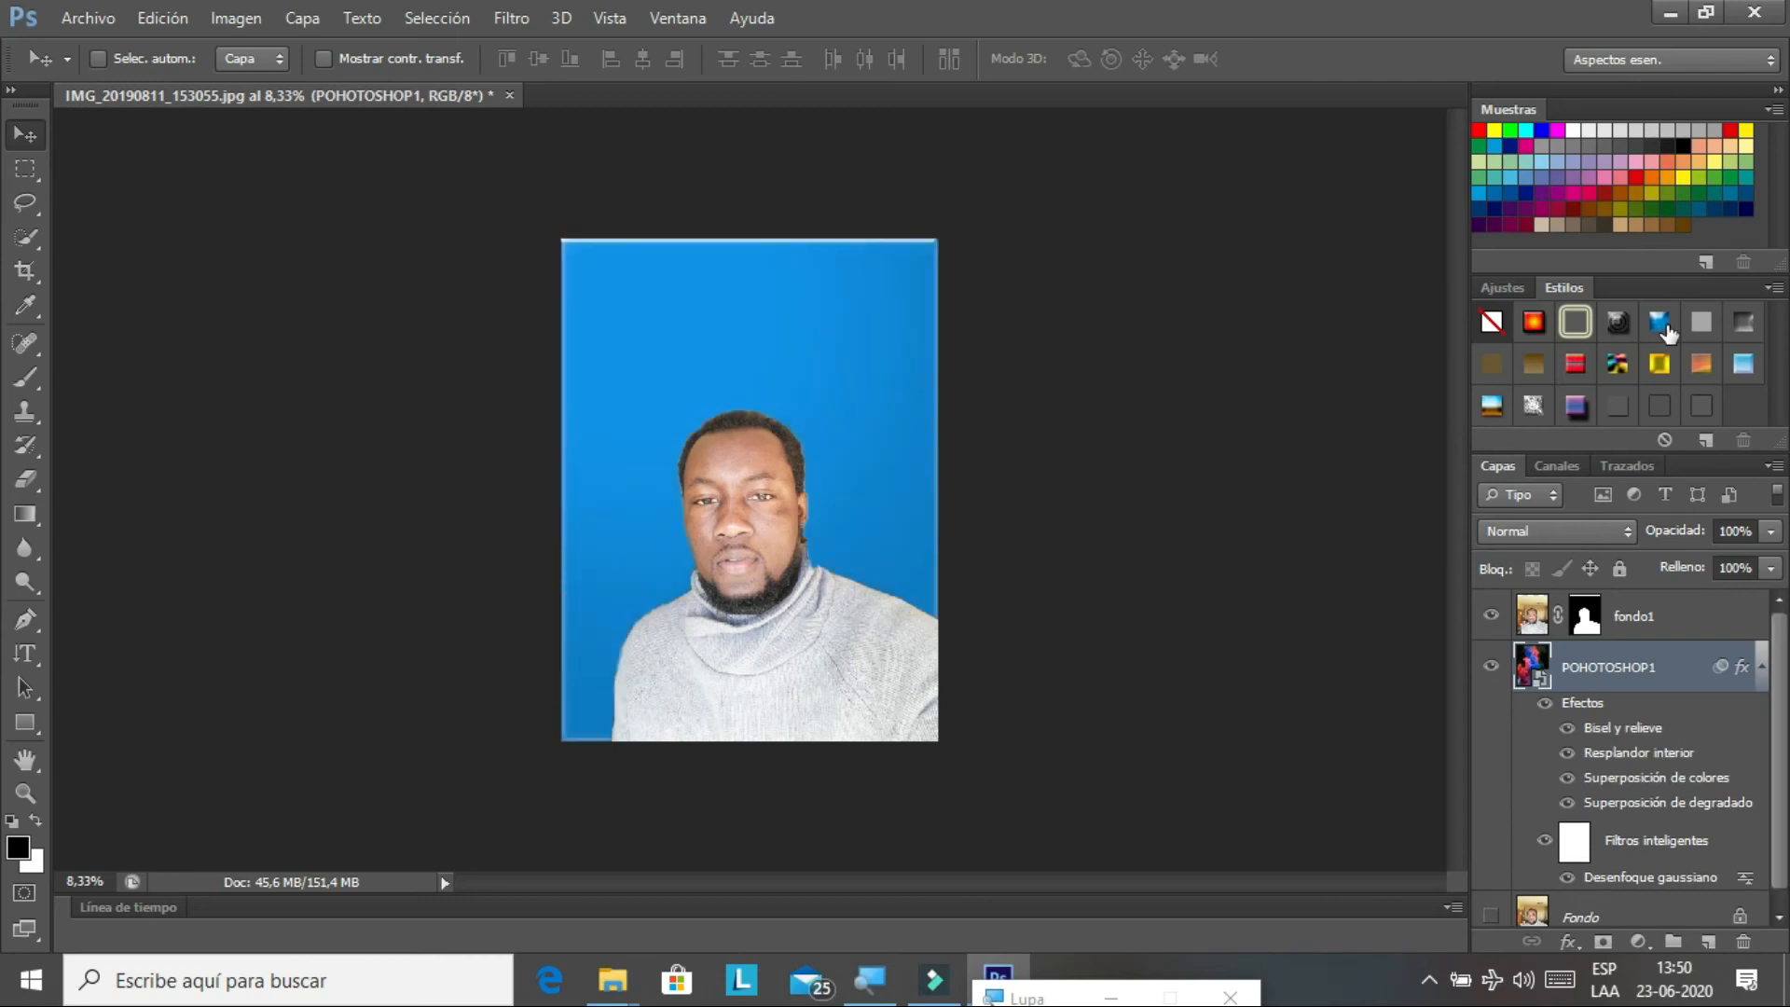
pyautogui.click(1698, 326)
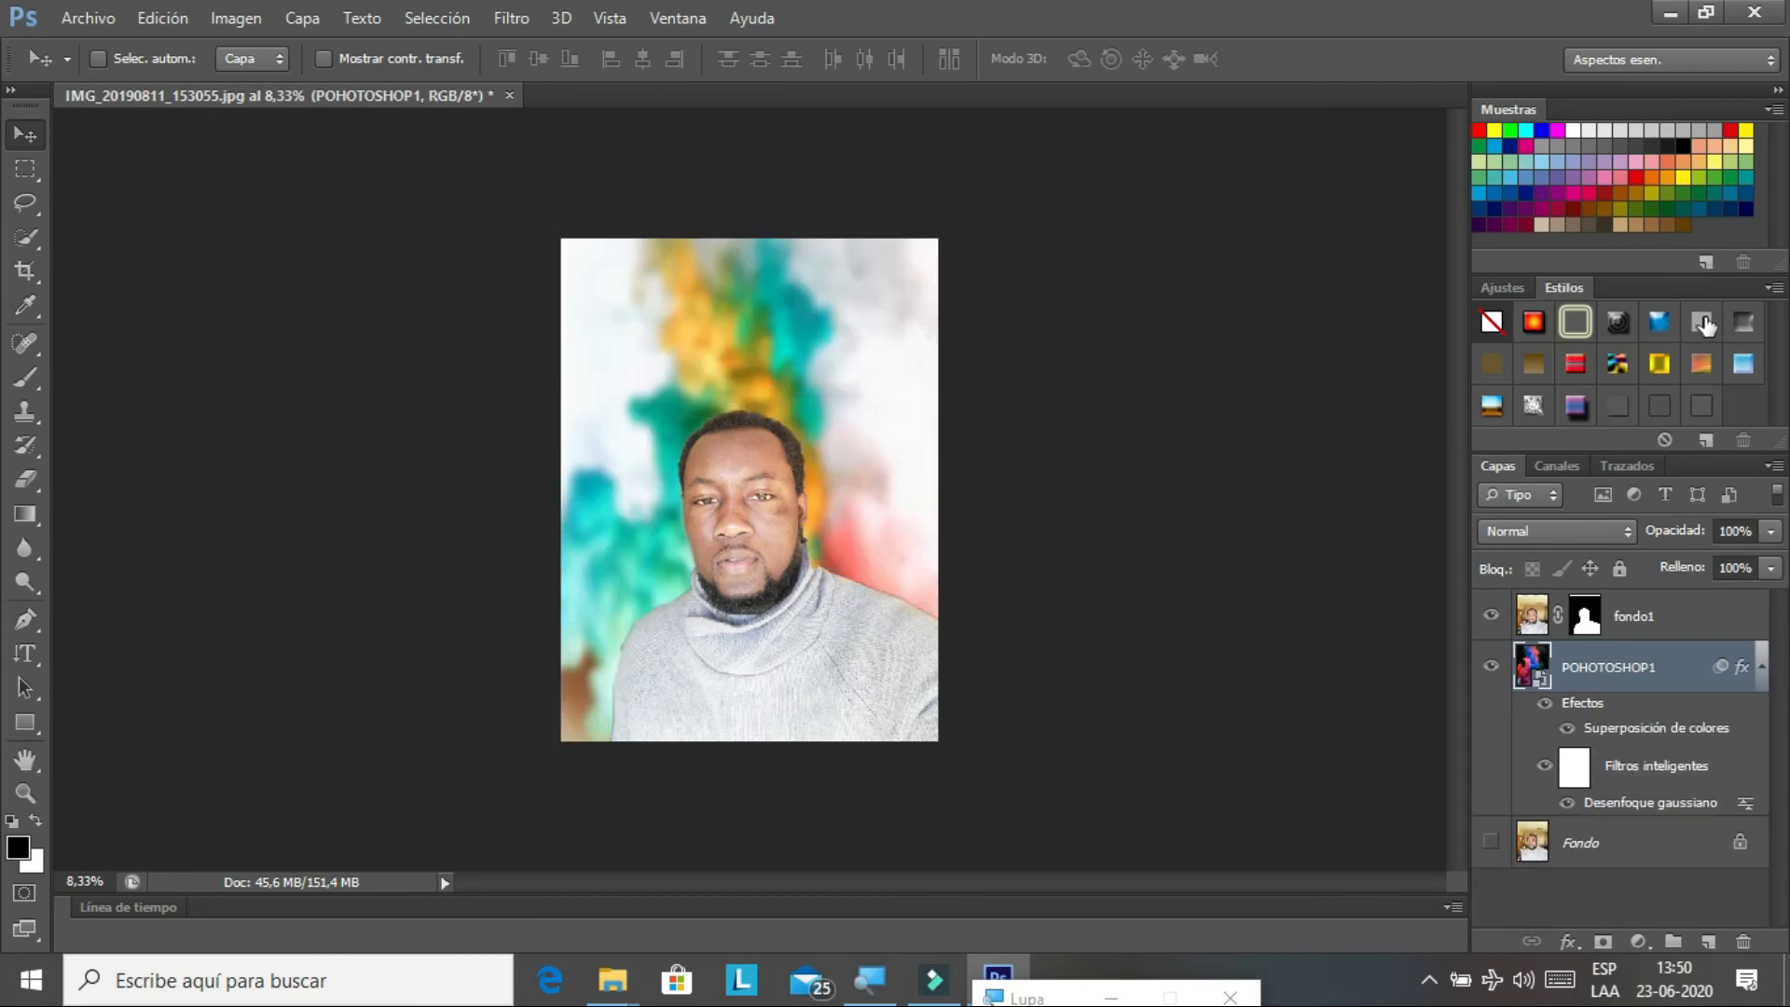
pyautogui.click(1741, 327)
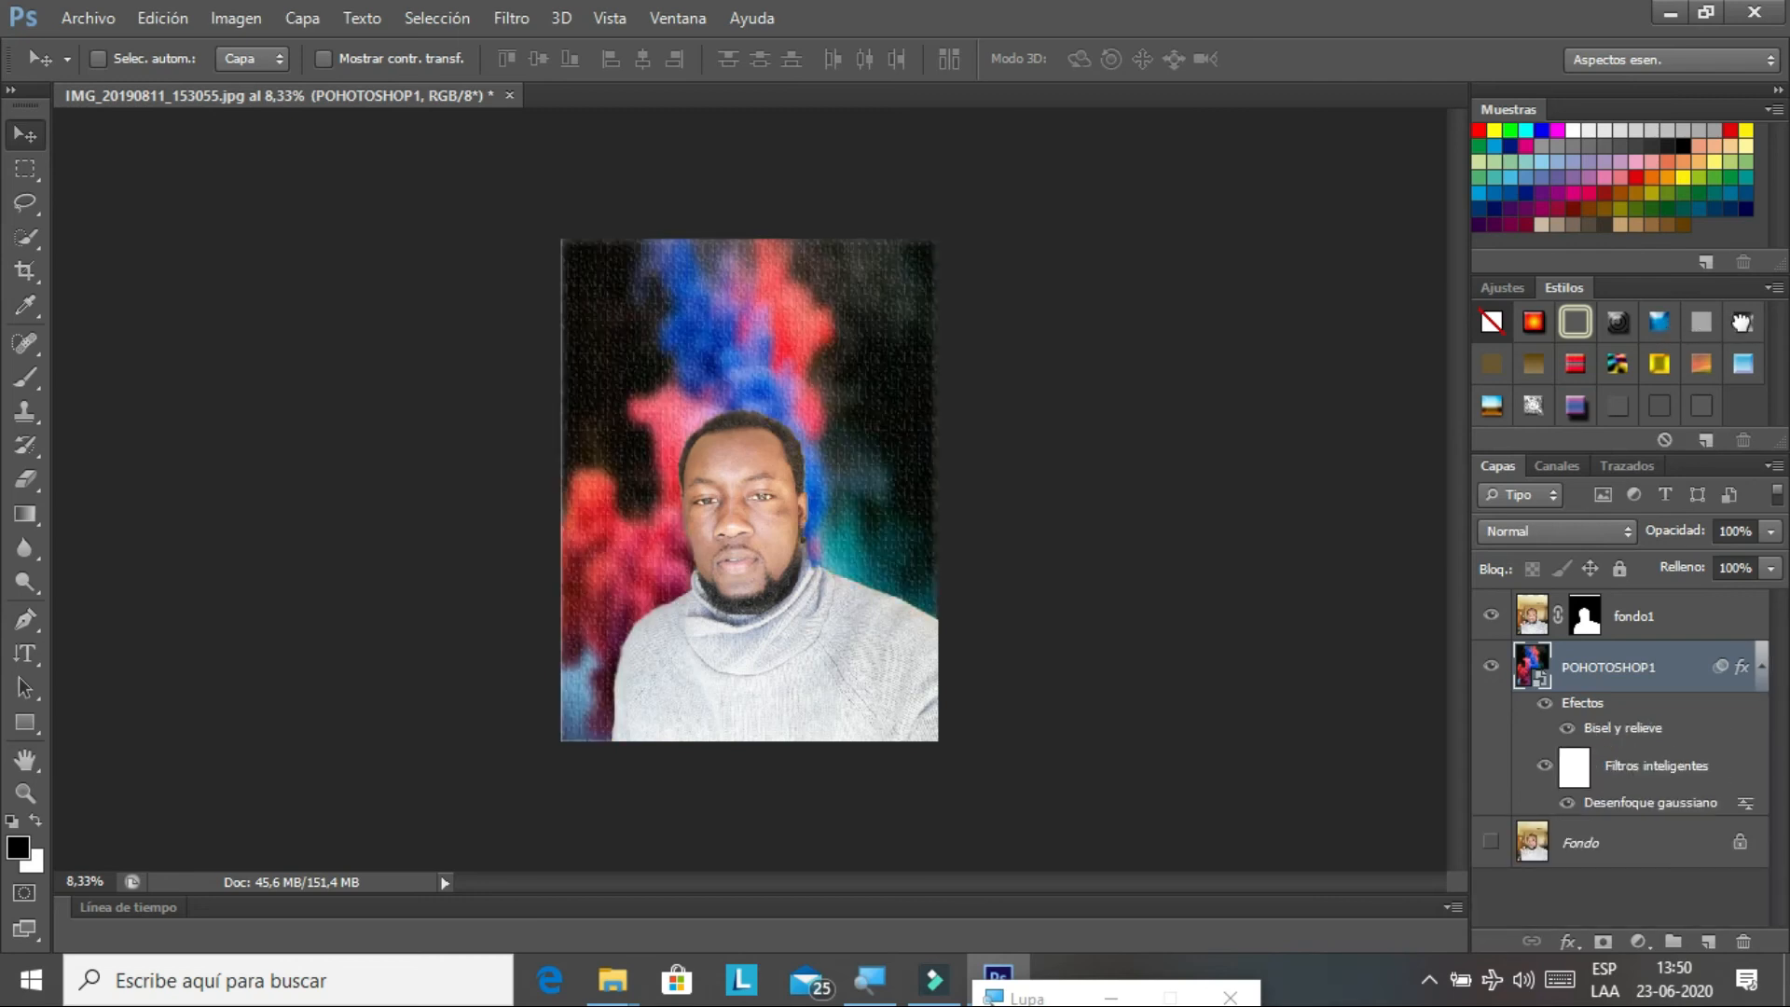
pyautogui.click(1743, 363)
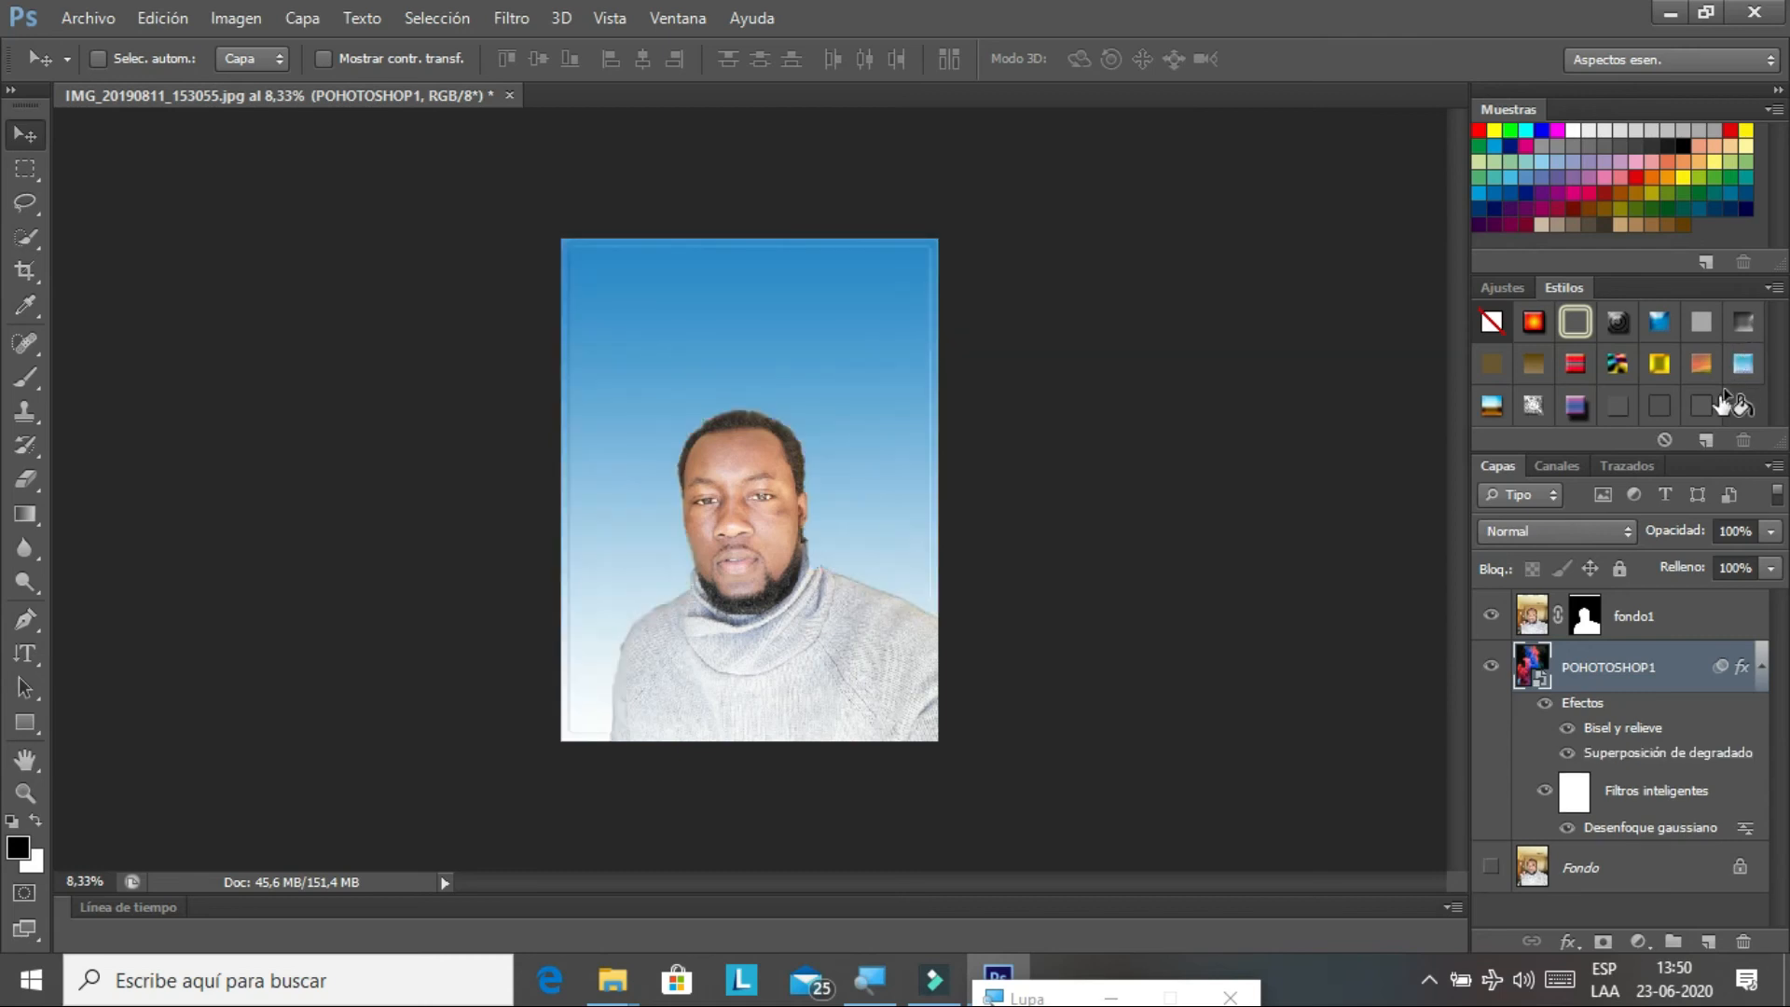
pyautogui.click(1585, 412)
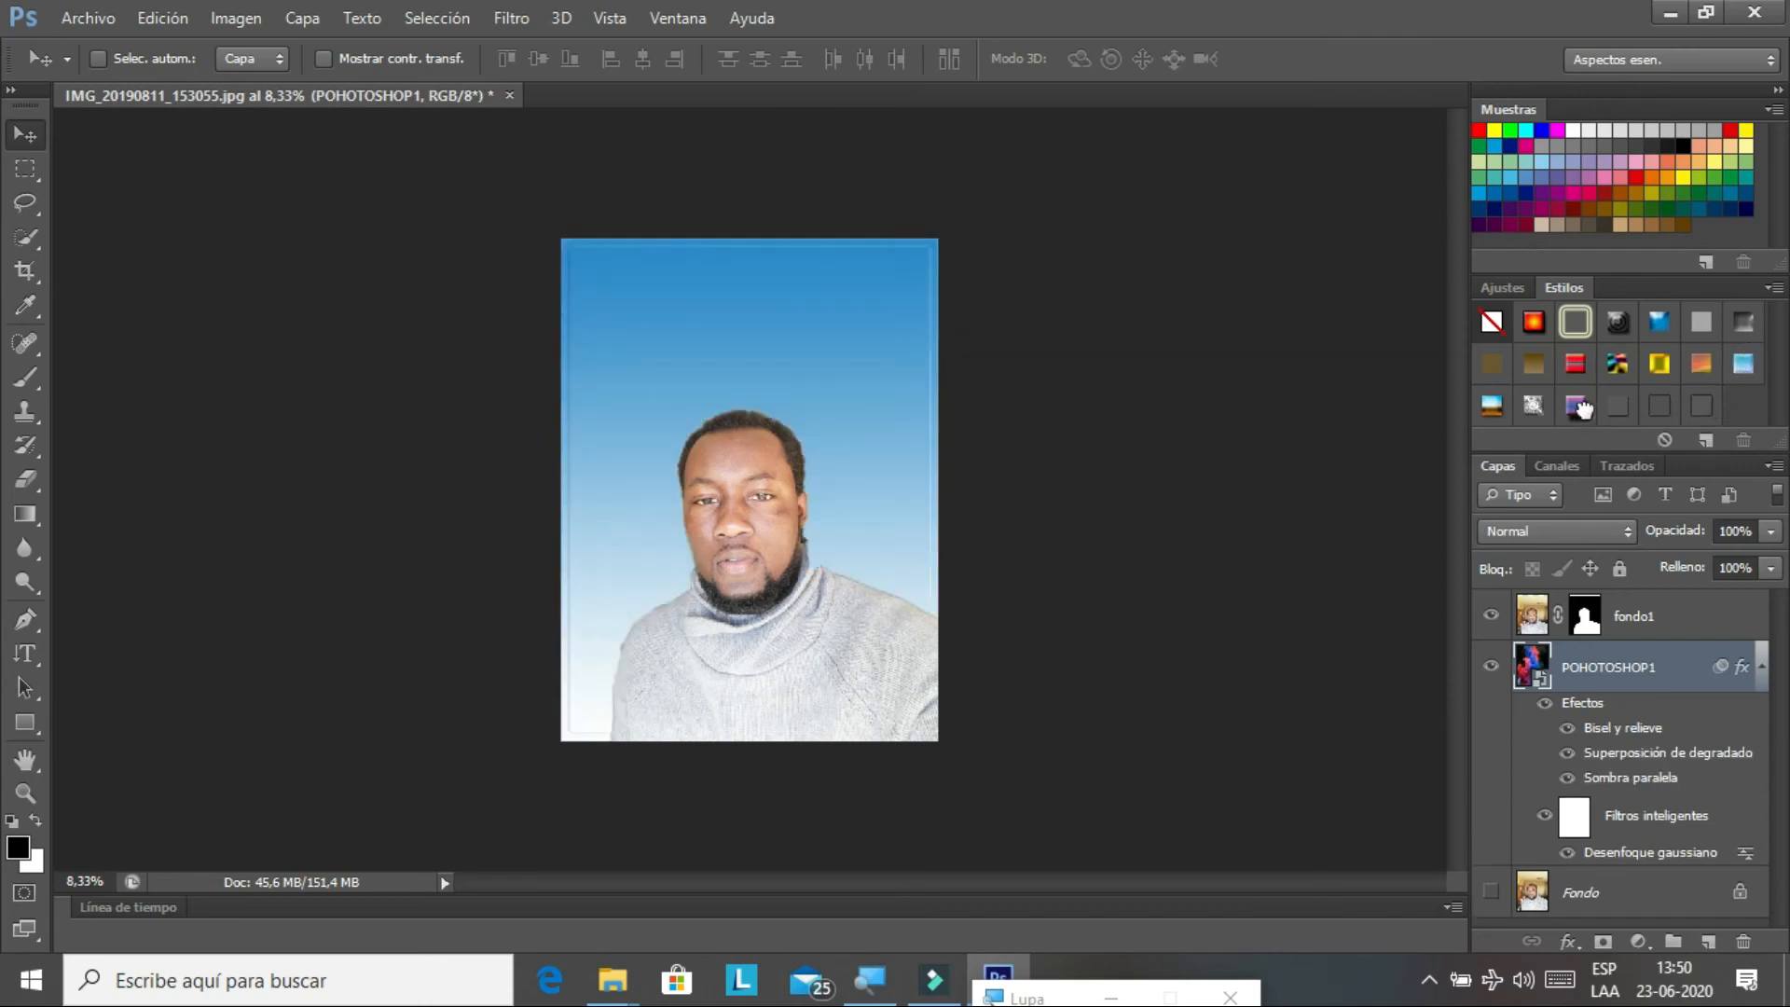
pyautogui.click(1538, 413)
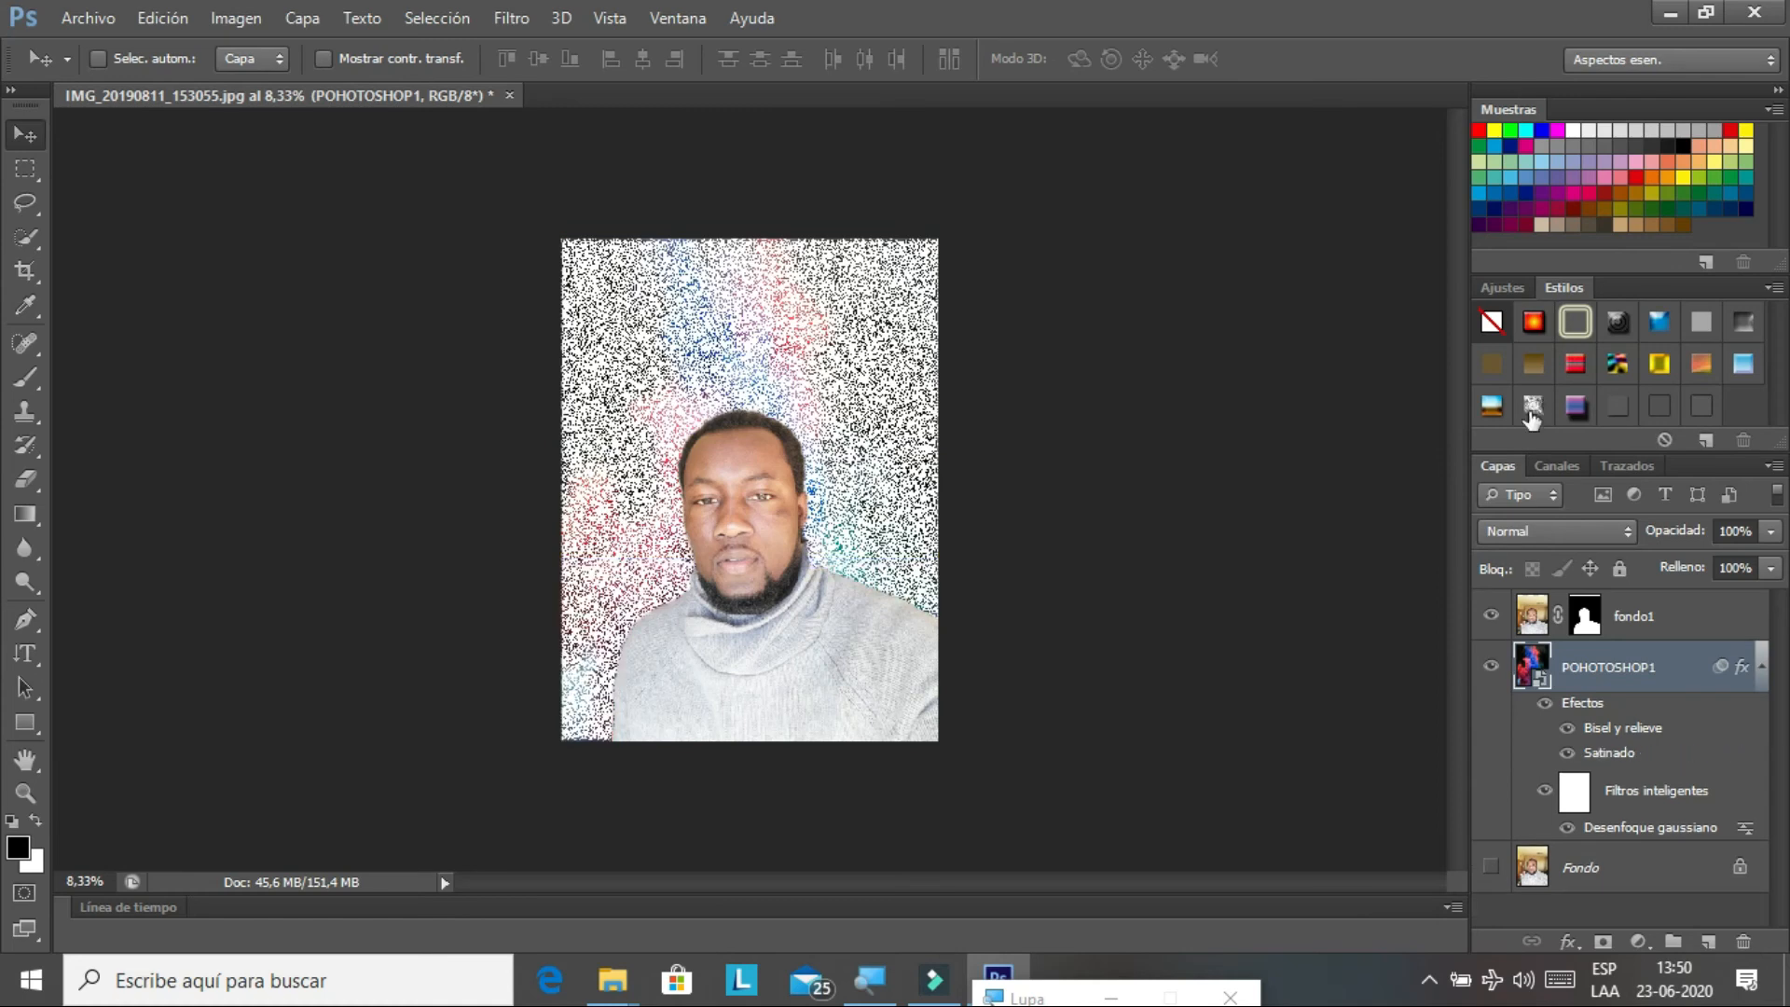
pyautogui.click(1491, 404)
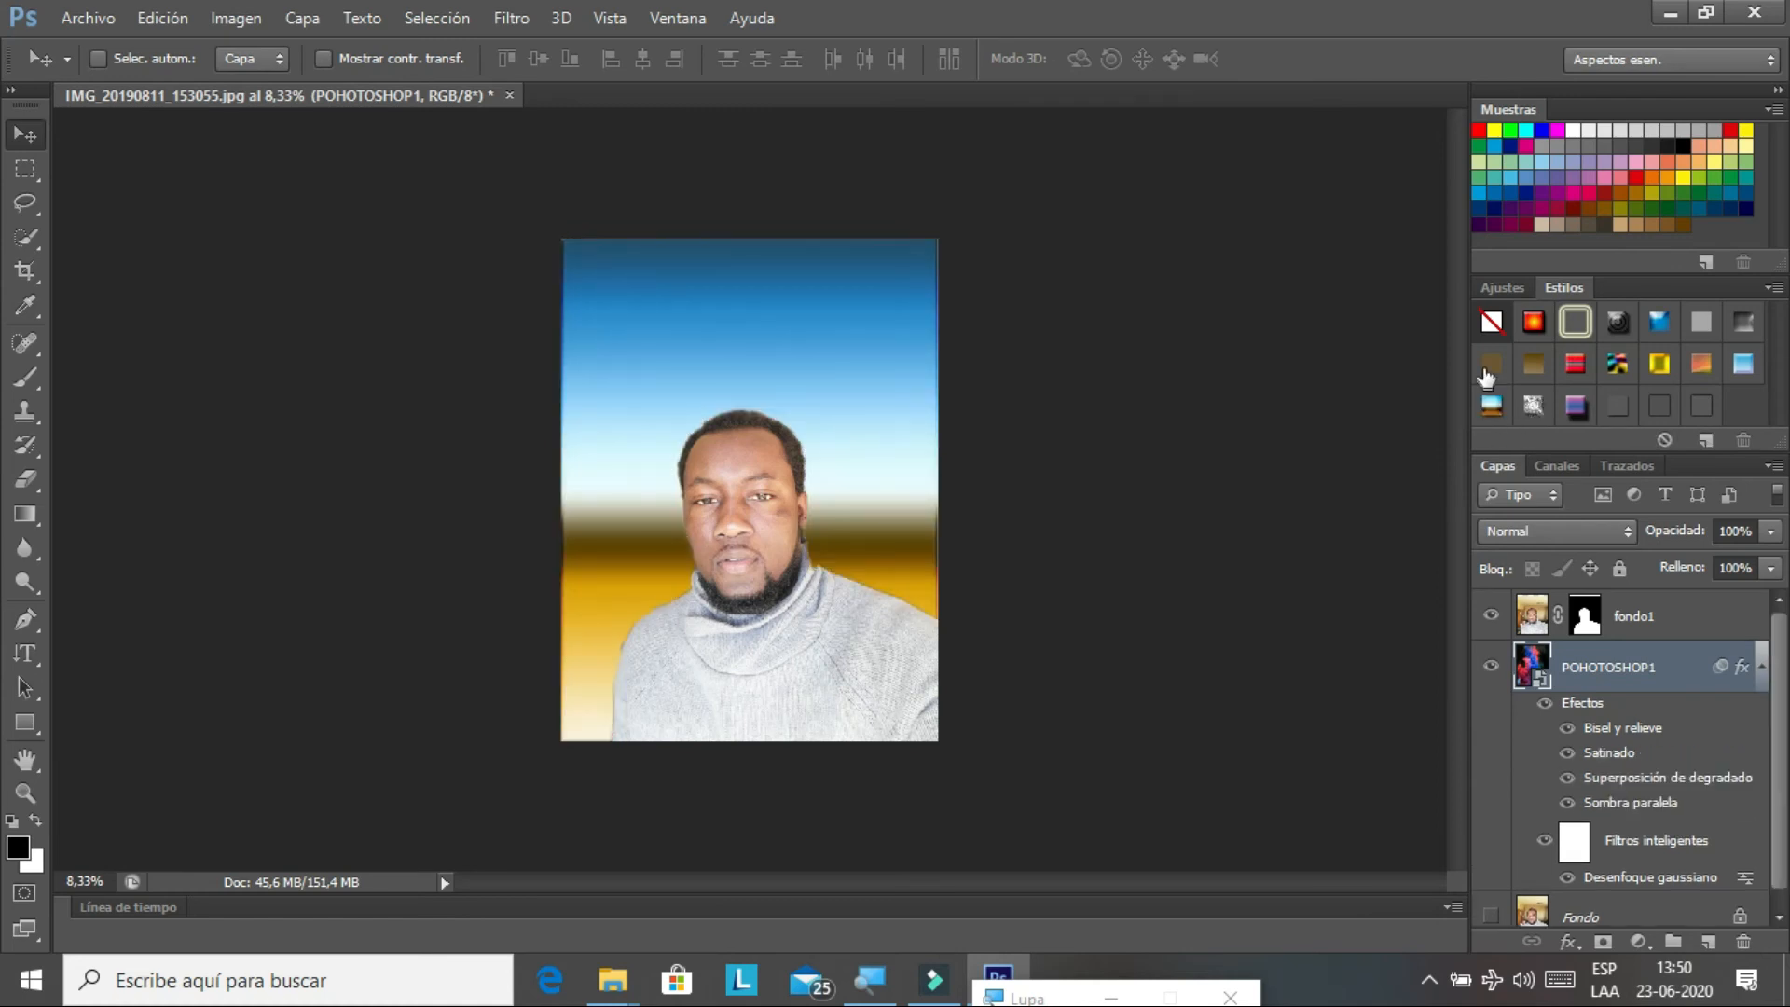
pyautogui.click(1488, 365)
pyautogui.click(1534, 365)
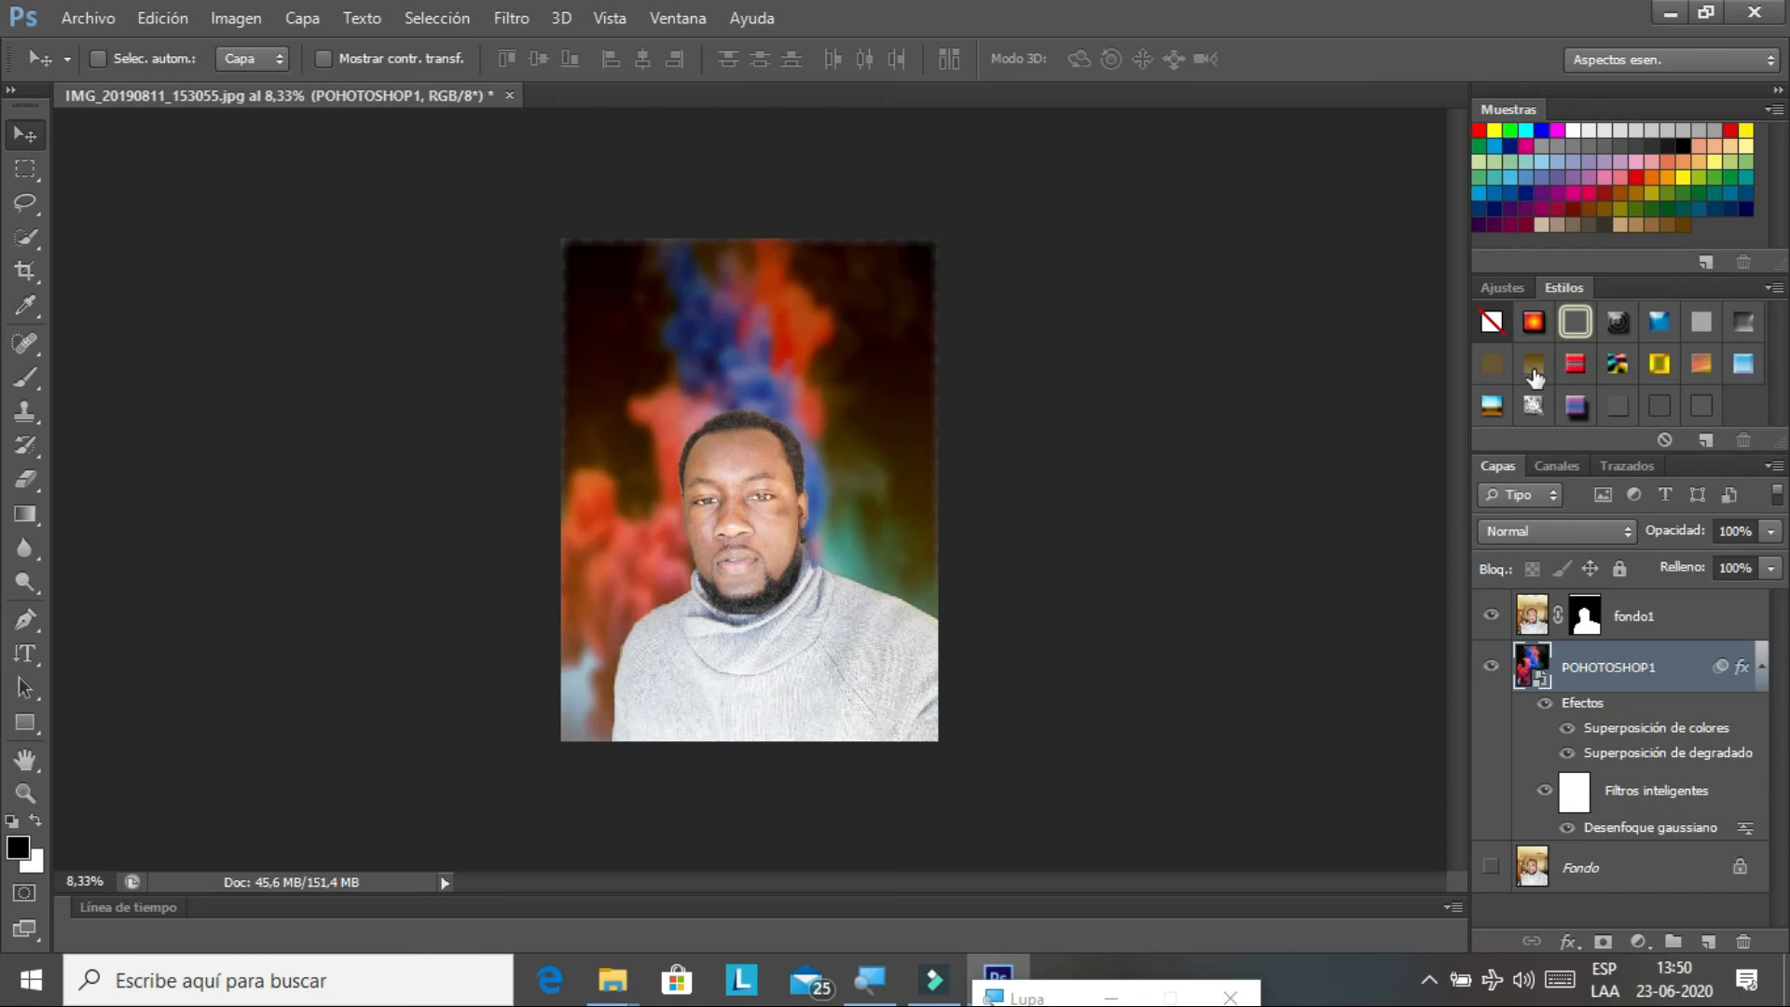
pyautogui.click(1533, 322)
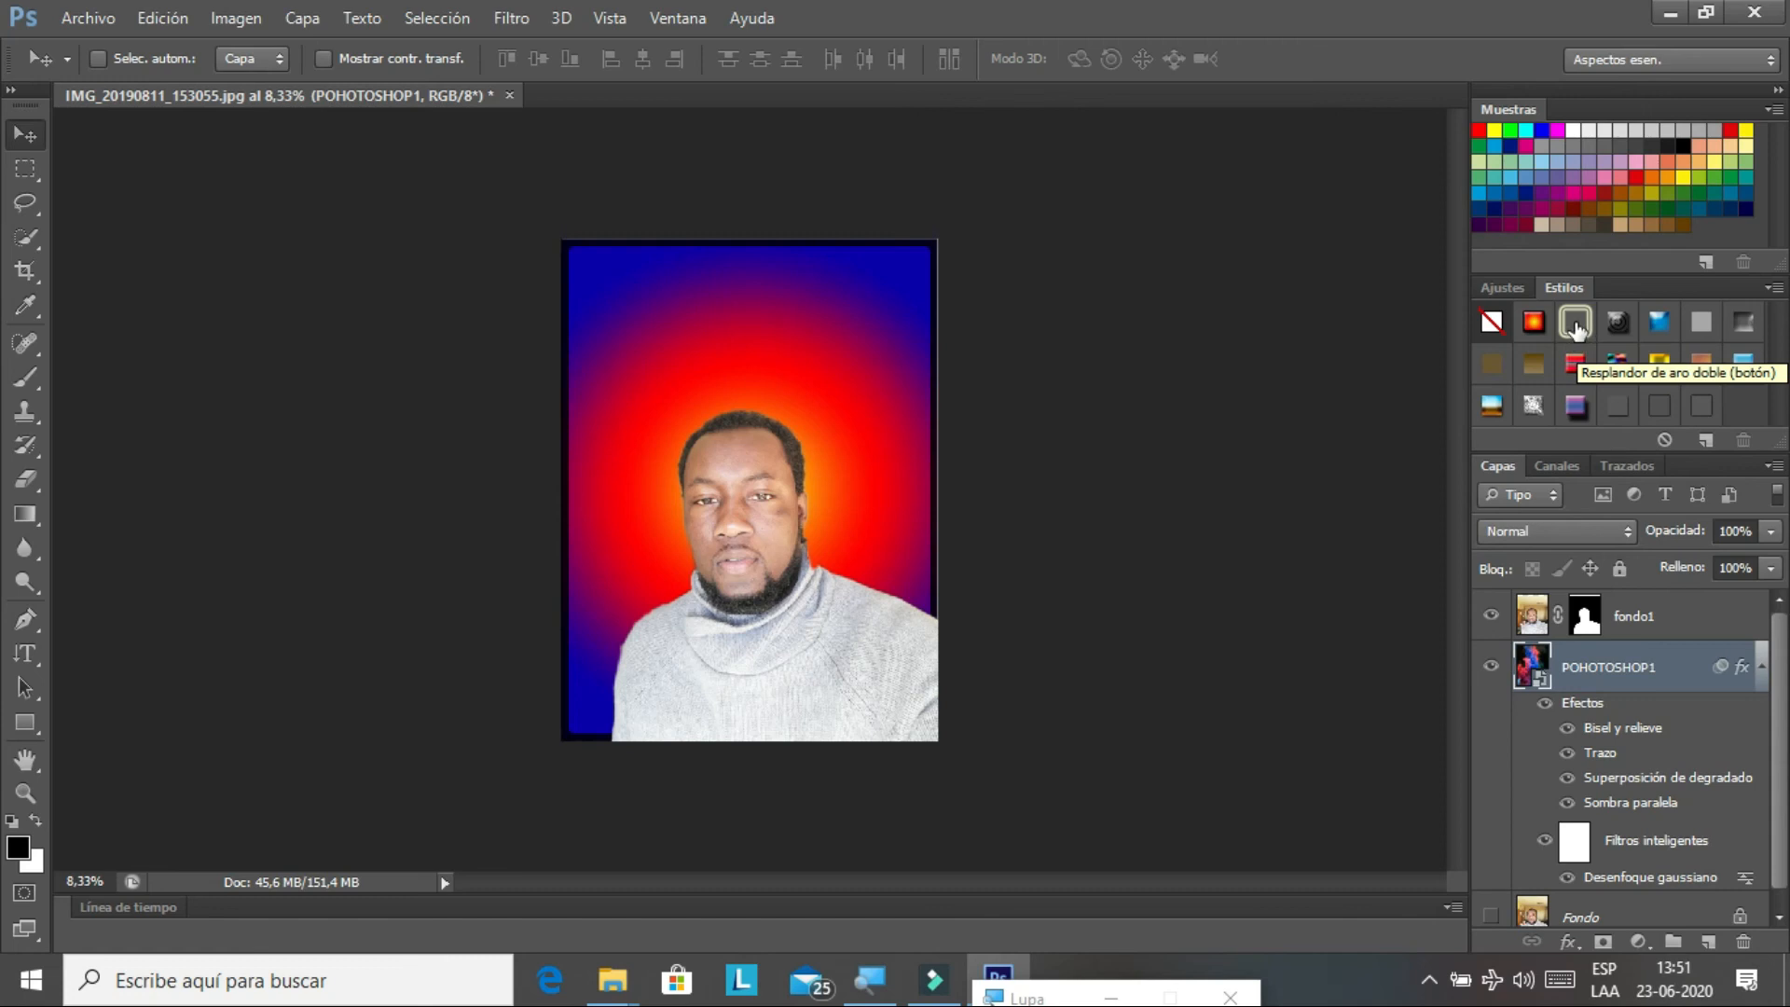
pyautogui.click(1576, 326)
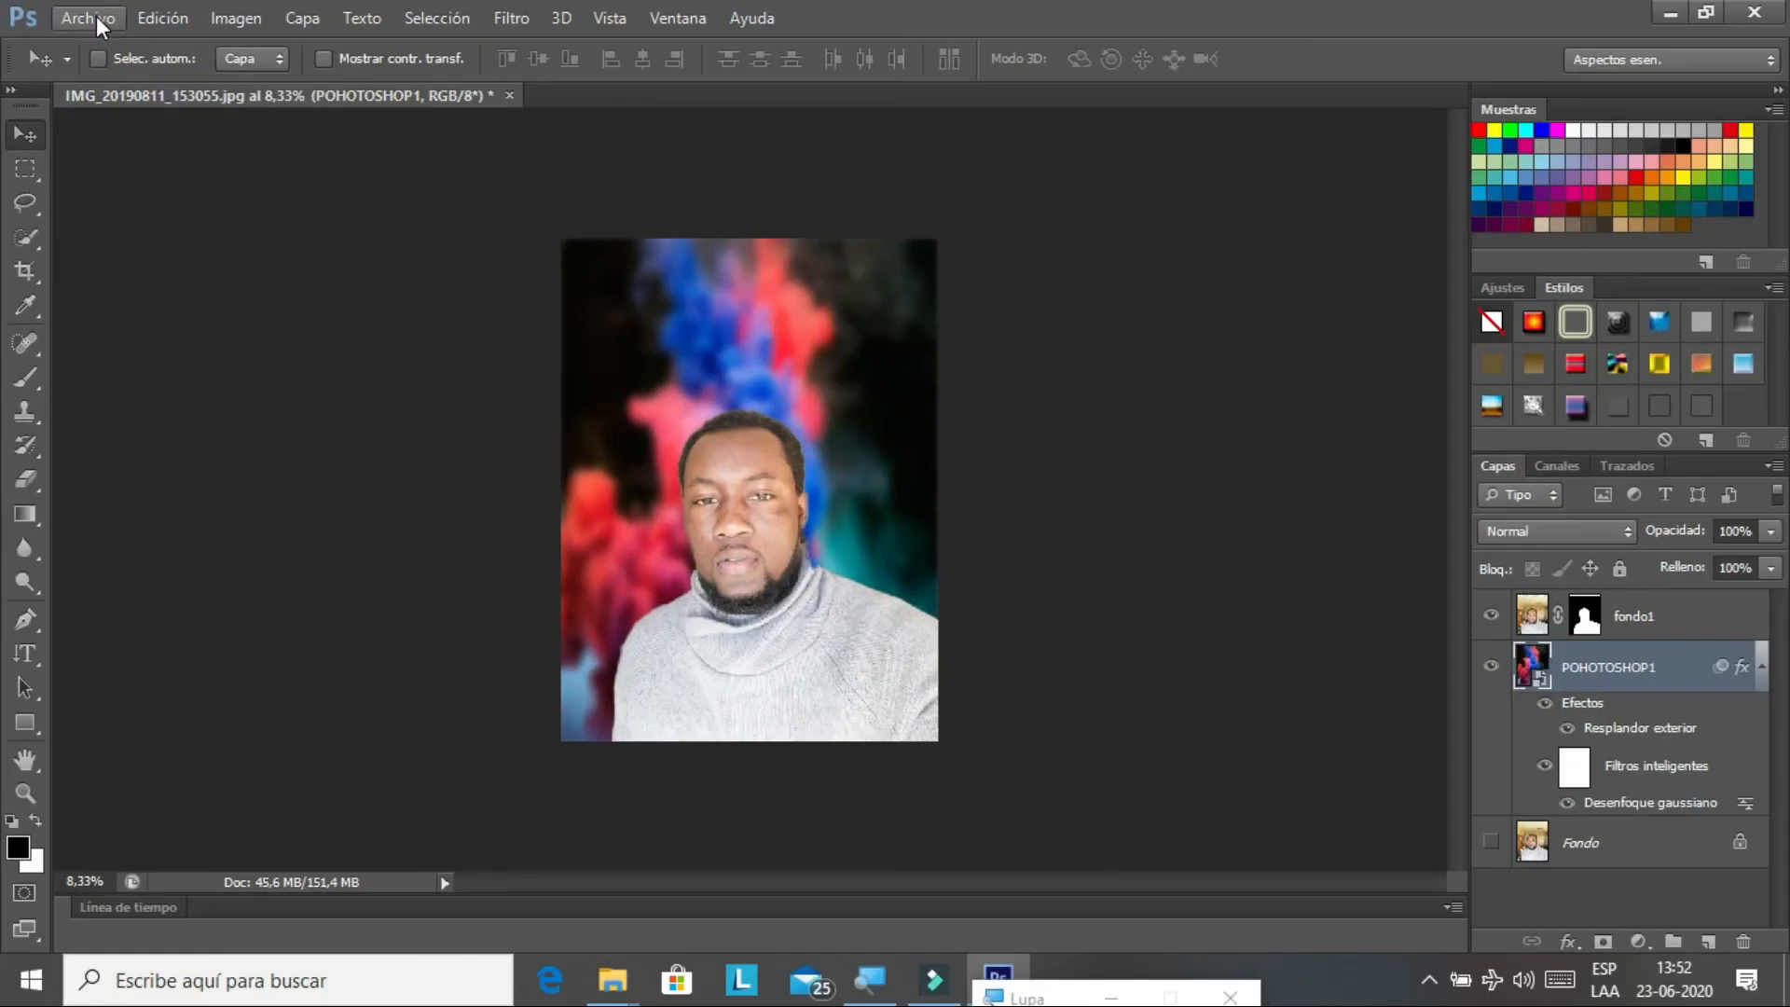
pyautogui.click(97, 15)
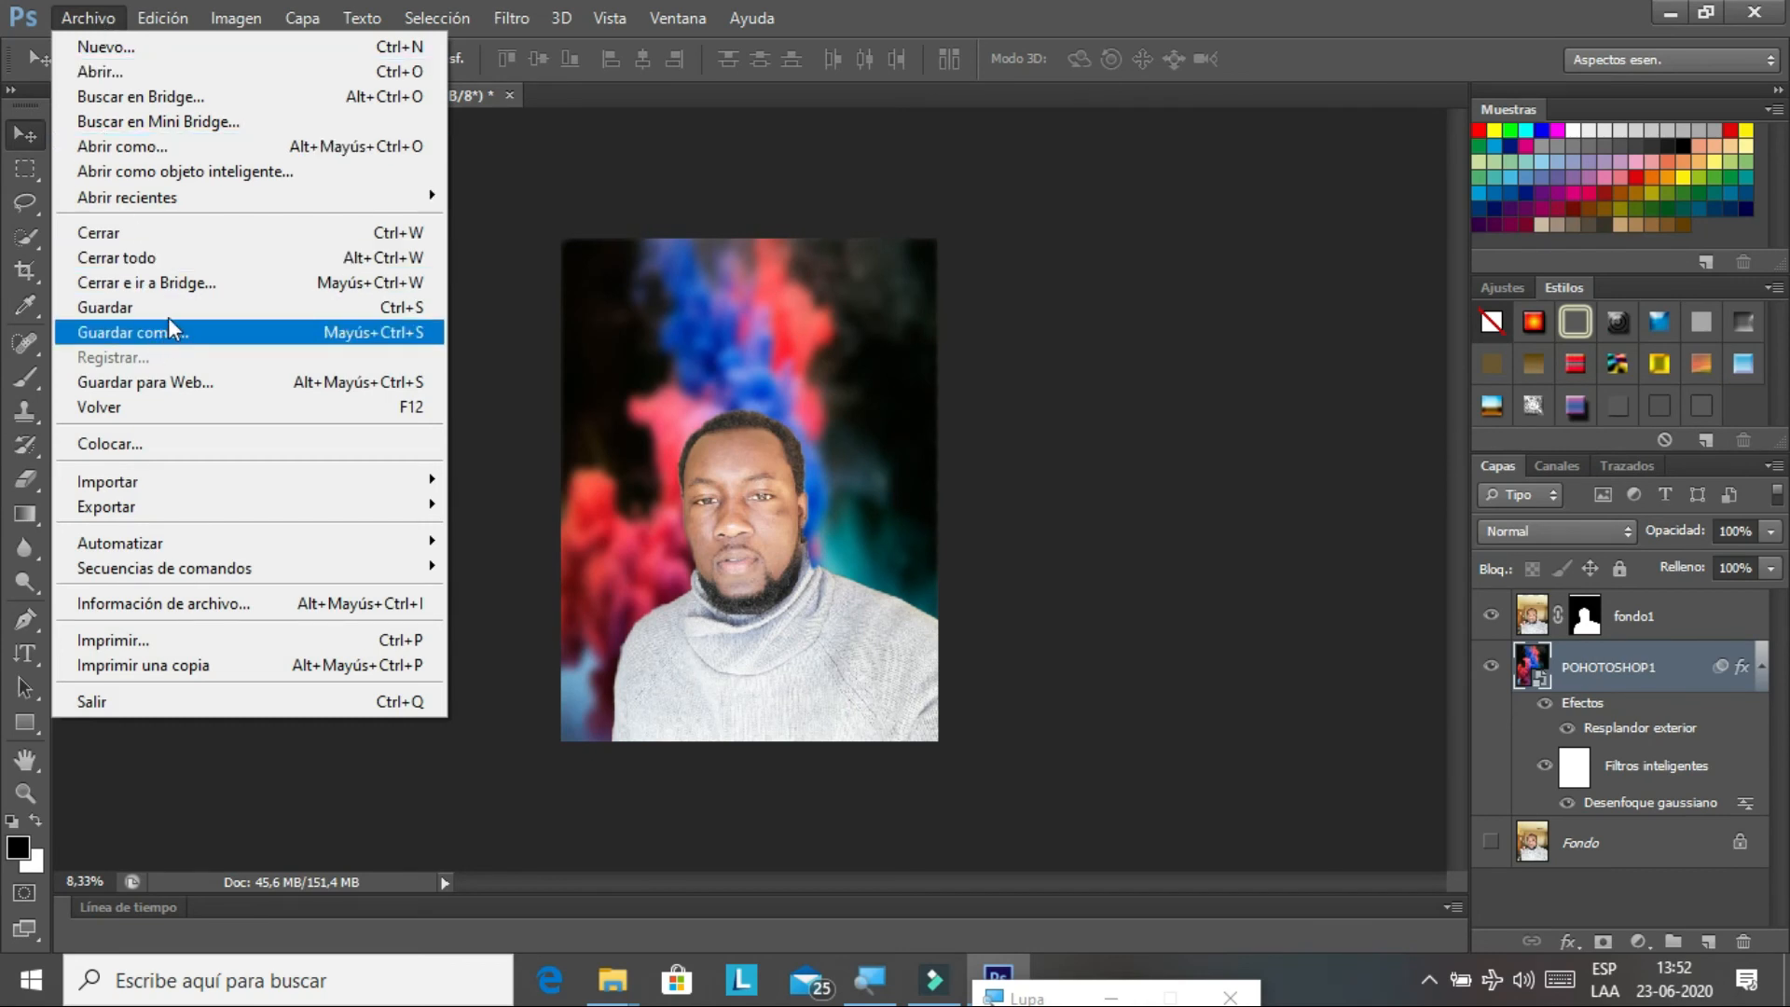
# Bring up Archivo > Guardar como for the composite image
pyautogui.click(166, 344)
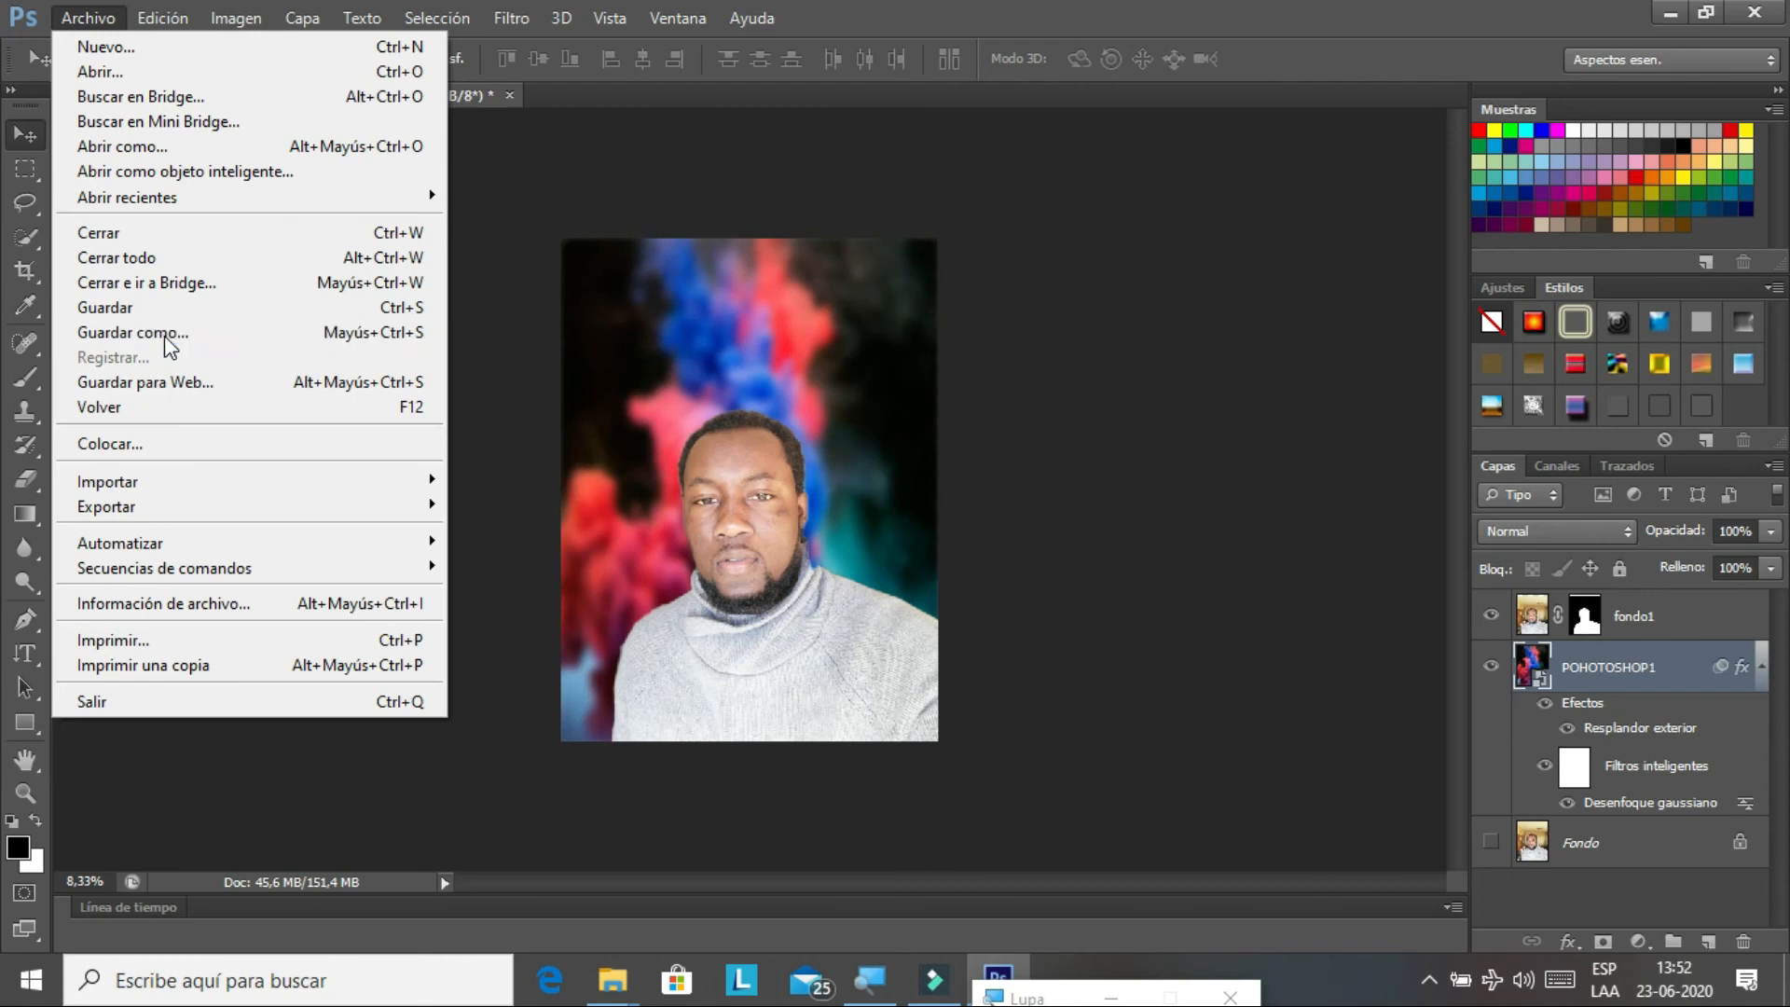
pyautogui.hotkey('ctrl', 'shift', 's')
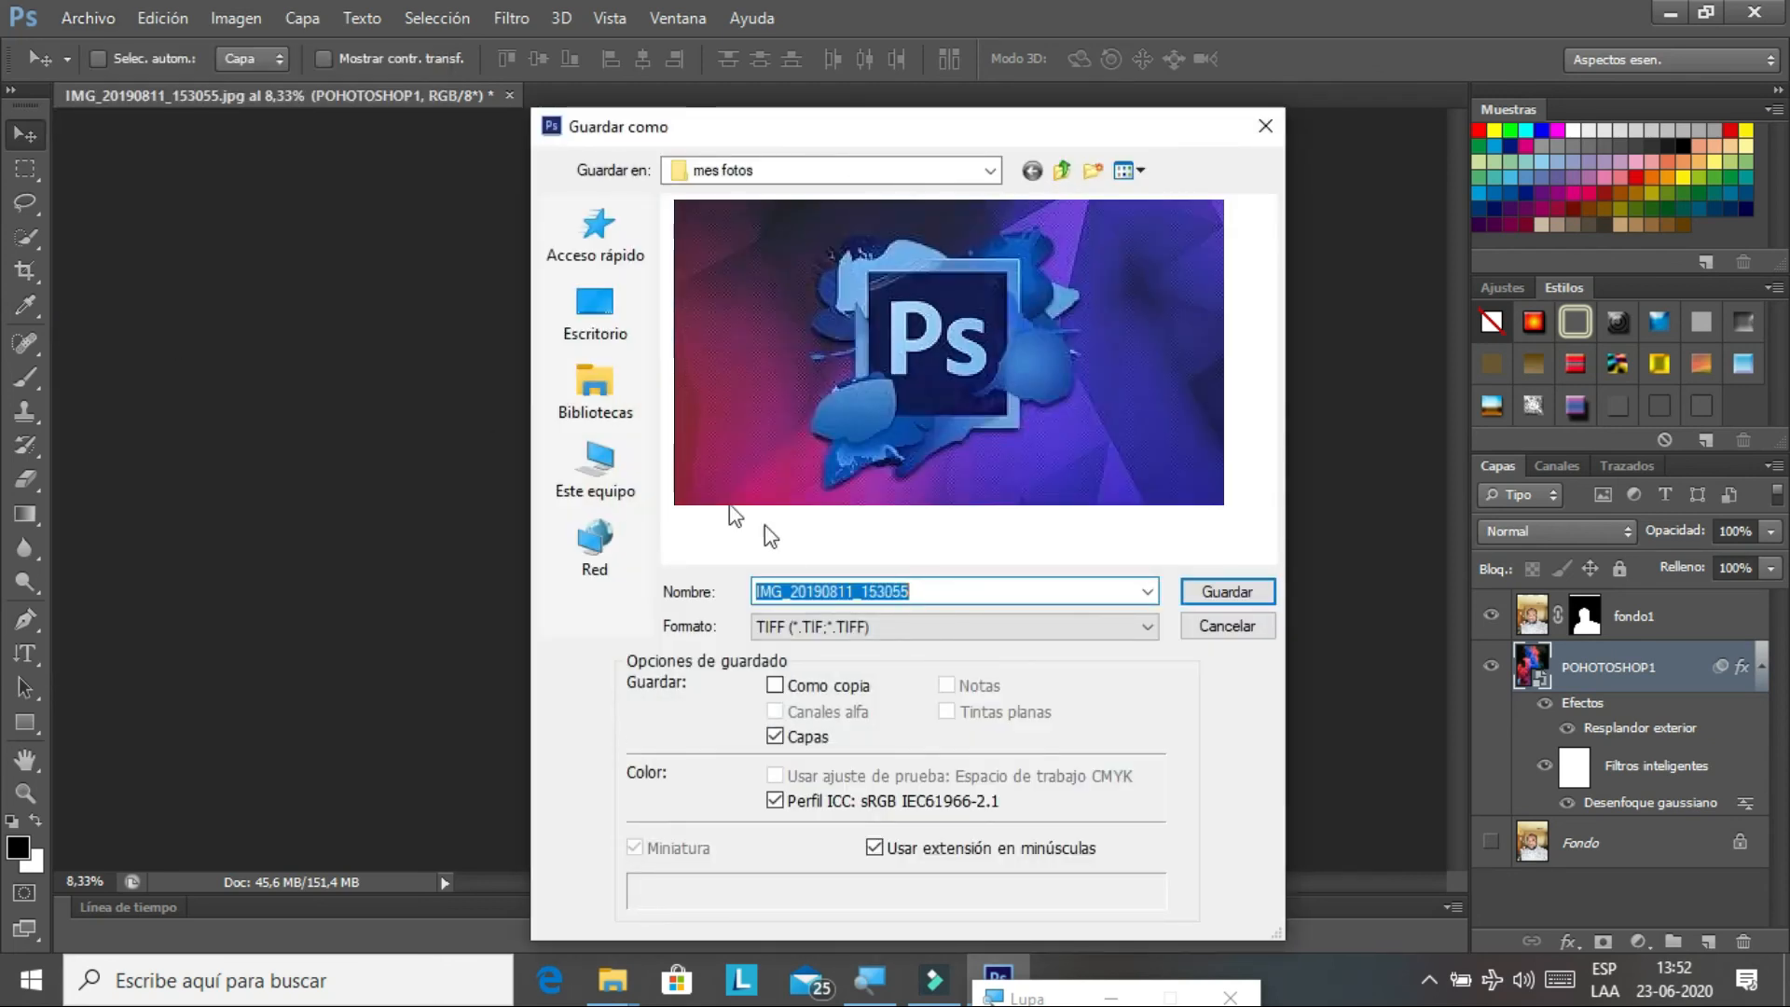
# Name the file 'prophete gabriel1', keep TIFF format with Capas, and save to mes fotos
pyautogui.click(947, 584)
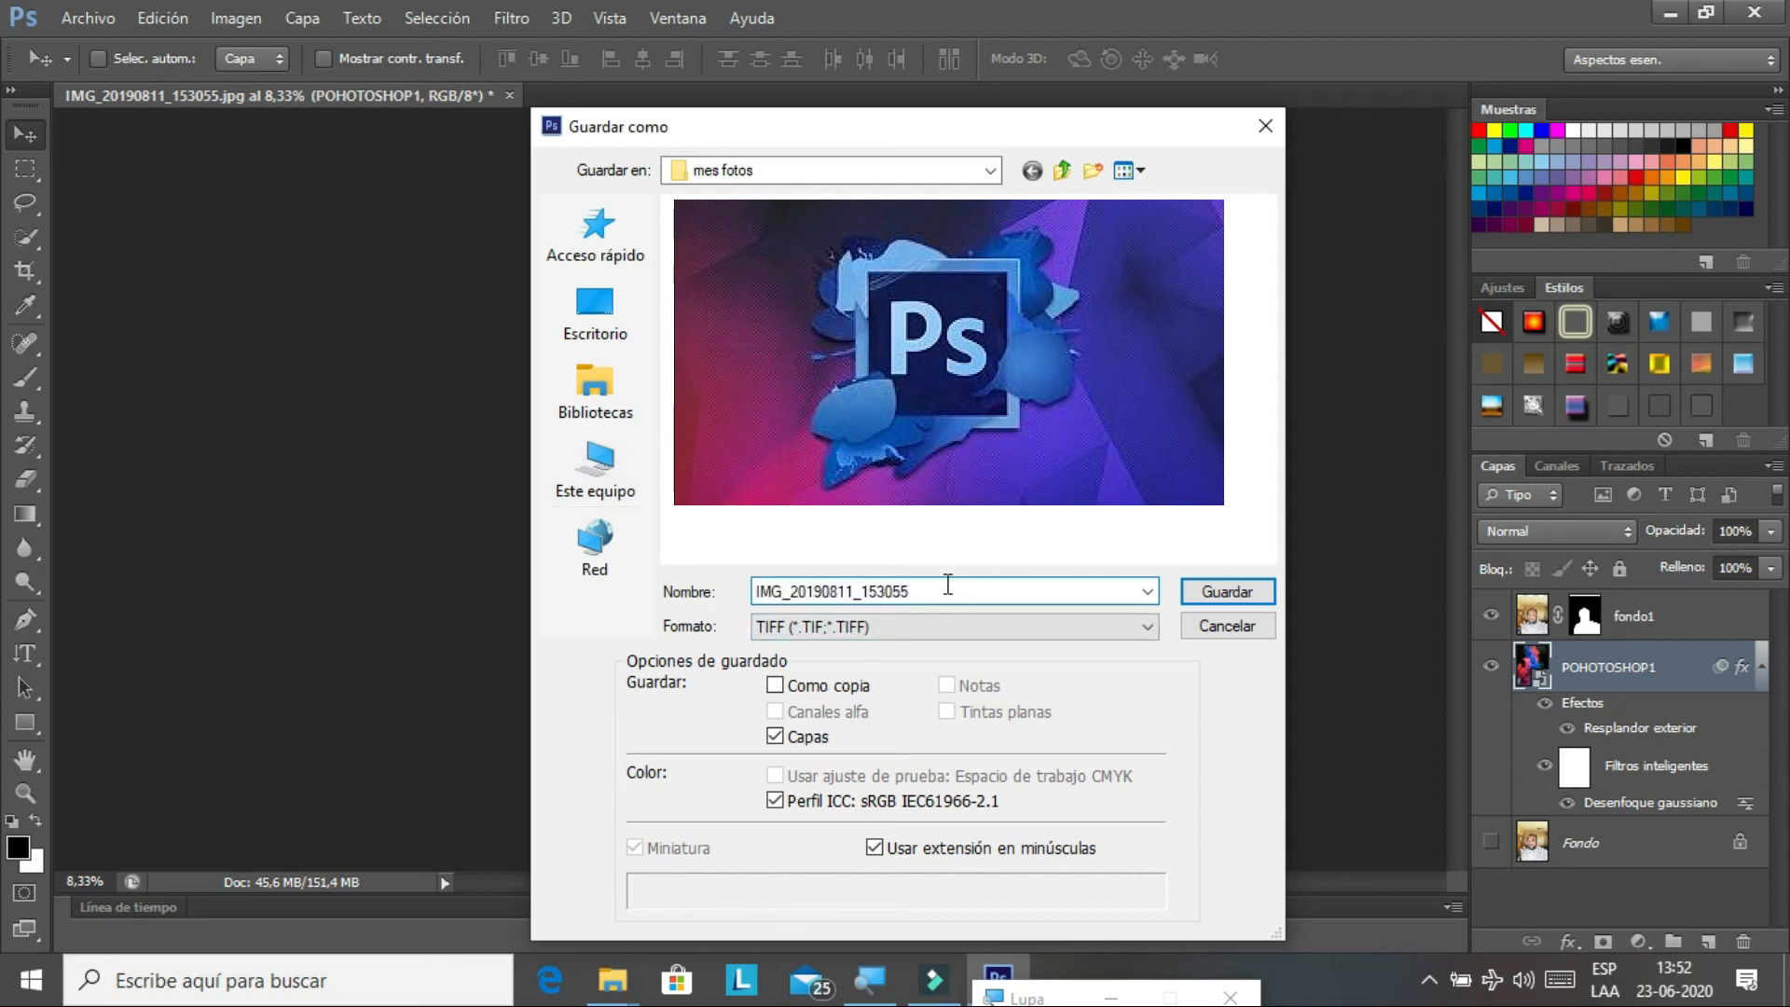
pyautogui.press('BackSpace')
pyautogui.press('BackSpace')
pyautogui.press('BackSpace')
pyautogui.press('BackSpace')
pyautogui.press('BackSpace')
pyautogui.press('BackSpace')
pyautogui.press('BackSpace')
pyautogui.press('BackSpace')
pyautogui.press('BackSpace')
pyautogui.press('BackSpace')
pyautogui.press('BackSpace')
pyautogui.press('BackSpace')
pyautogui.press('BackSpace')
pyautogui.press('BackSpace')
pyautogui.press('BackSpace')
pyautogui.press('BackSpace')
pyautogui.press('BackSpace')
pyautogui.press('BackSpace')
pyautogui.press('BackSpace')
pyautogui.write('prophete g')
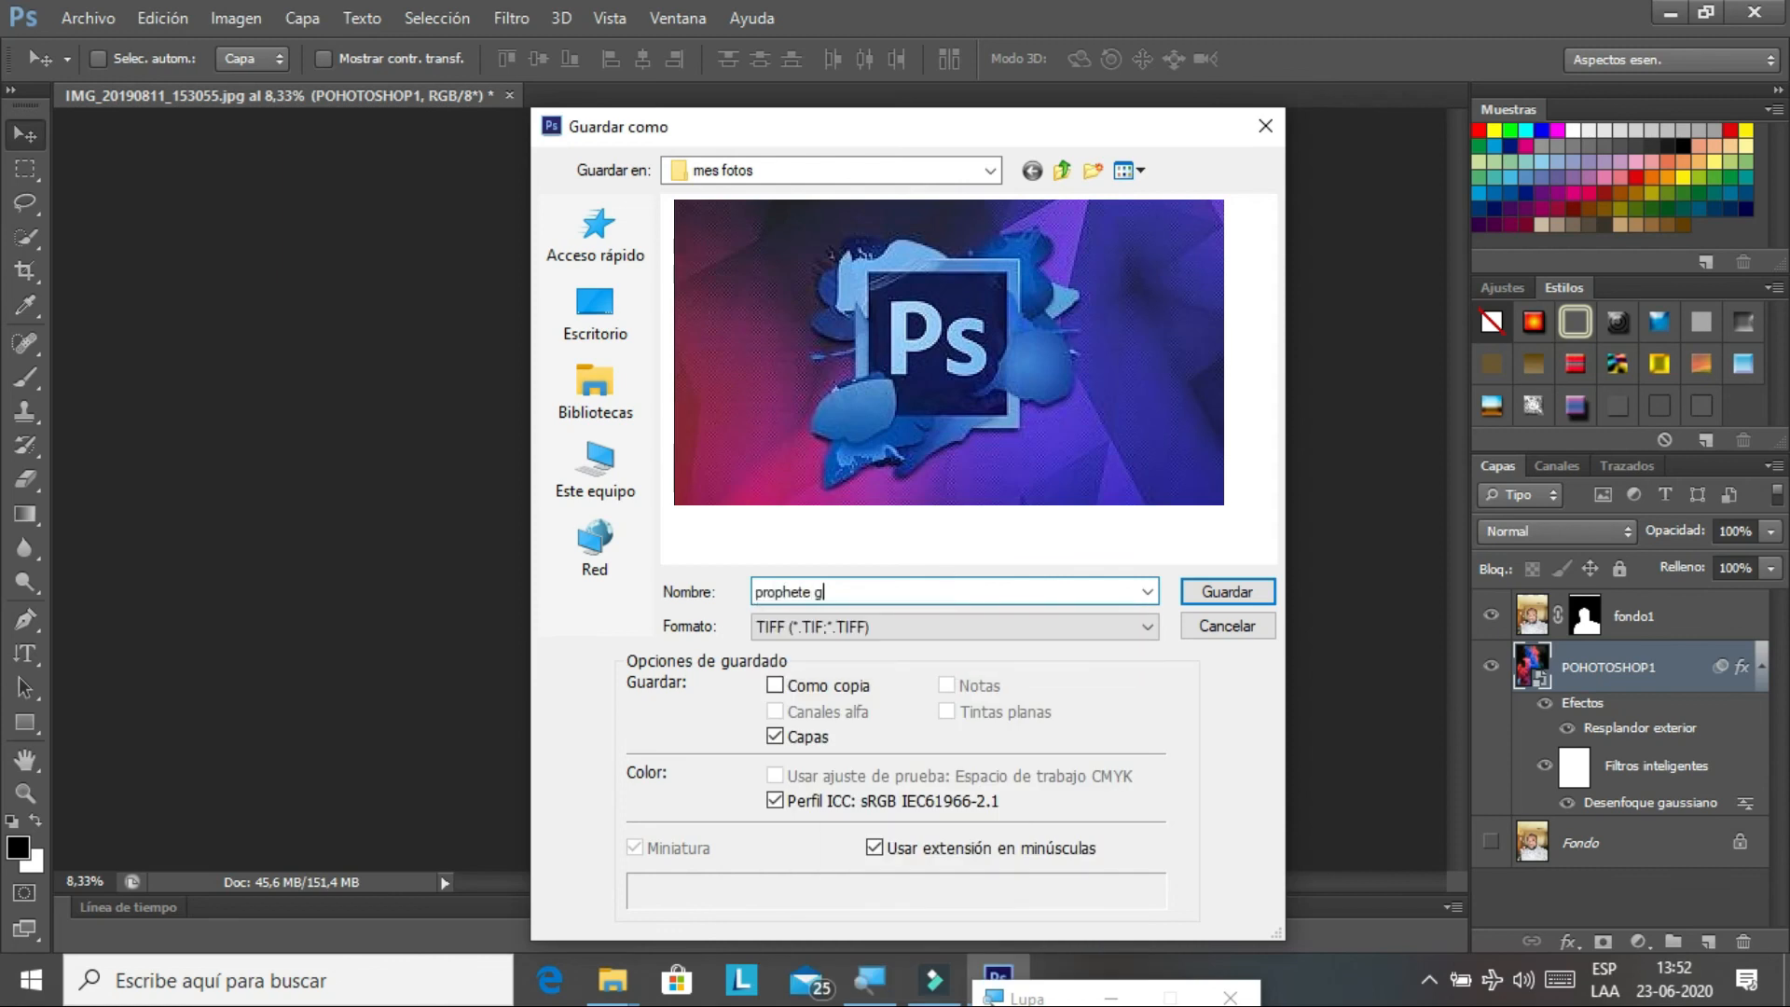
pyautogui.write('abriel1')
pyautogui.click(1152, 625)
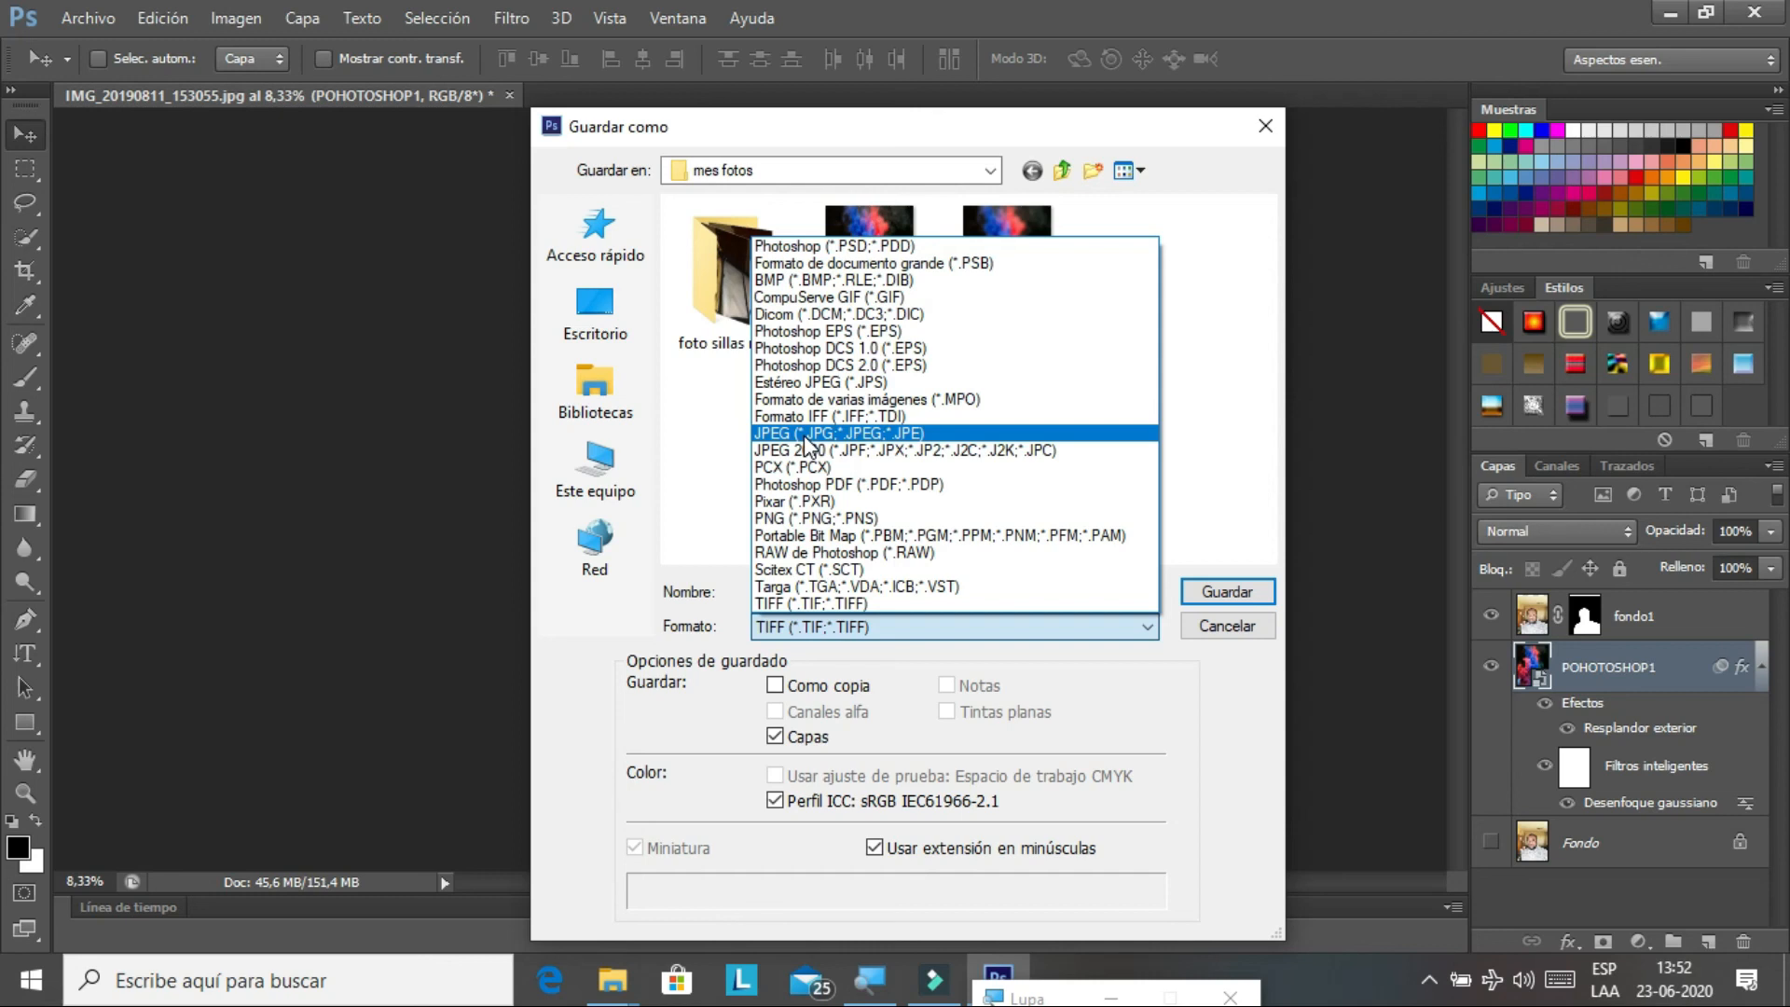
pyautogui.click(878, 629)
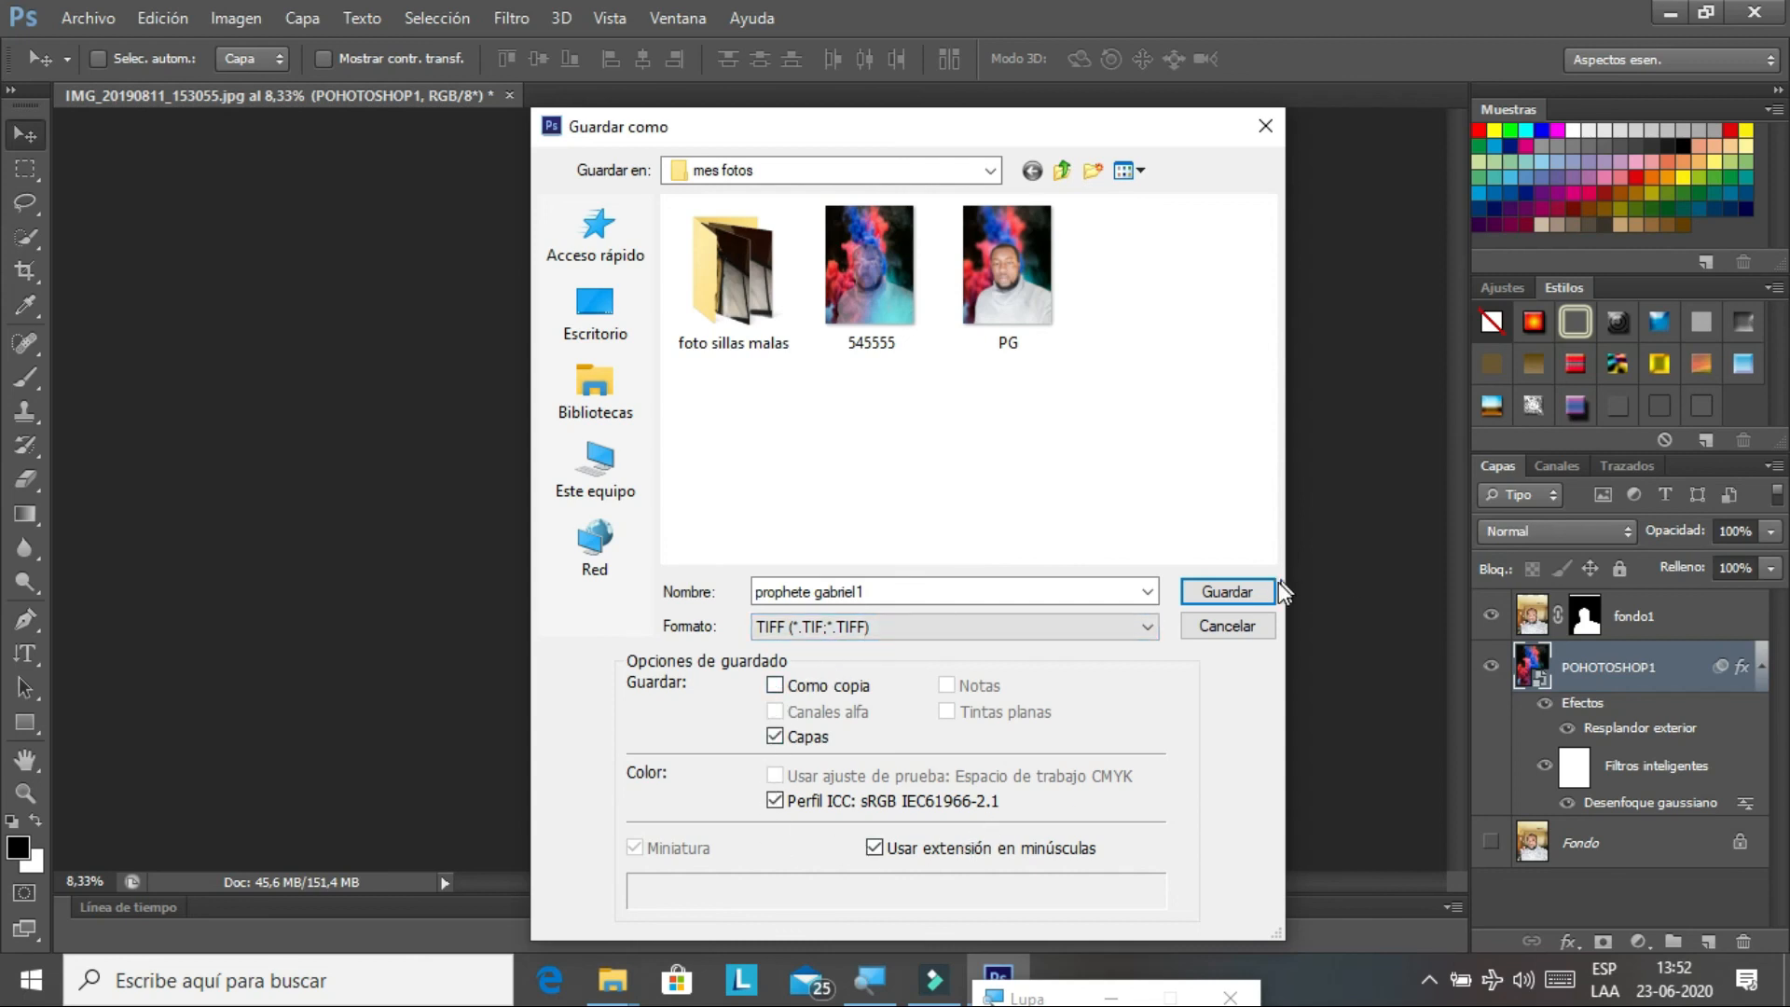
pyautogui.click(1253, 596)
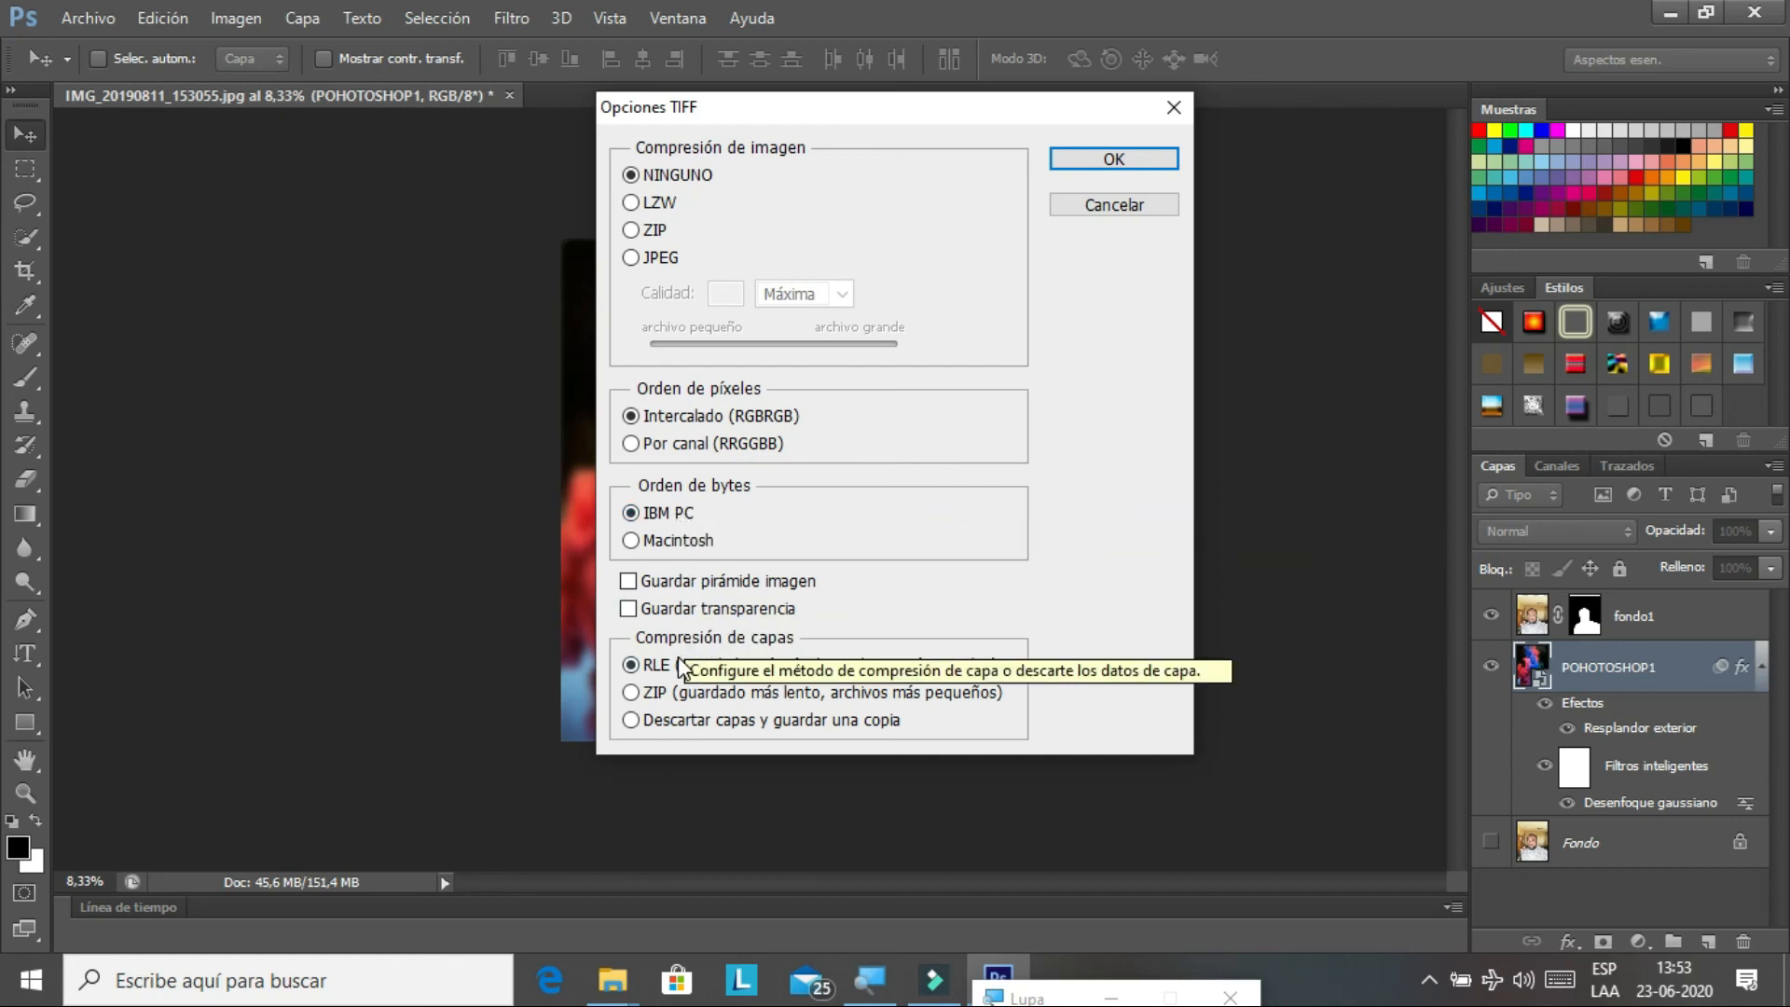
# Accept the TIFF options and confirm keeping the layers despite the larger file
pyautogui.click(1079, 177)
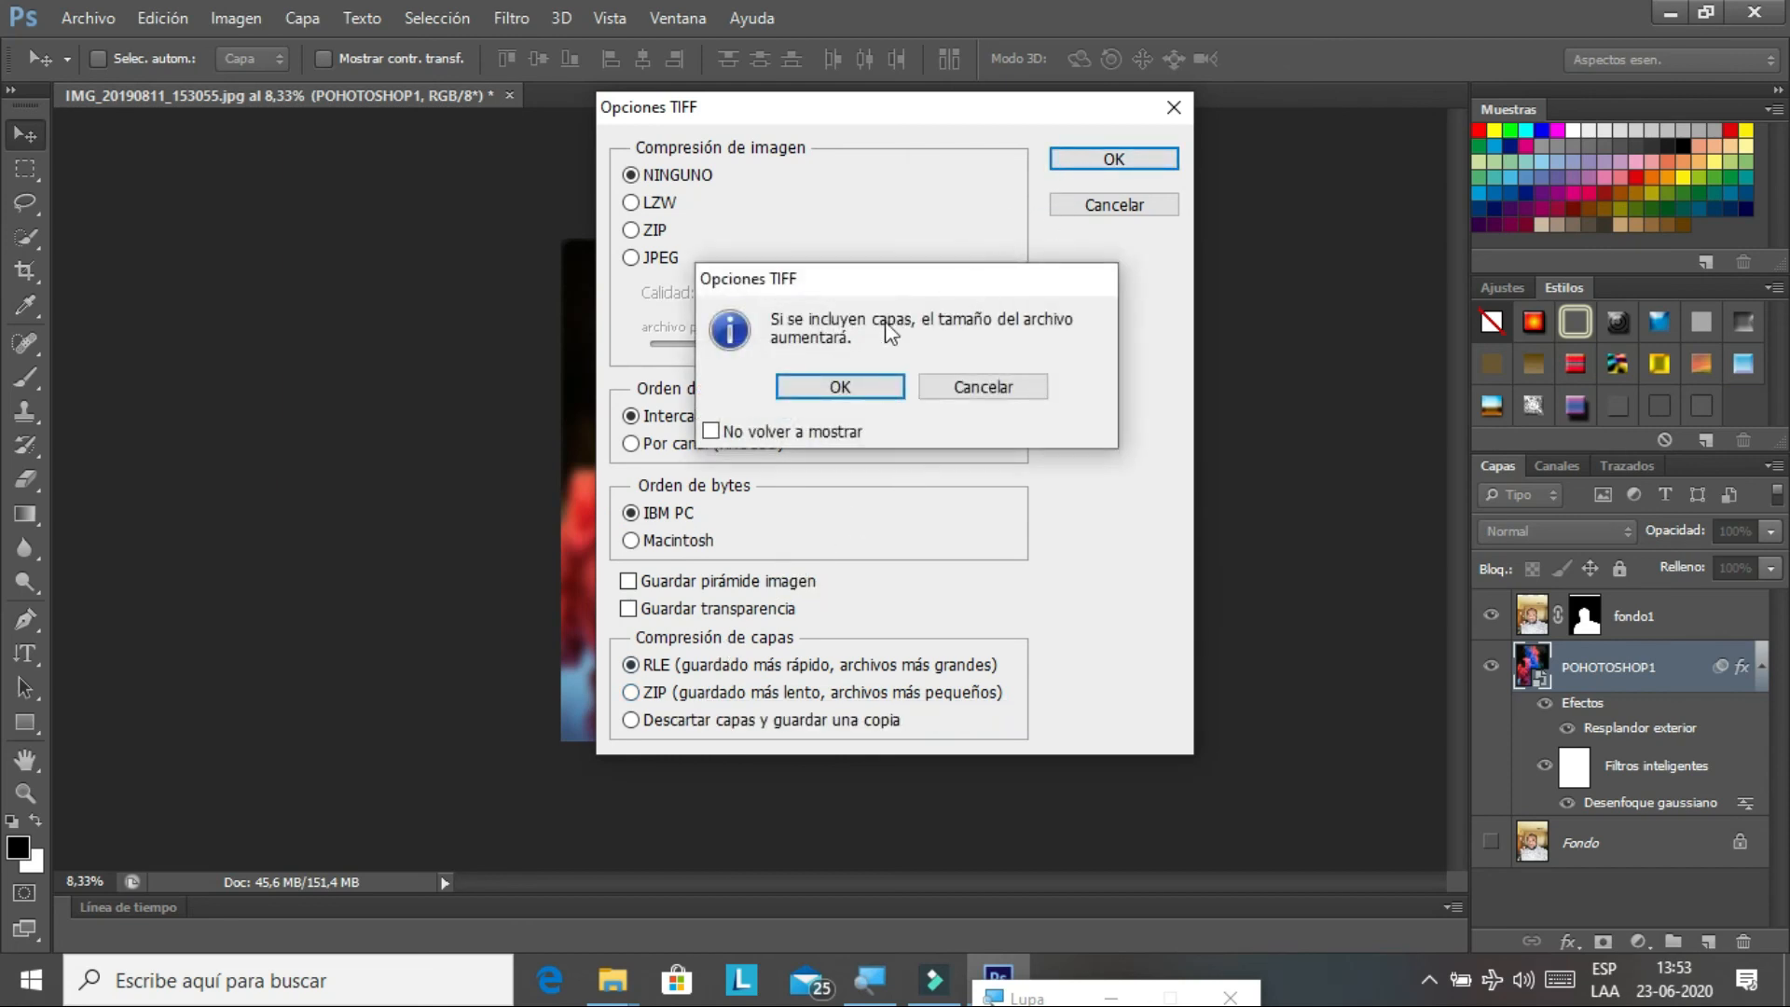
pyautogui.click(840, 386)
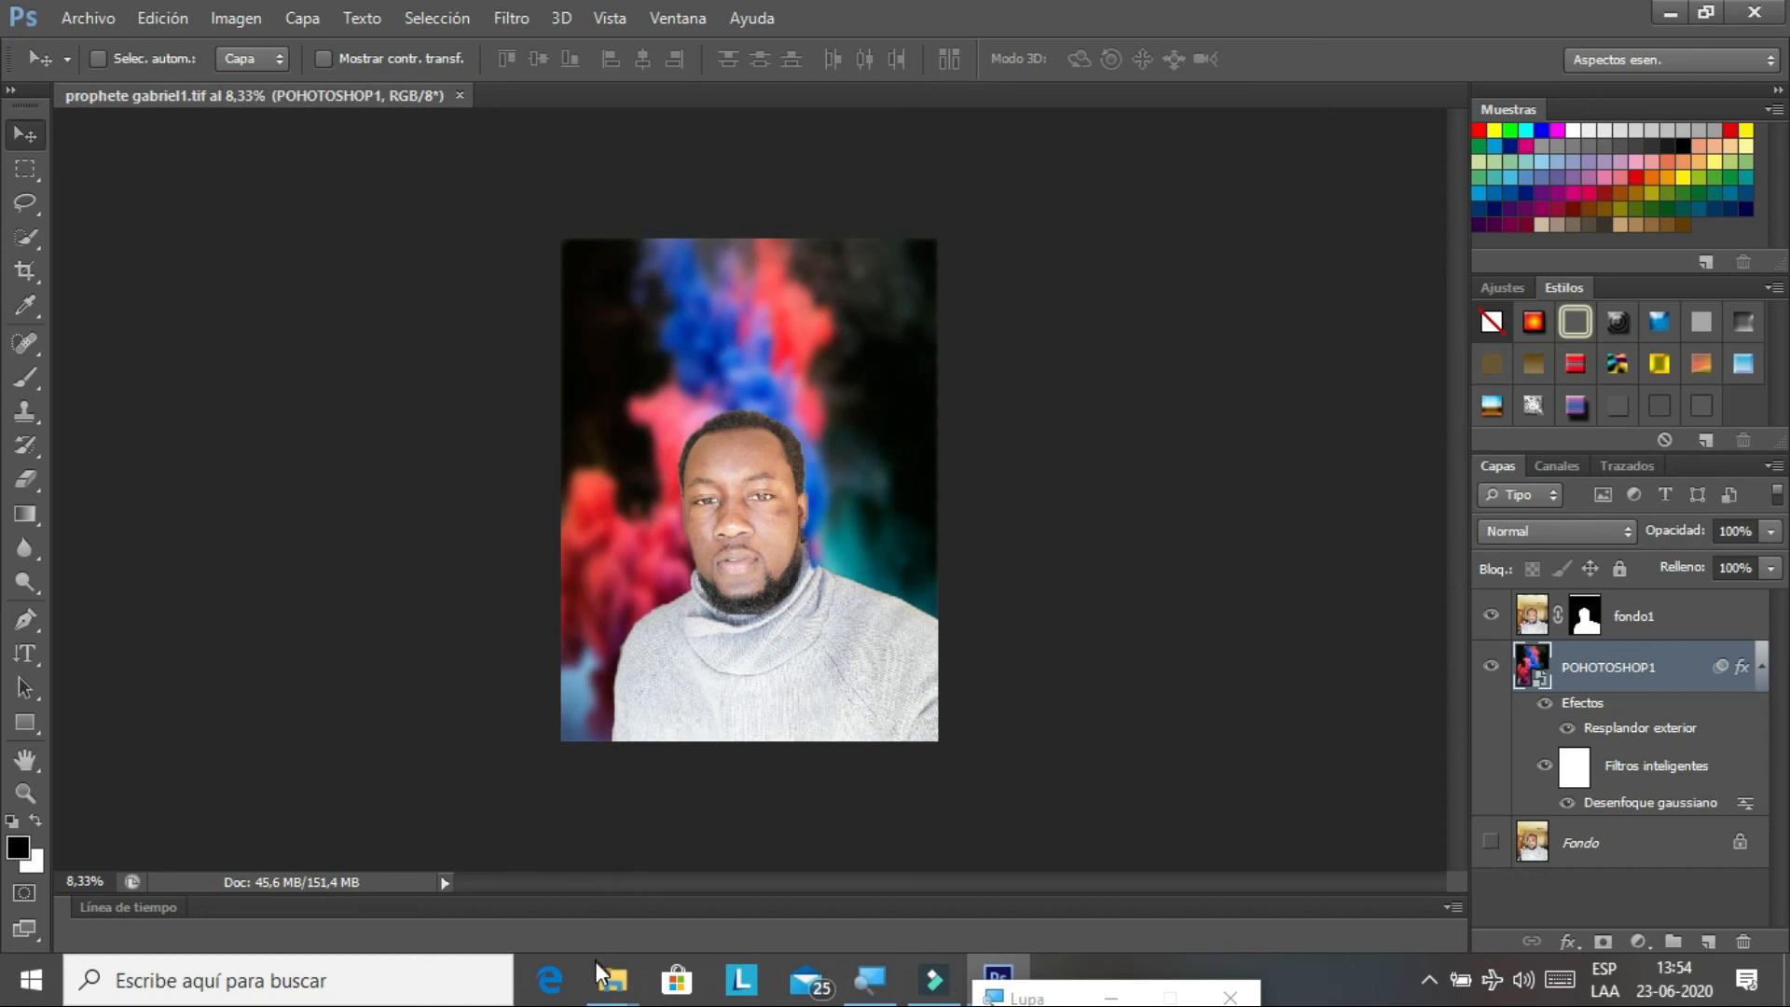
# Wait for prophete gabriel1.tif to finish writing to disk
pyautogui.moveTo(602, 977)
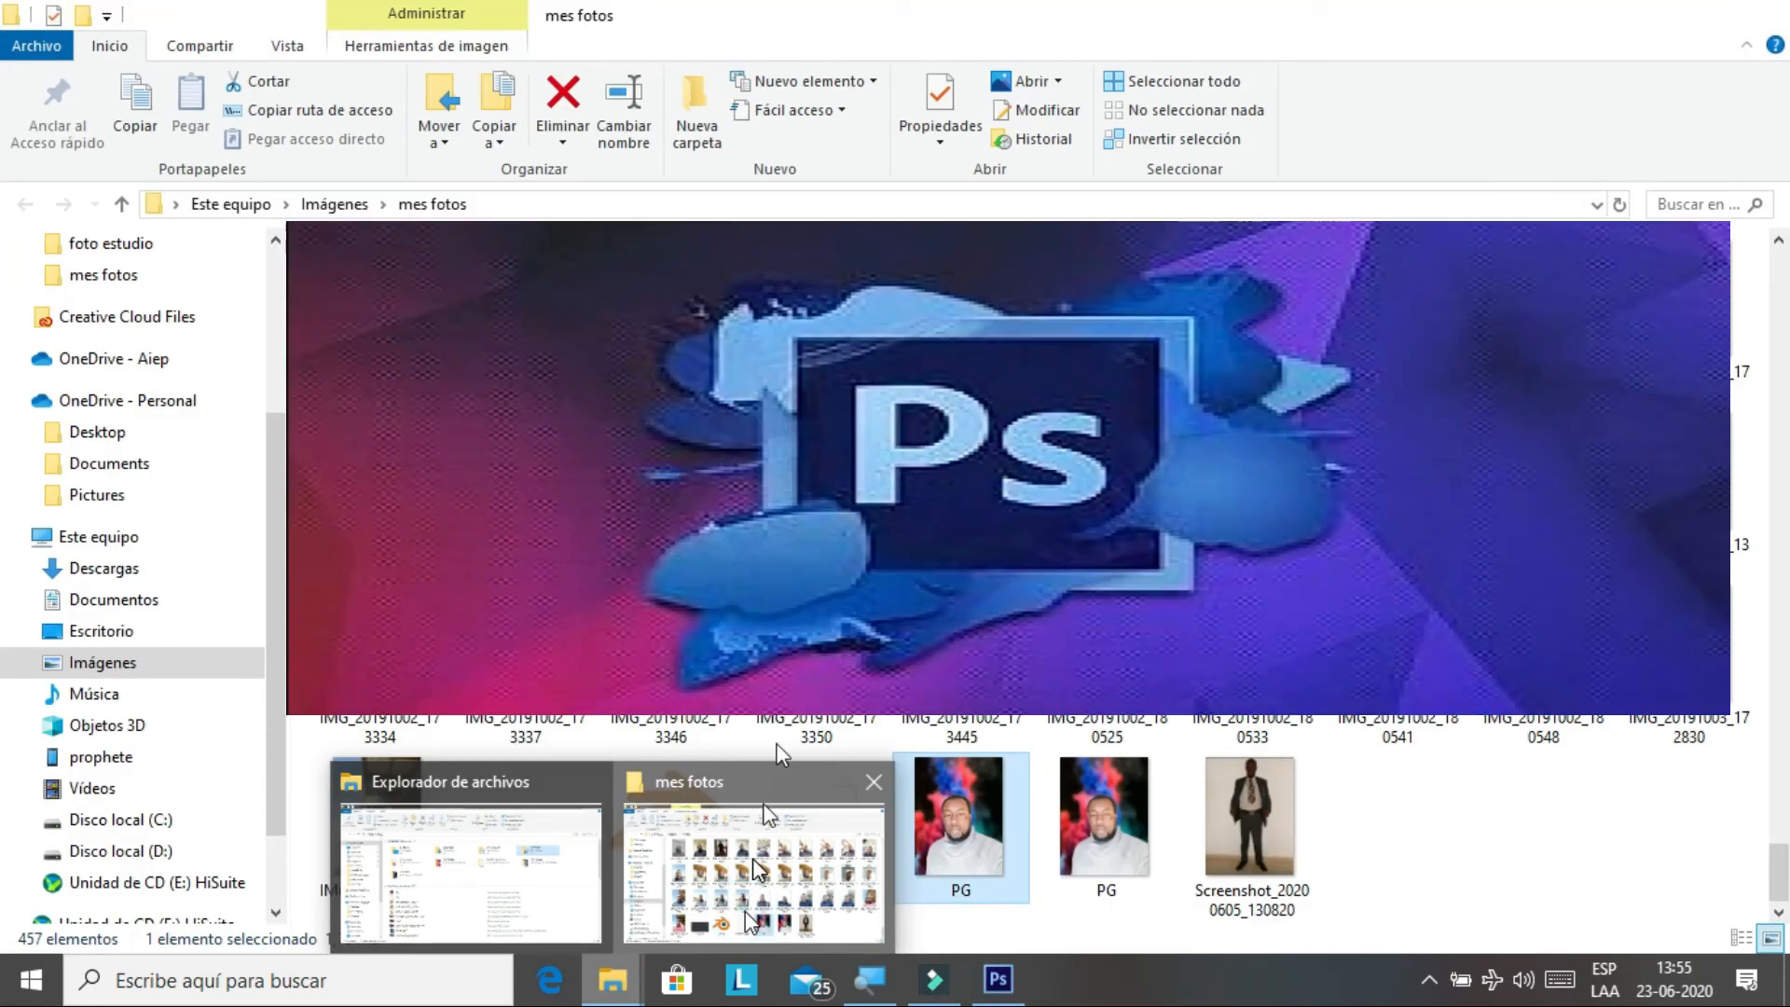
# Switch to the mes fotos folder and select the saved prophete gabriel1 file
pyautogui.click(755, 866)
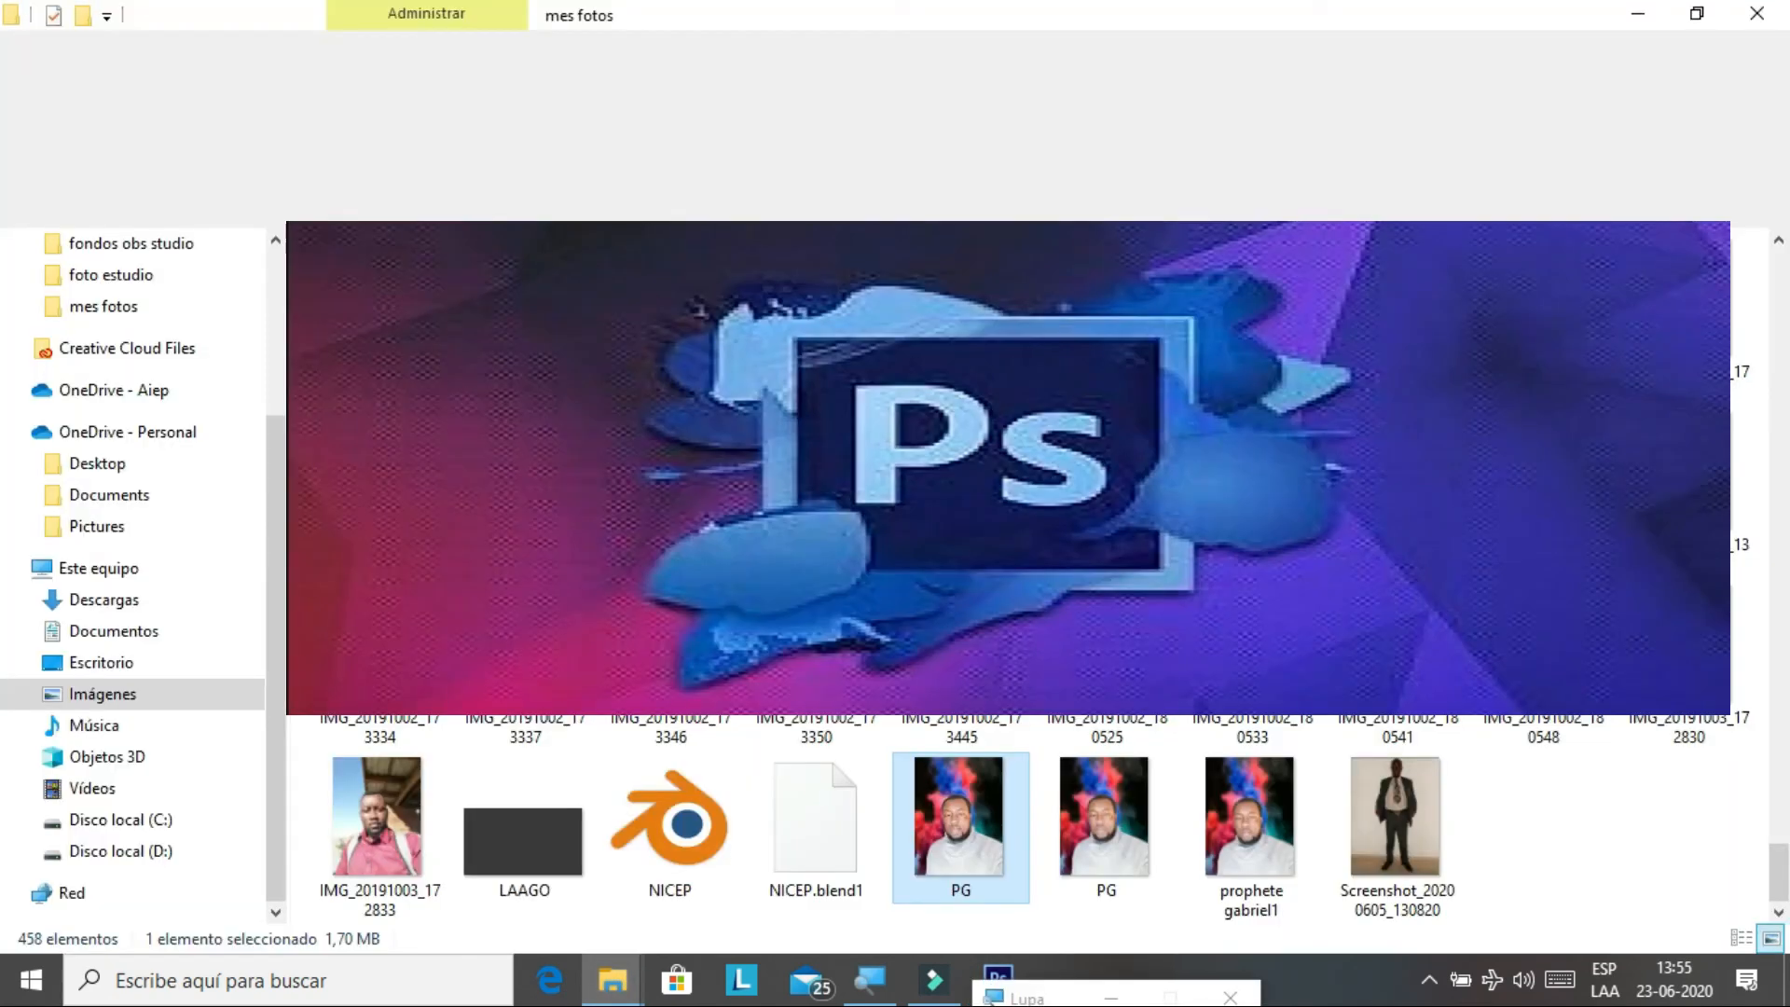
pyautogui.click(1233, 825)
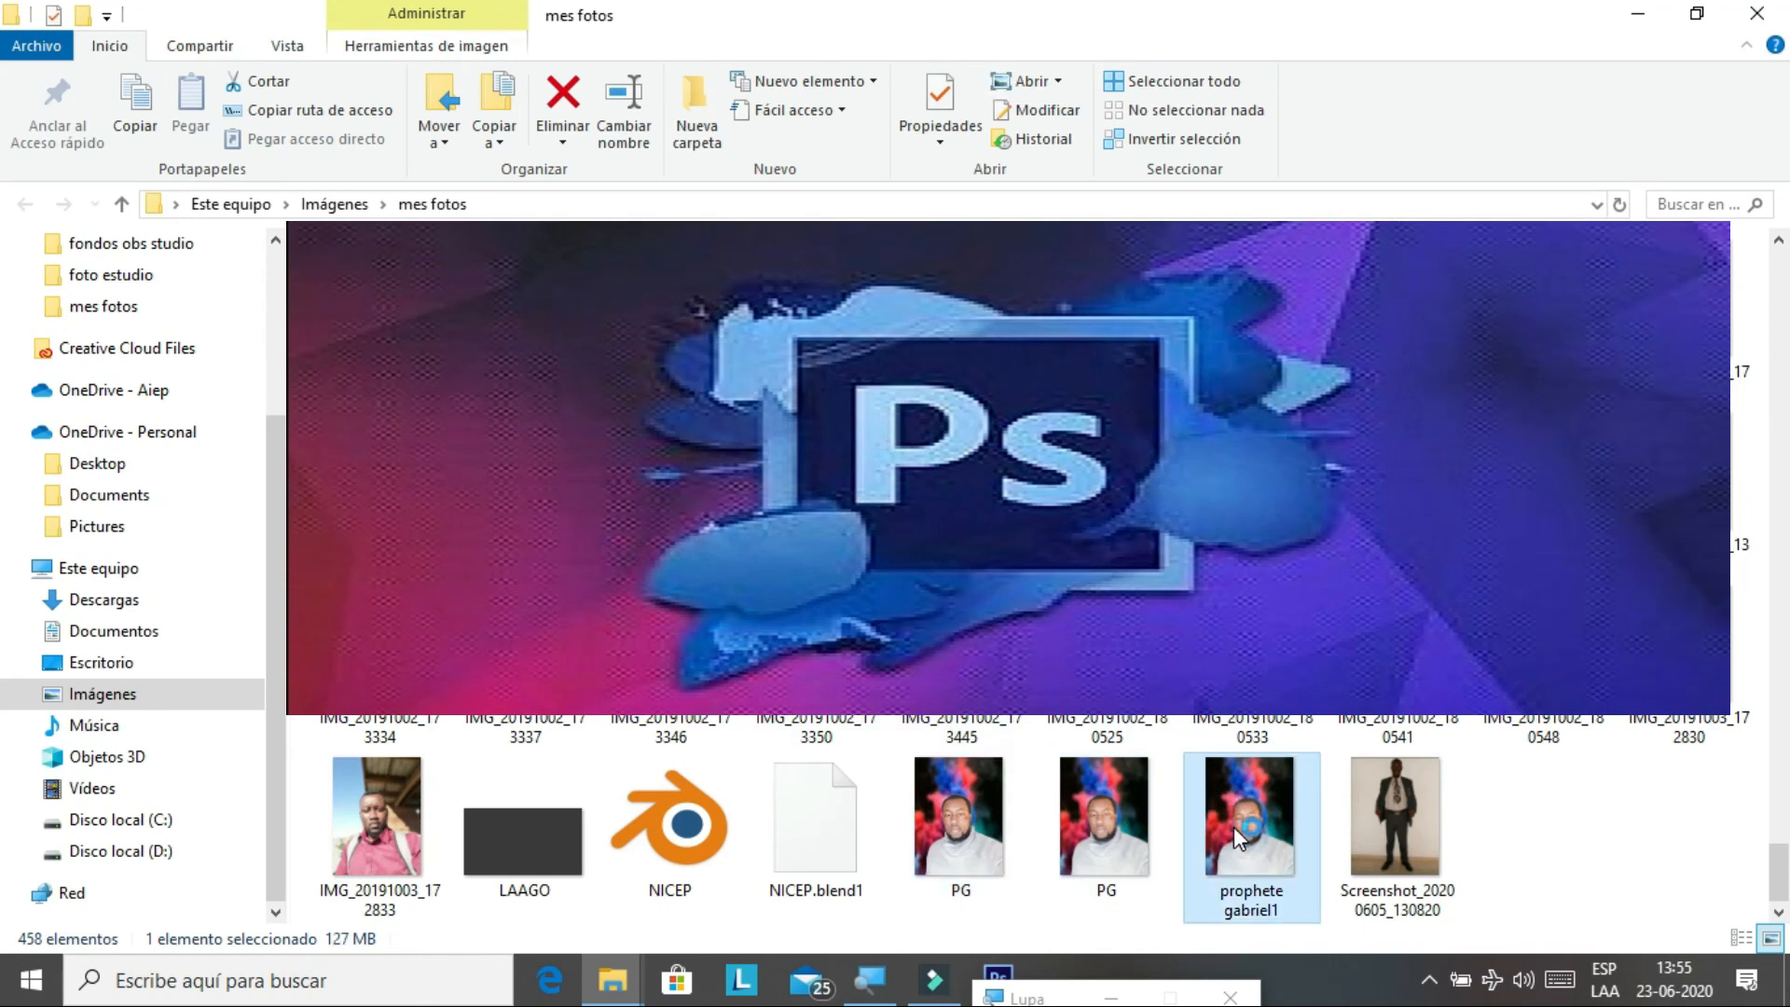